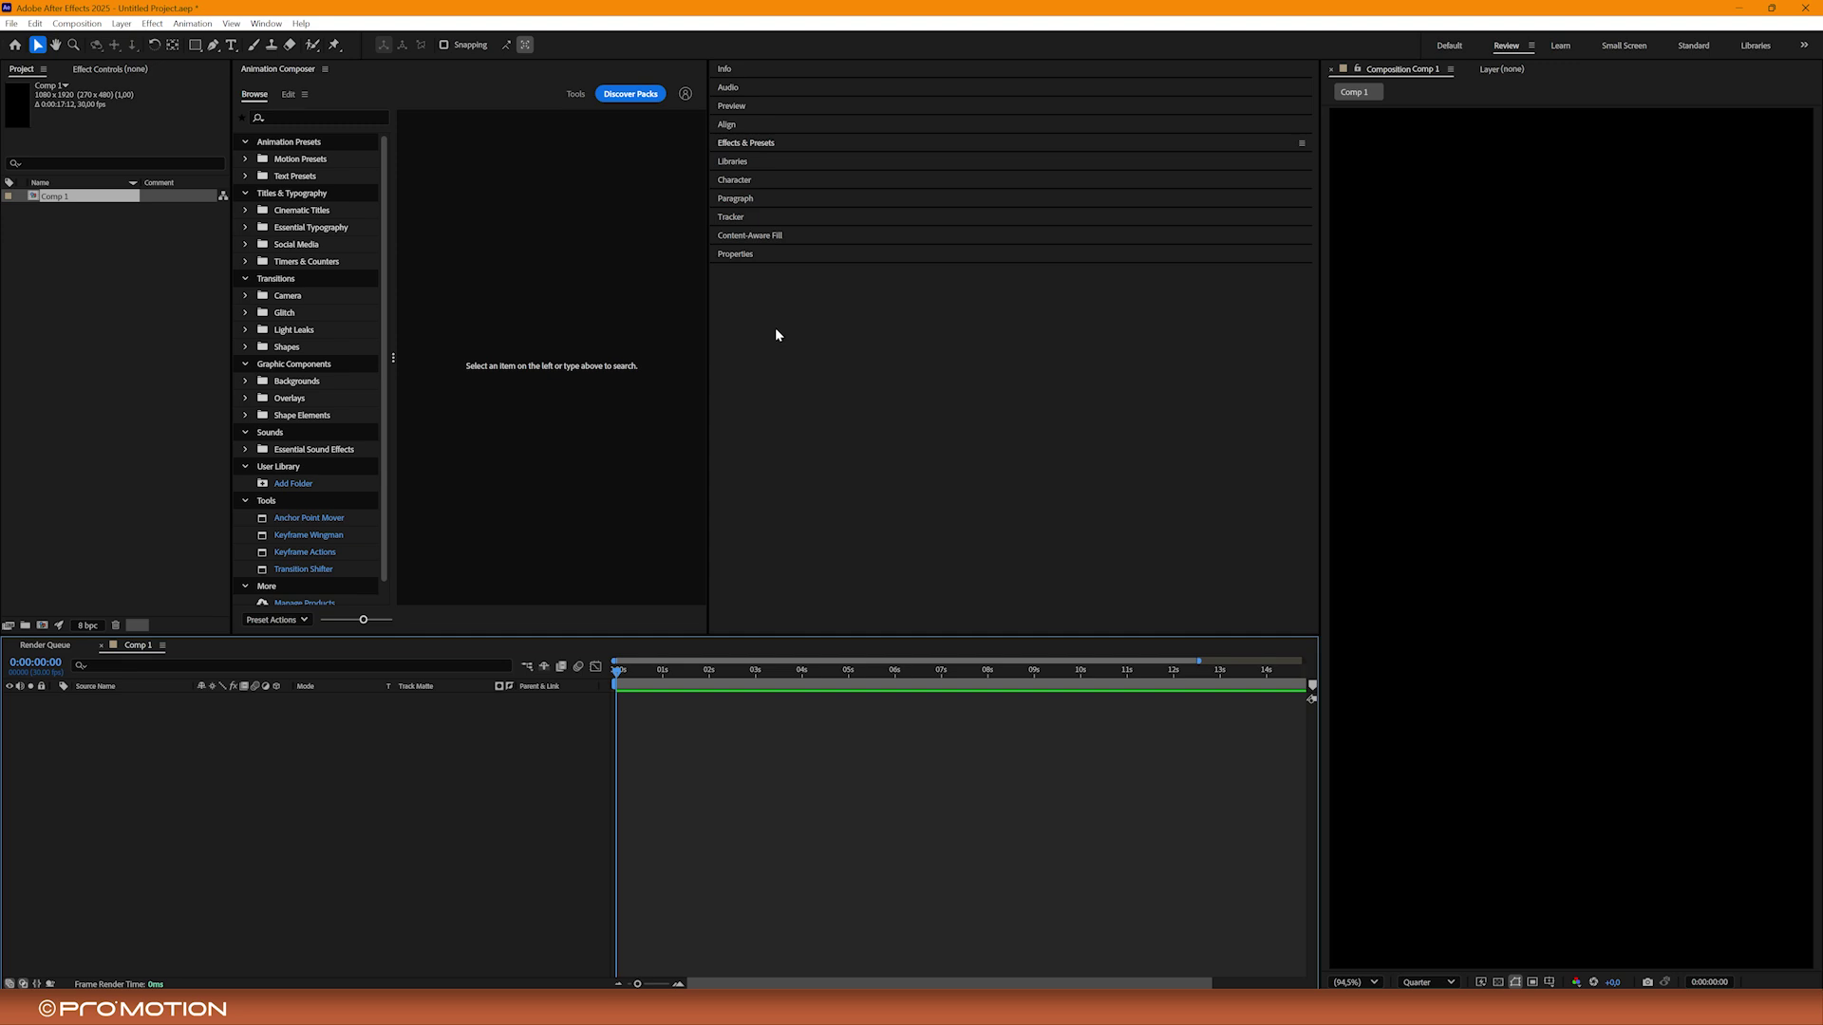
click(14, 44)
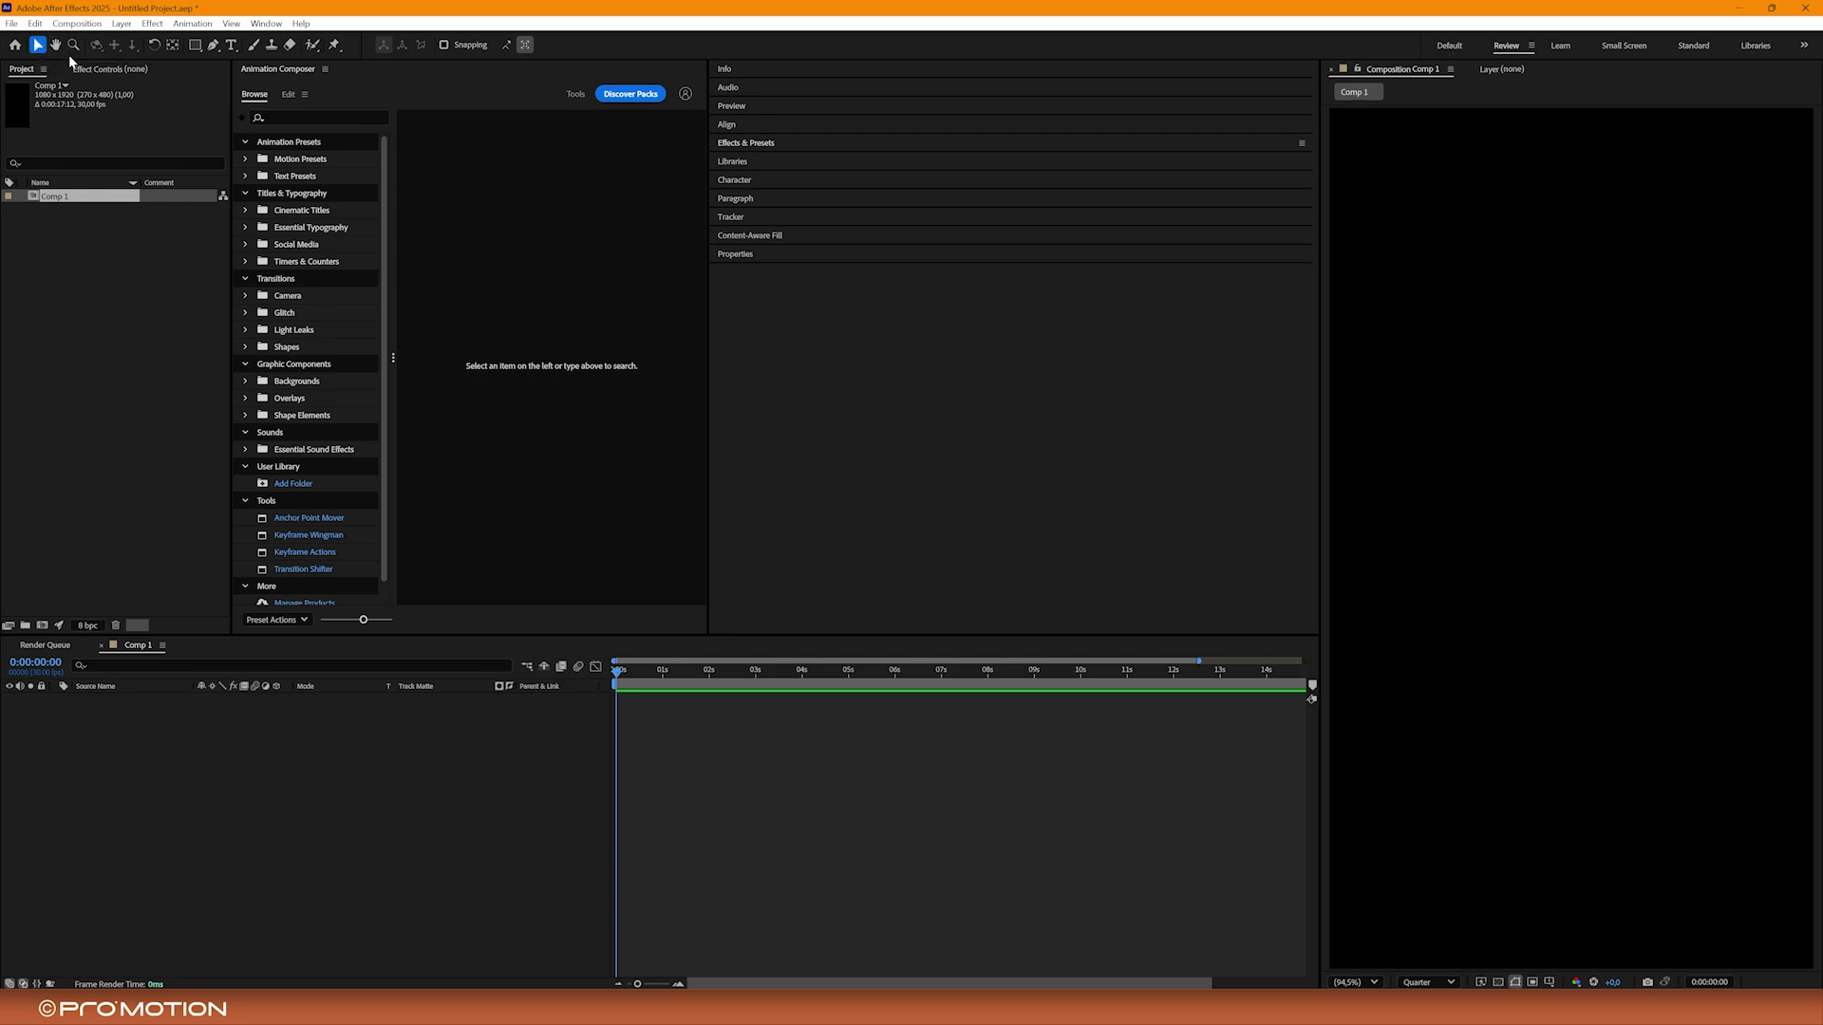
click(53, 46)
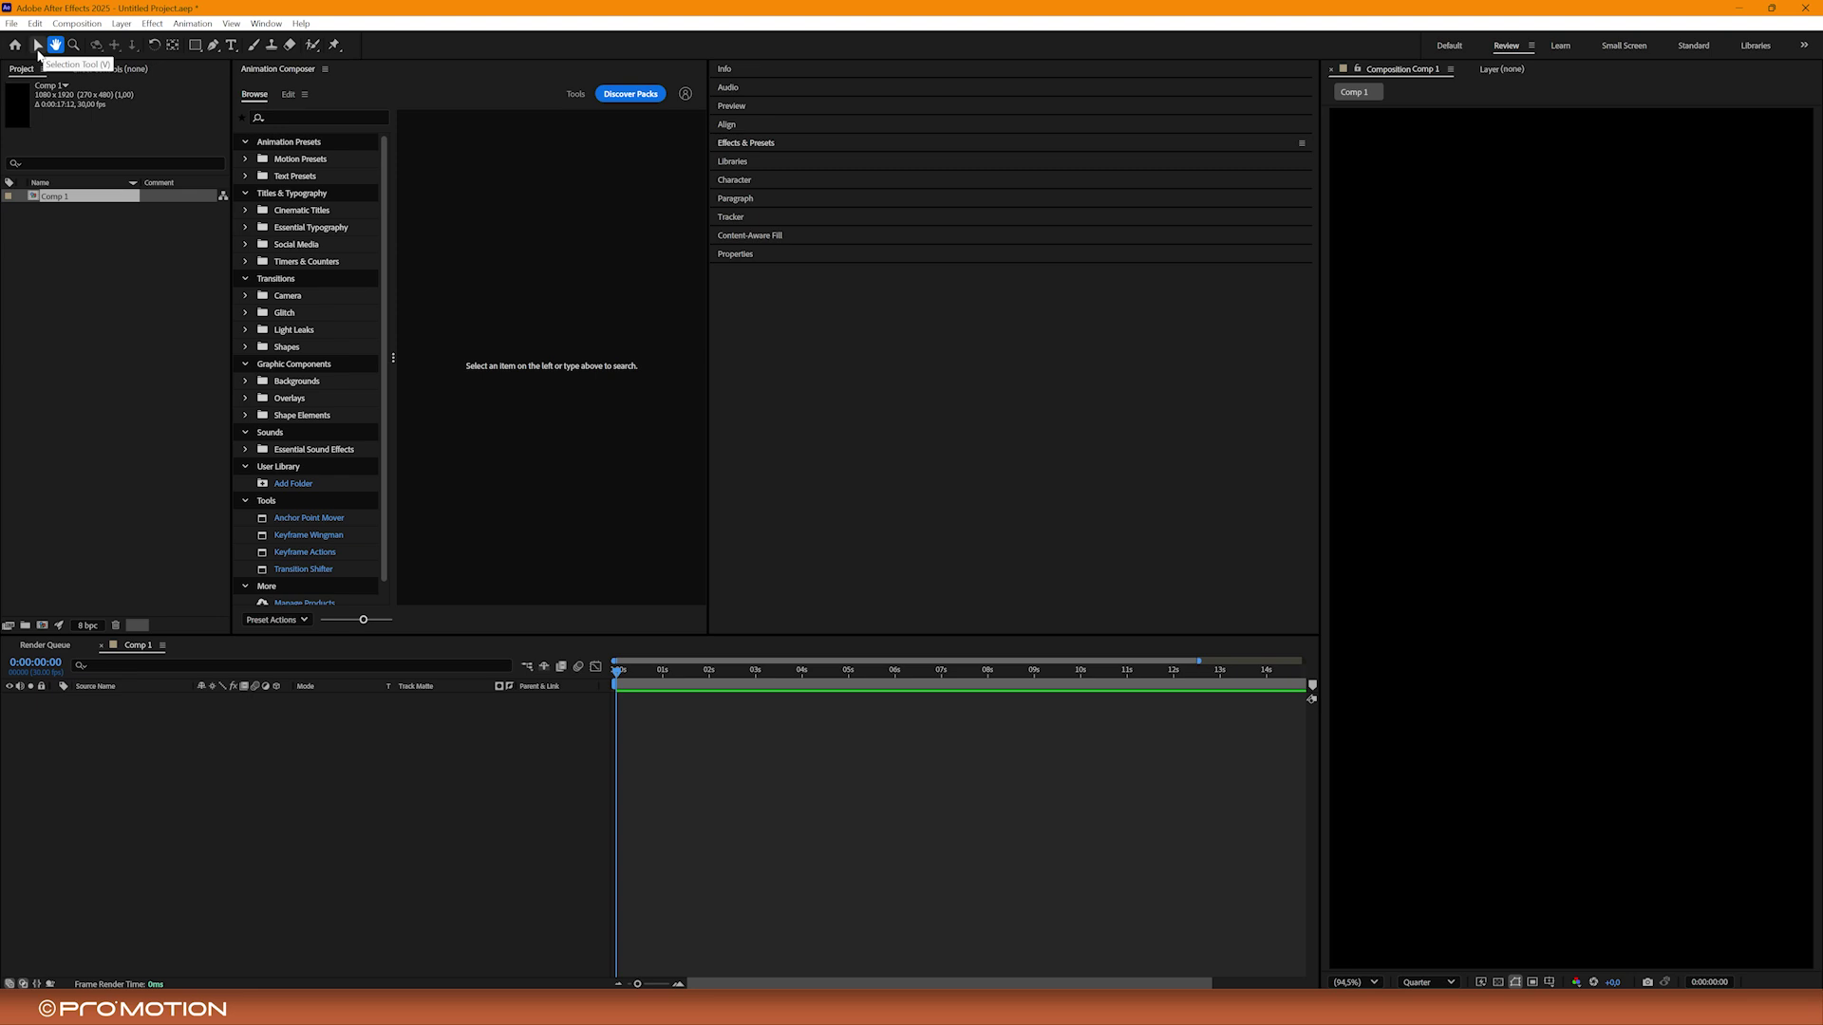
click(38, 45)
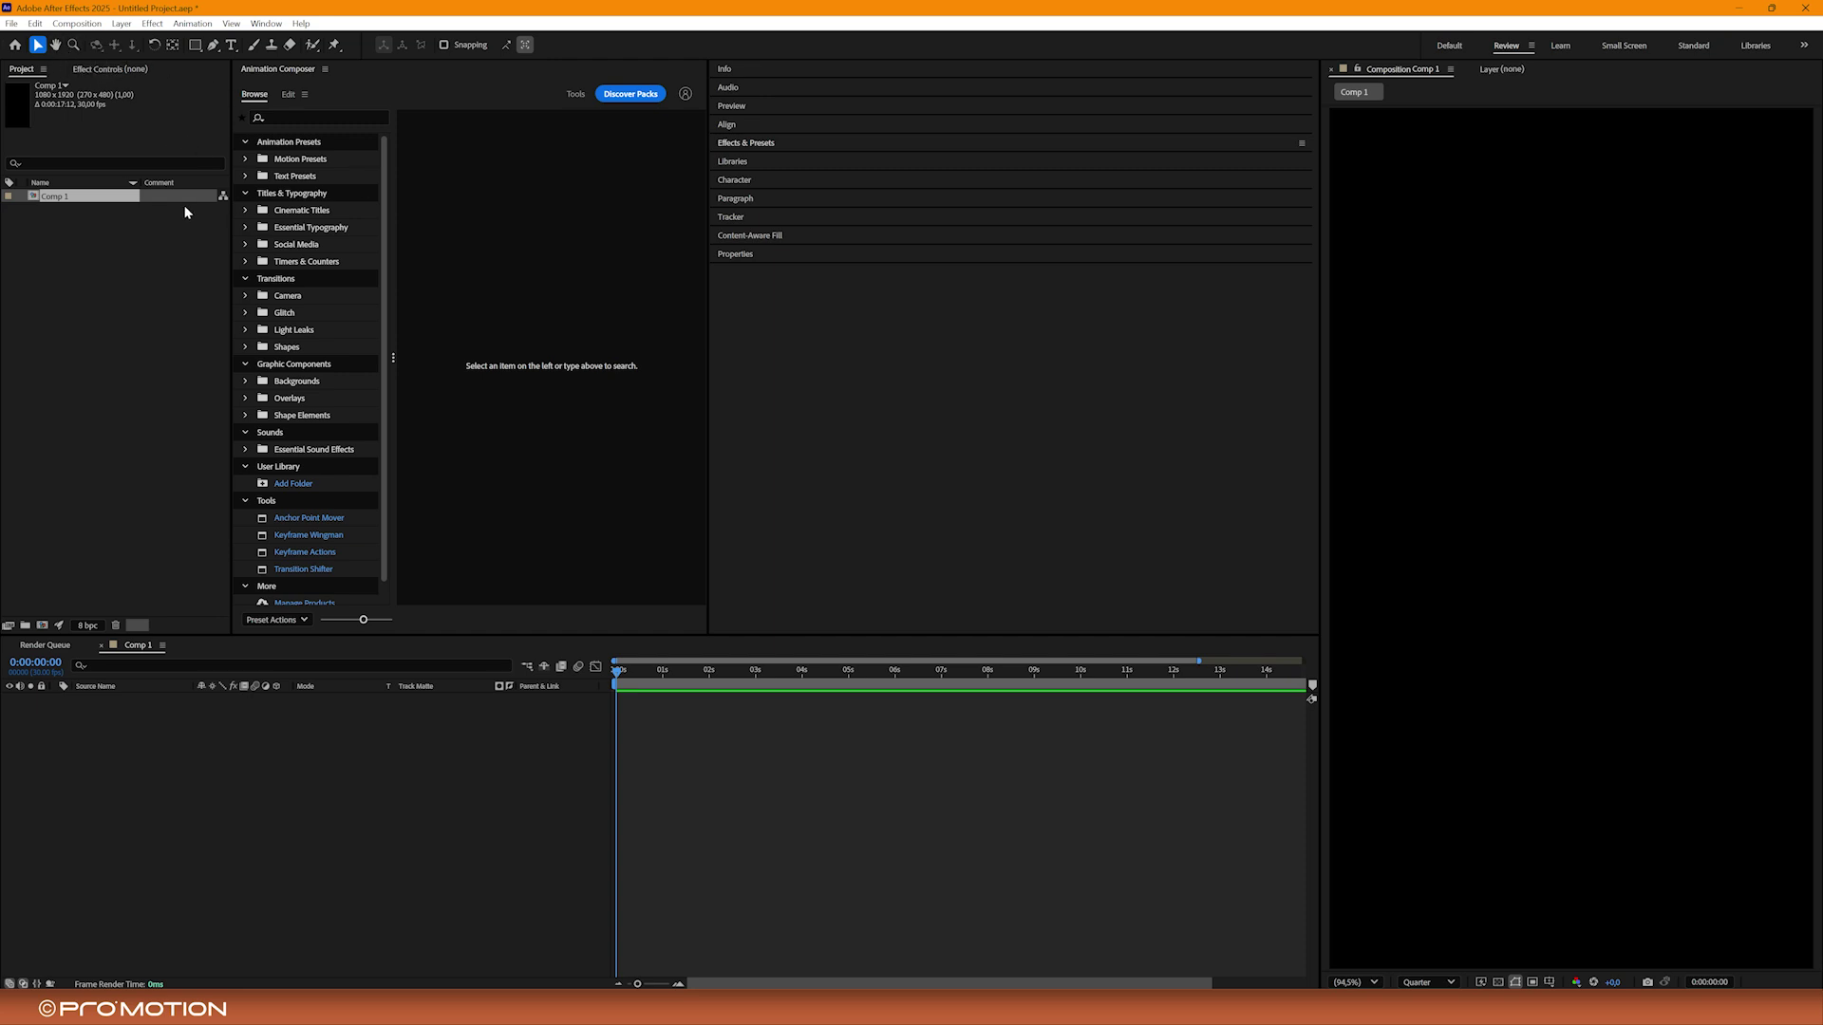
- Pan and zoom around the composition view with the Hand tool, and scroll through the timeline
key(h)
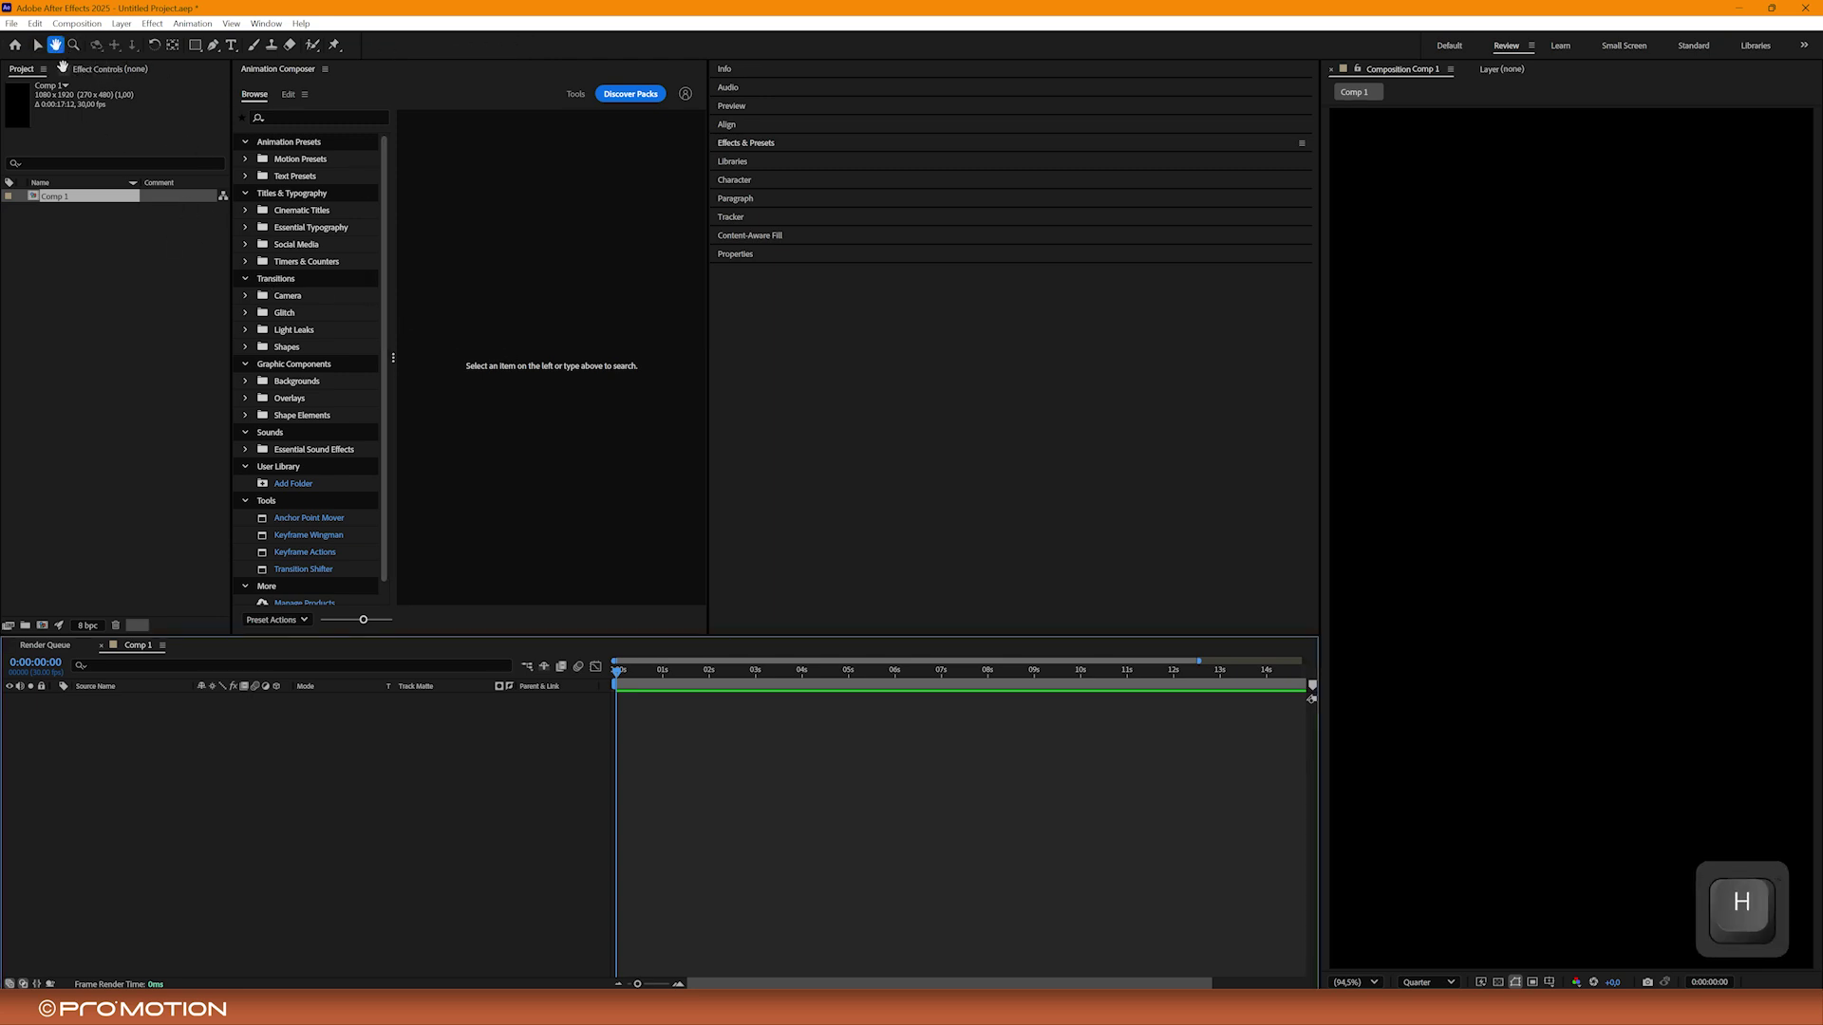
drag(1493, 451, 1532, 432)
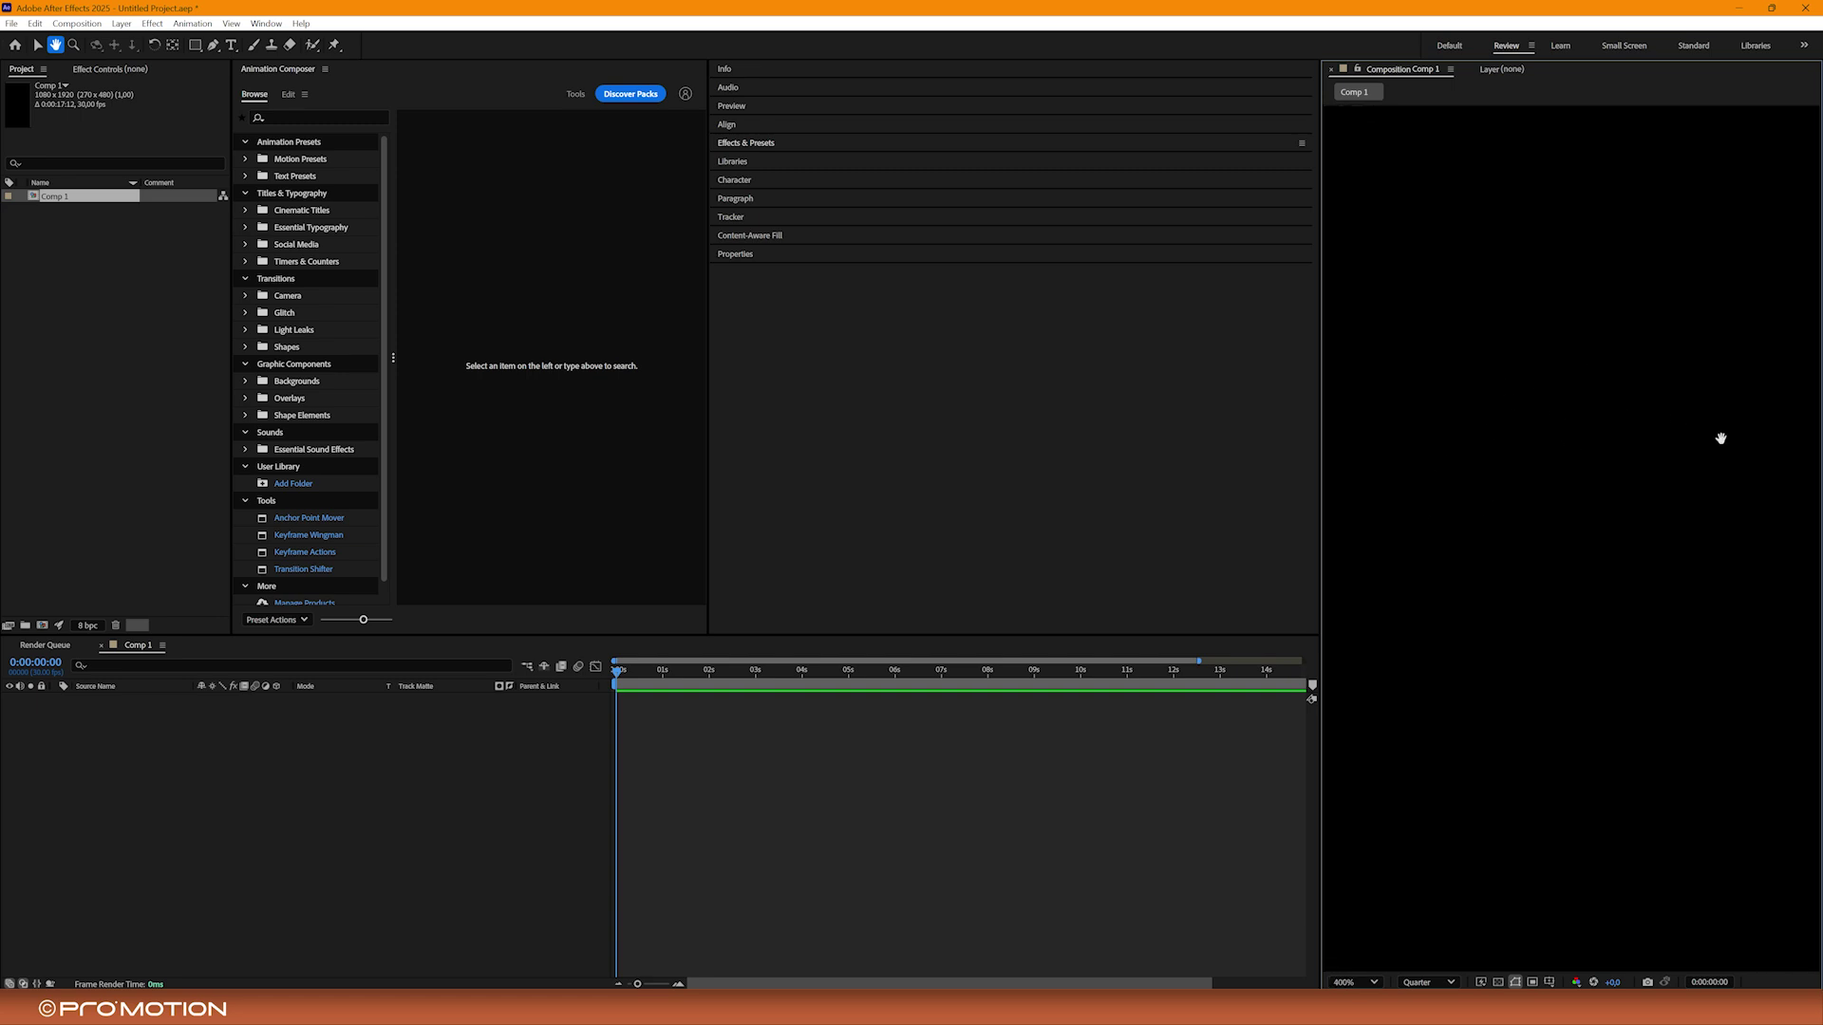
scroll(1535, 407, down, 4)
scroll(1535, 407, up, 4)
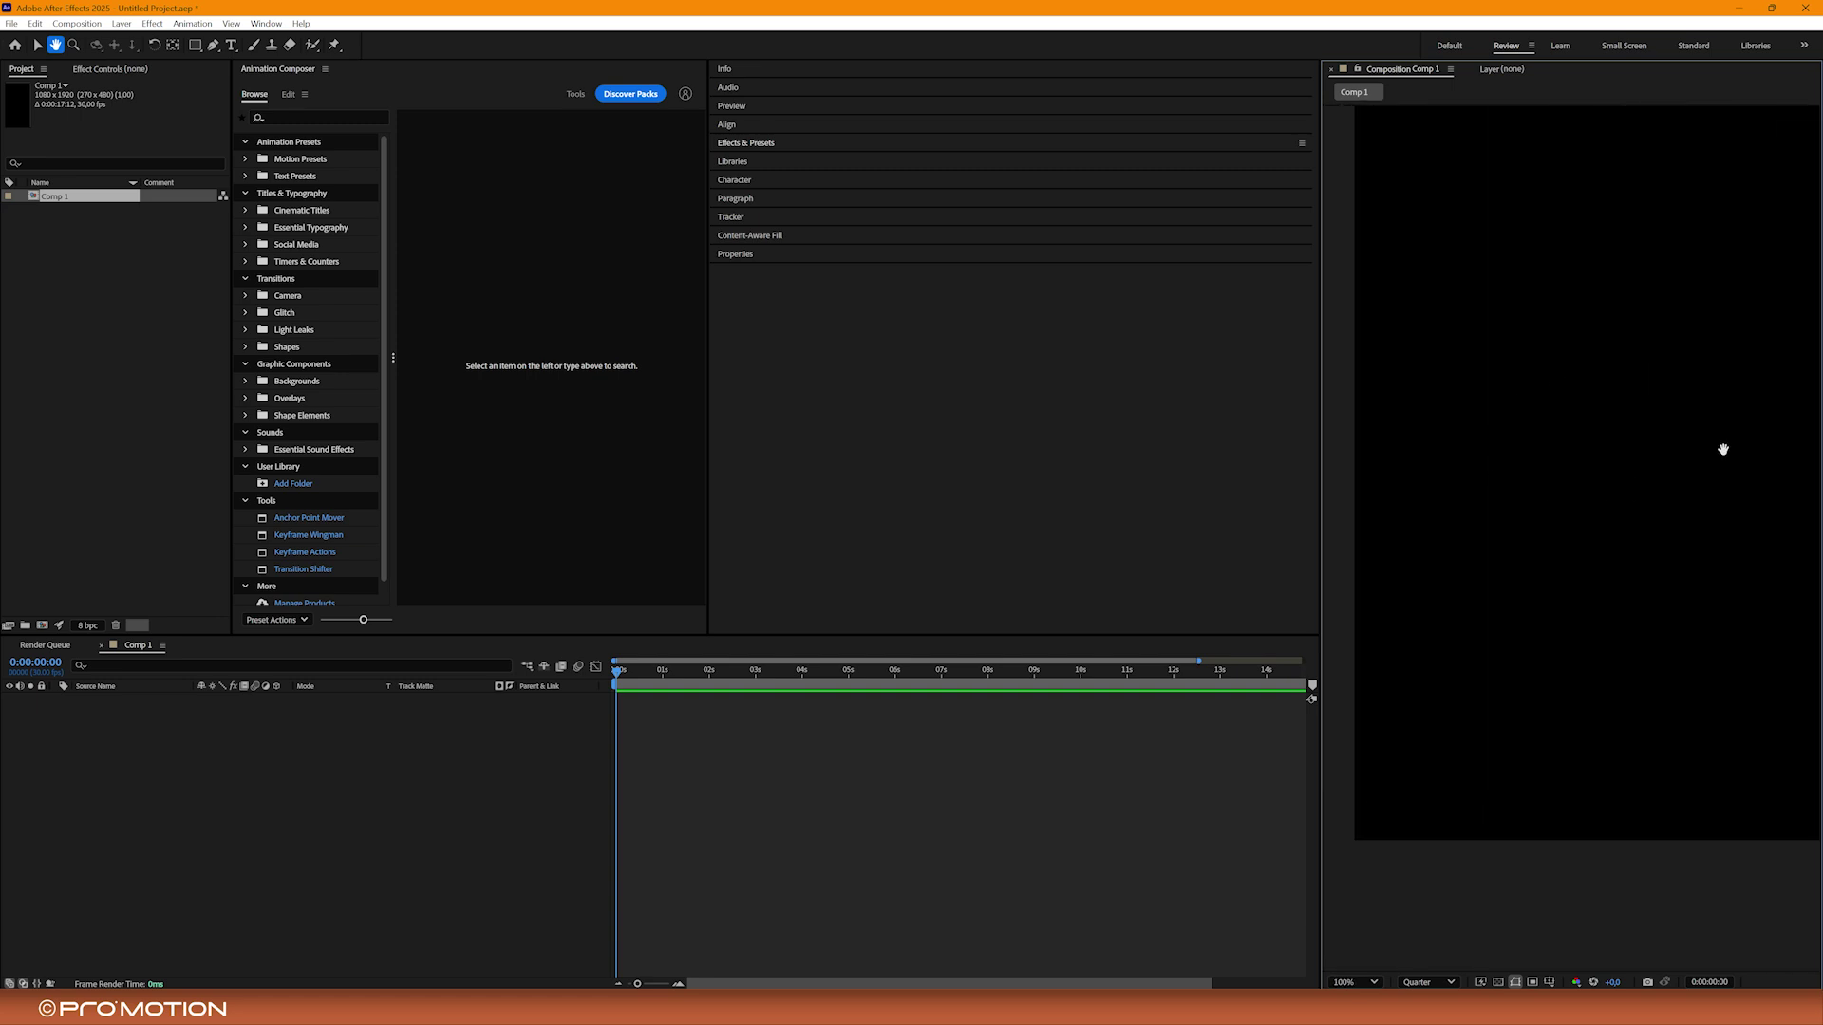
drag(1585, 500, 1559, 323)
drag(1625, 474, 1469, 473)
drag(1599, 385, 1562, 566)
scroll(1562, 566, down, 1)
drag(899, 748, 929, 832)
scroll(859, 790, right, 5)
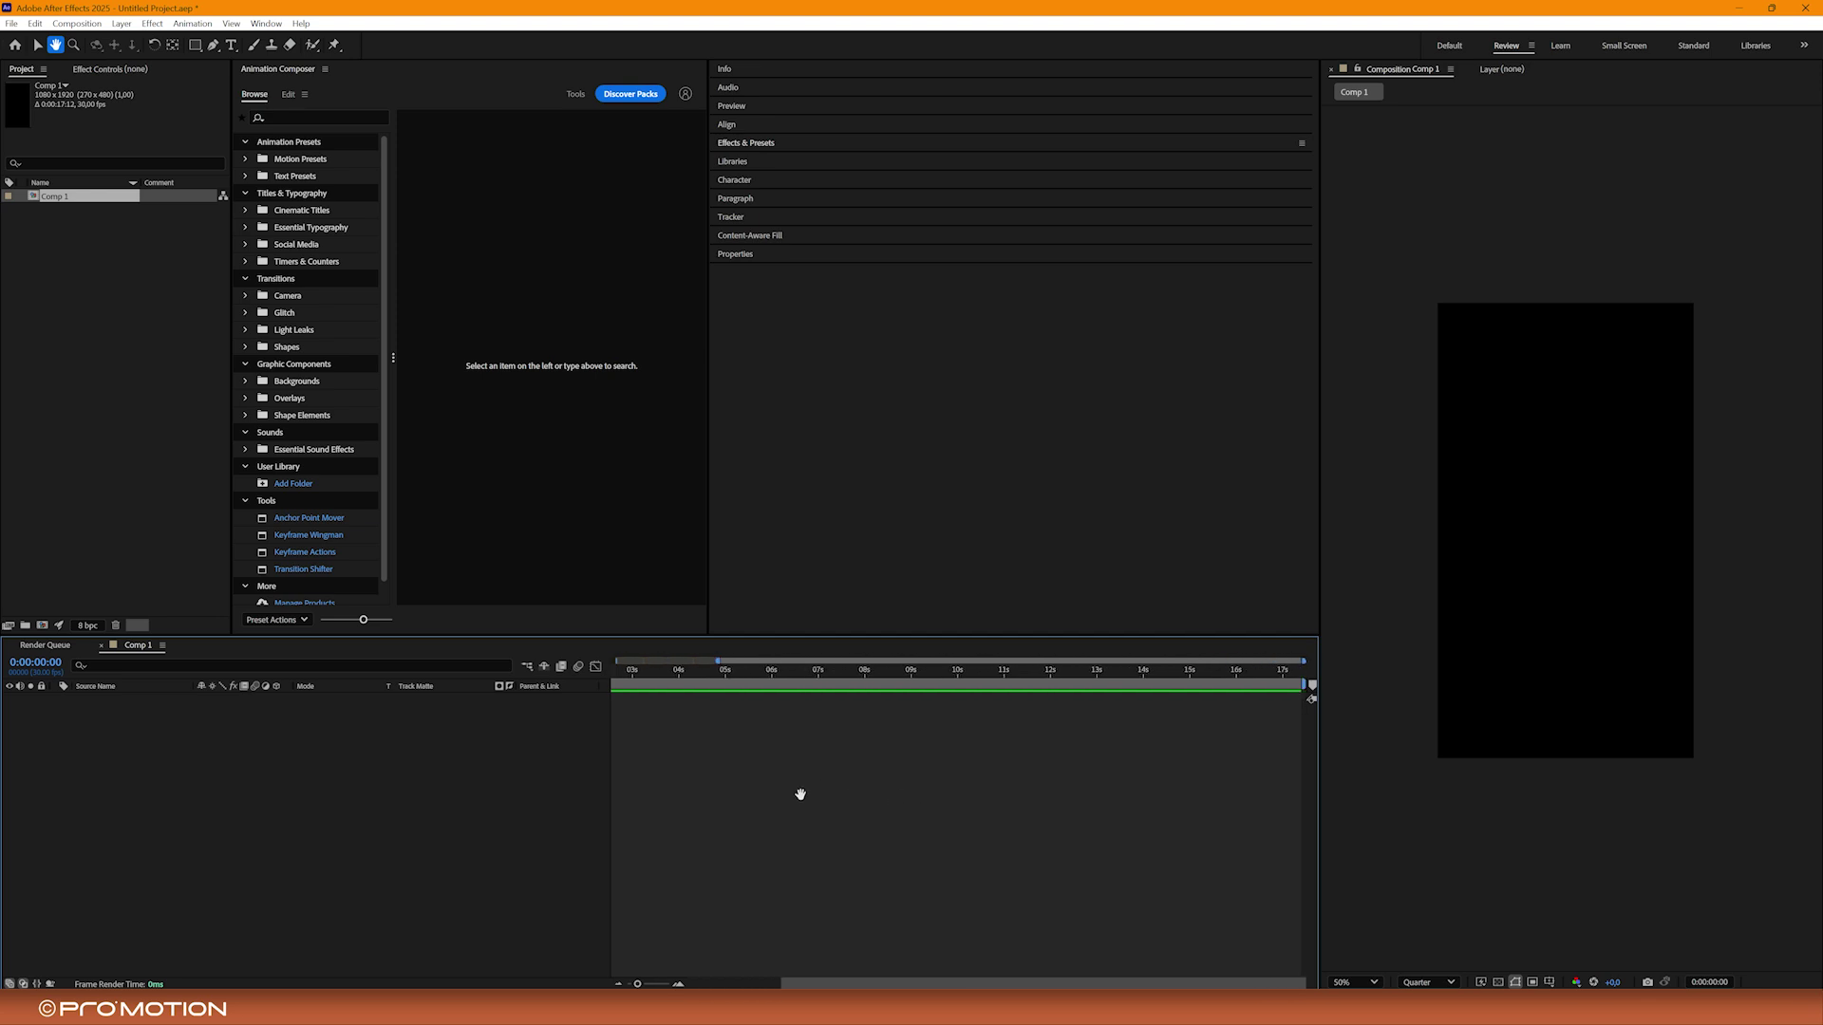
- Zoom in and out of the composition view at several points with the Zoom tool
key(v)
click(74, 46)
click(1429, 460)
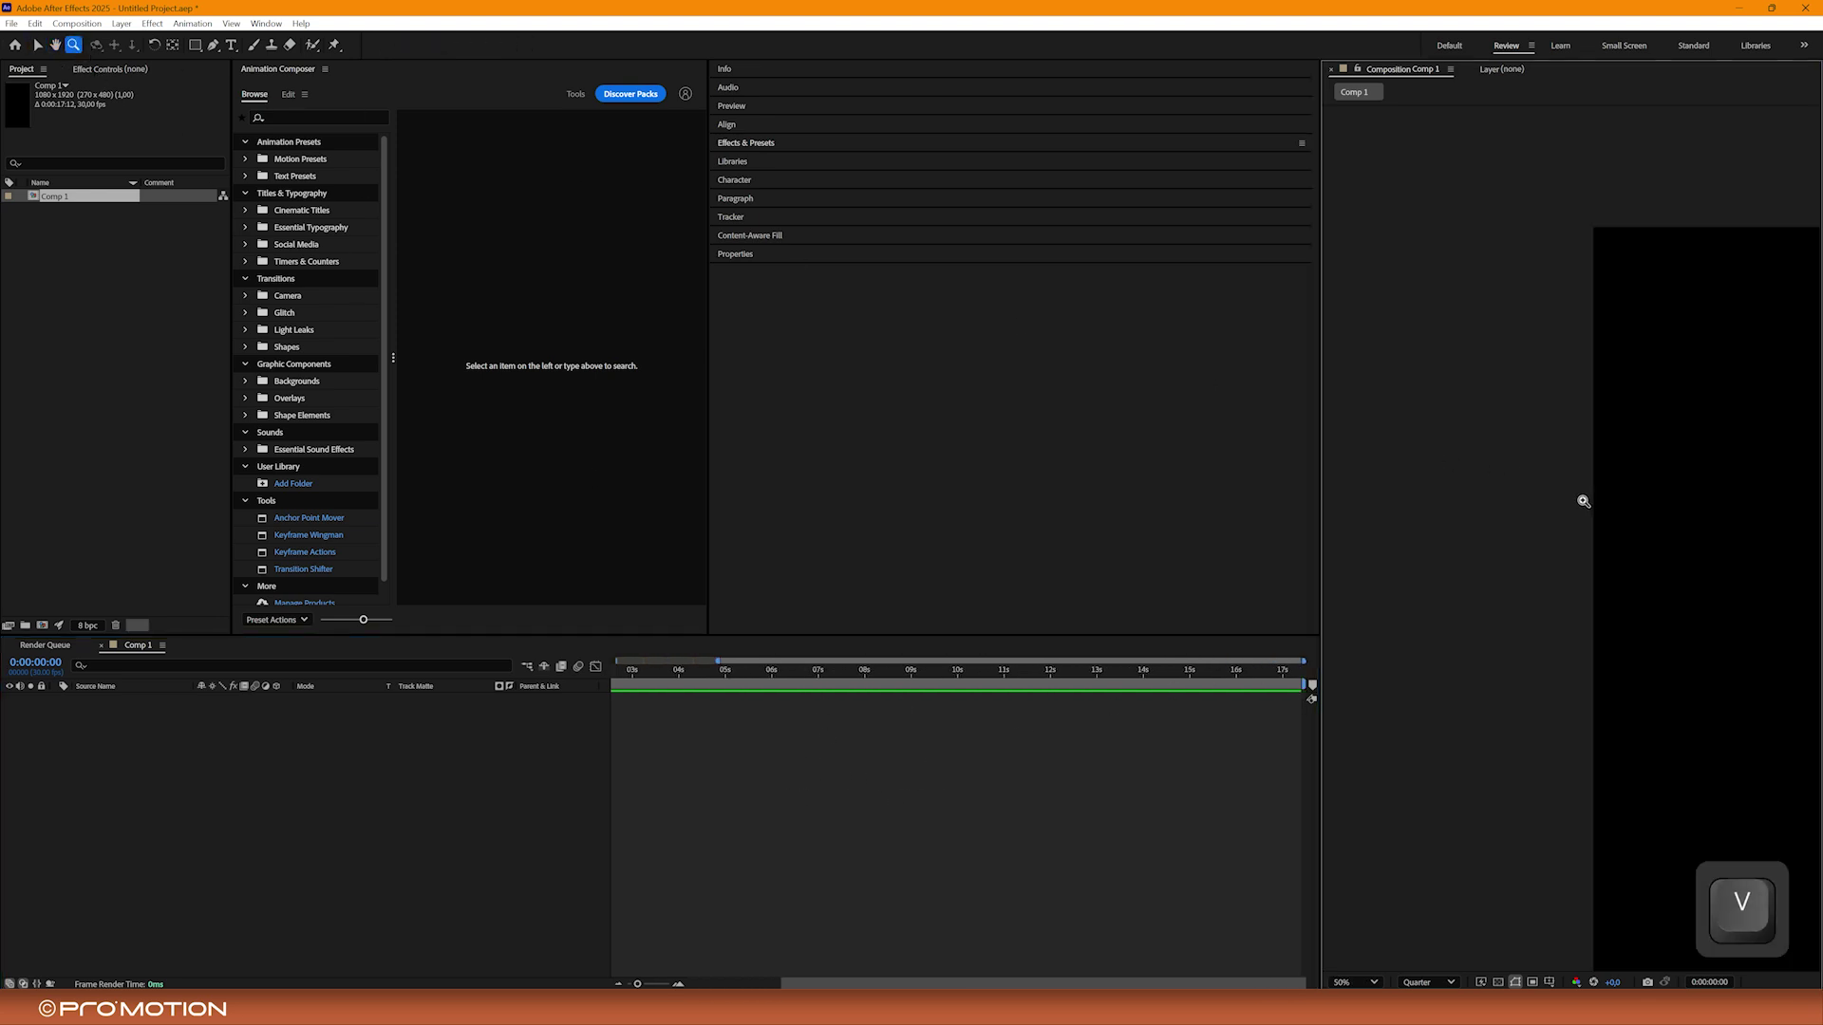
scroll(1583, 501, down, 1)
click(1622, 500)
click(1628, 542)
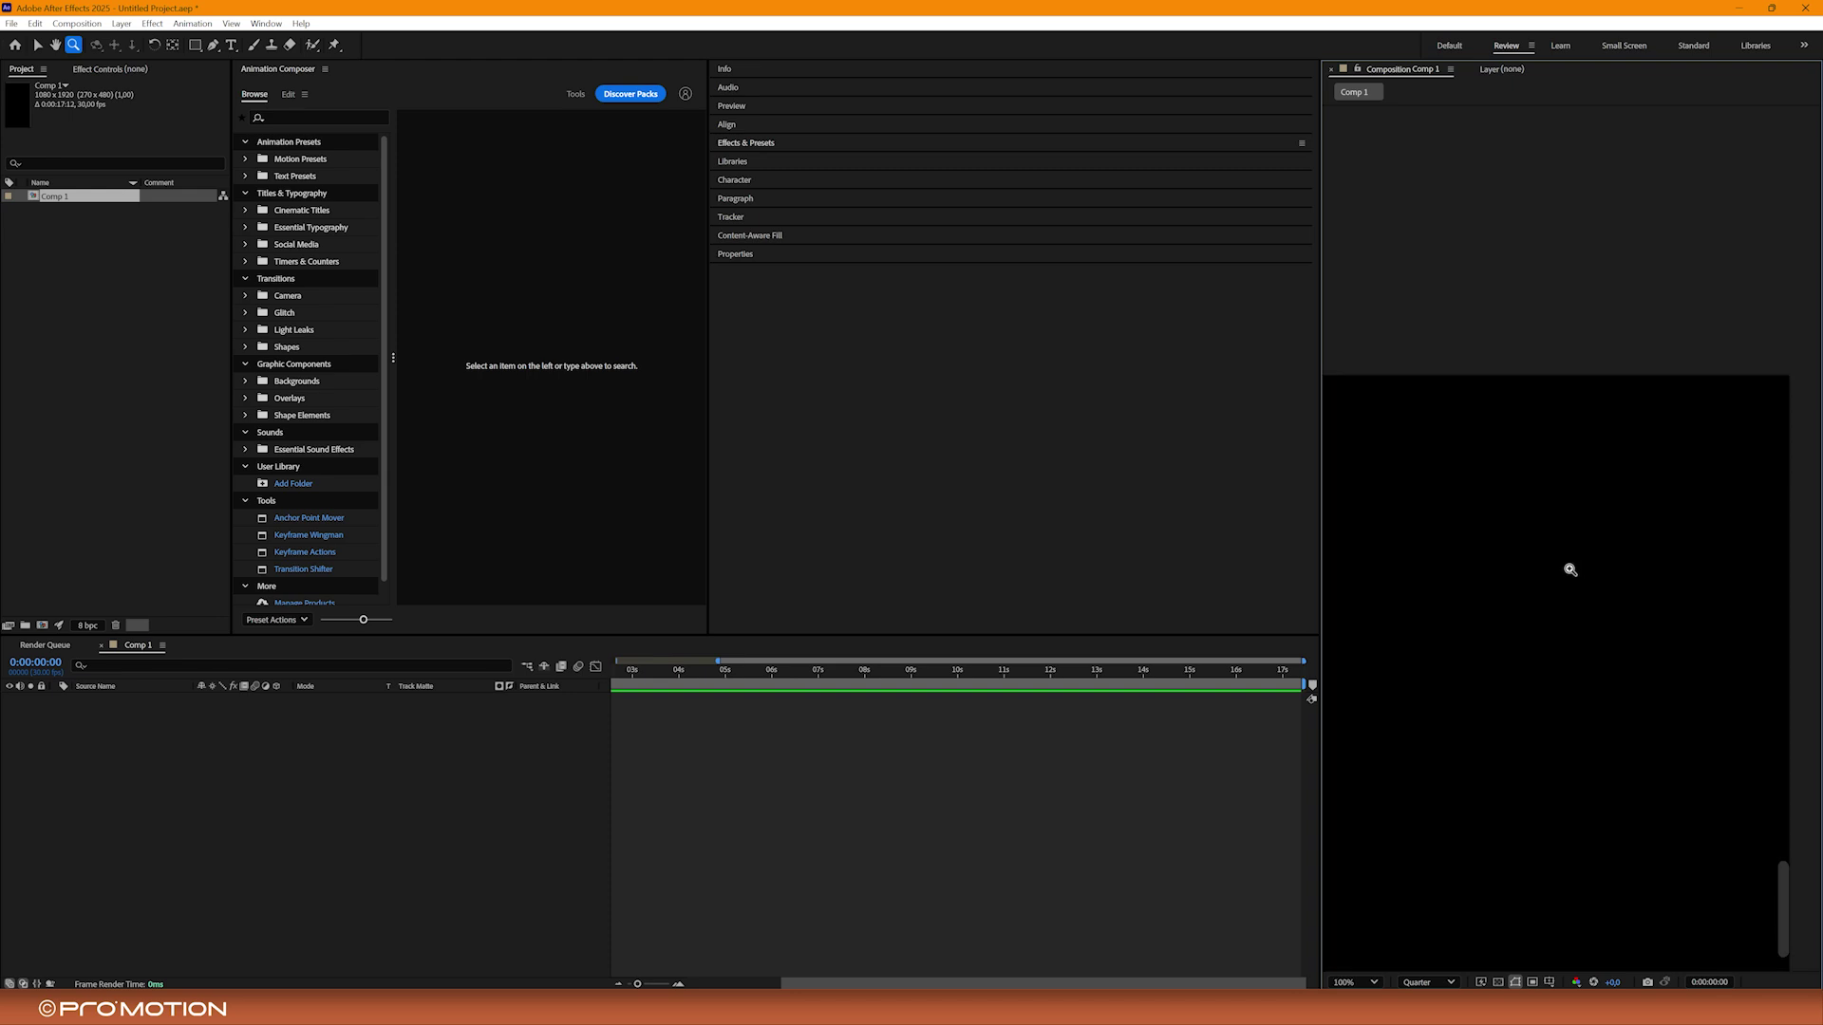
alt+click(1499, 632)
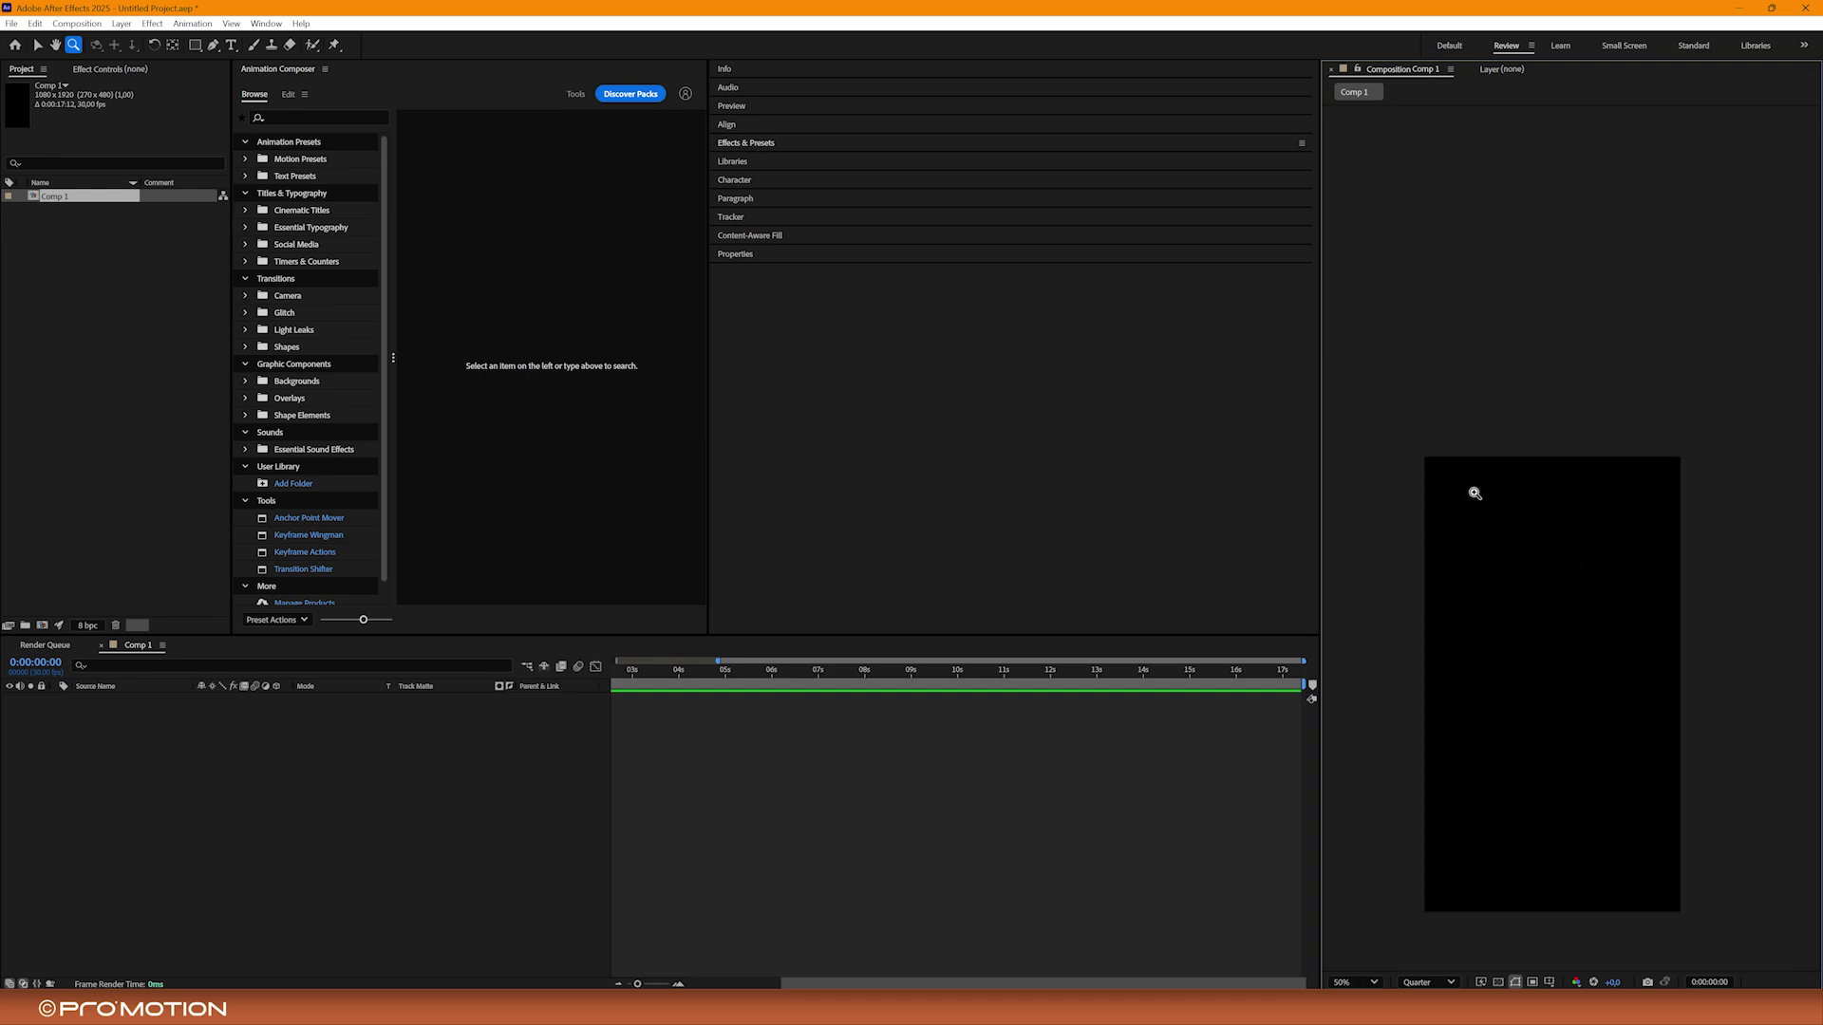
click(1541, 632)
click(1542, 633)
click(1543, 634)
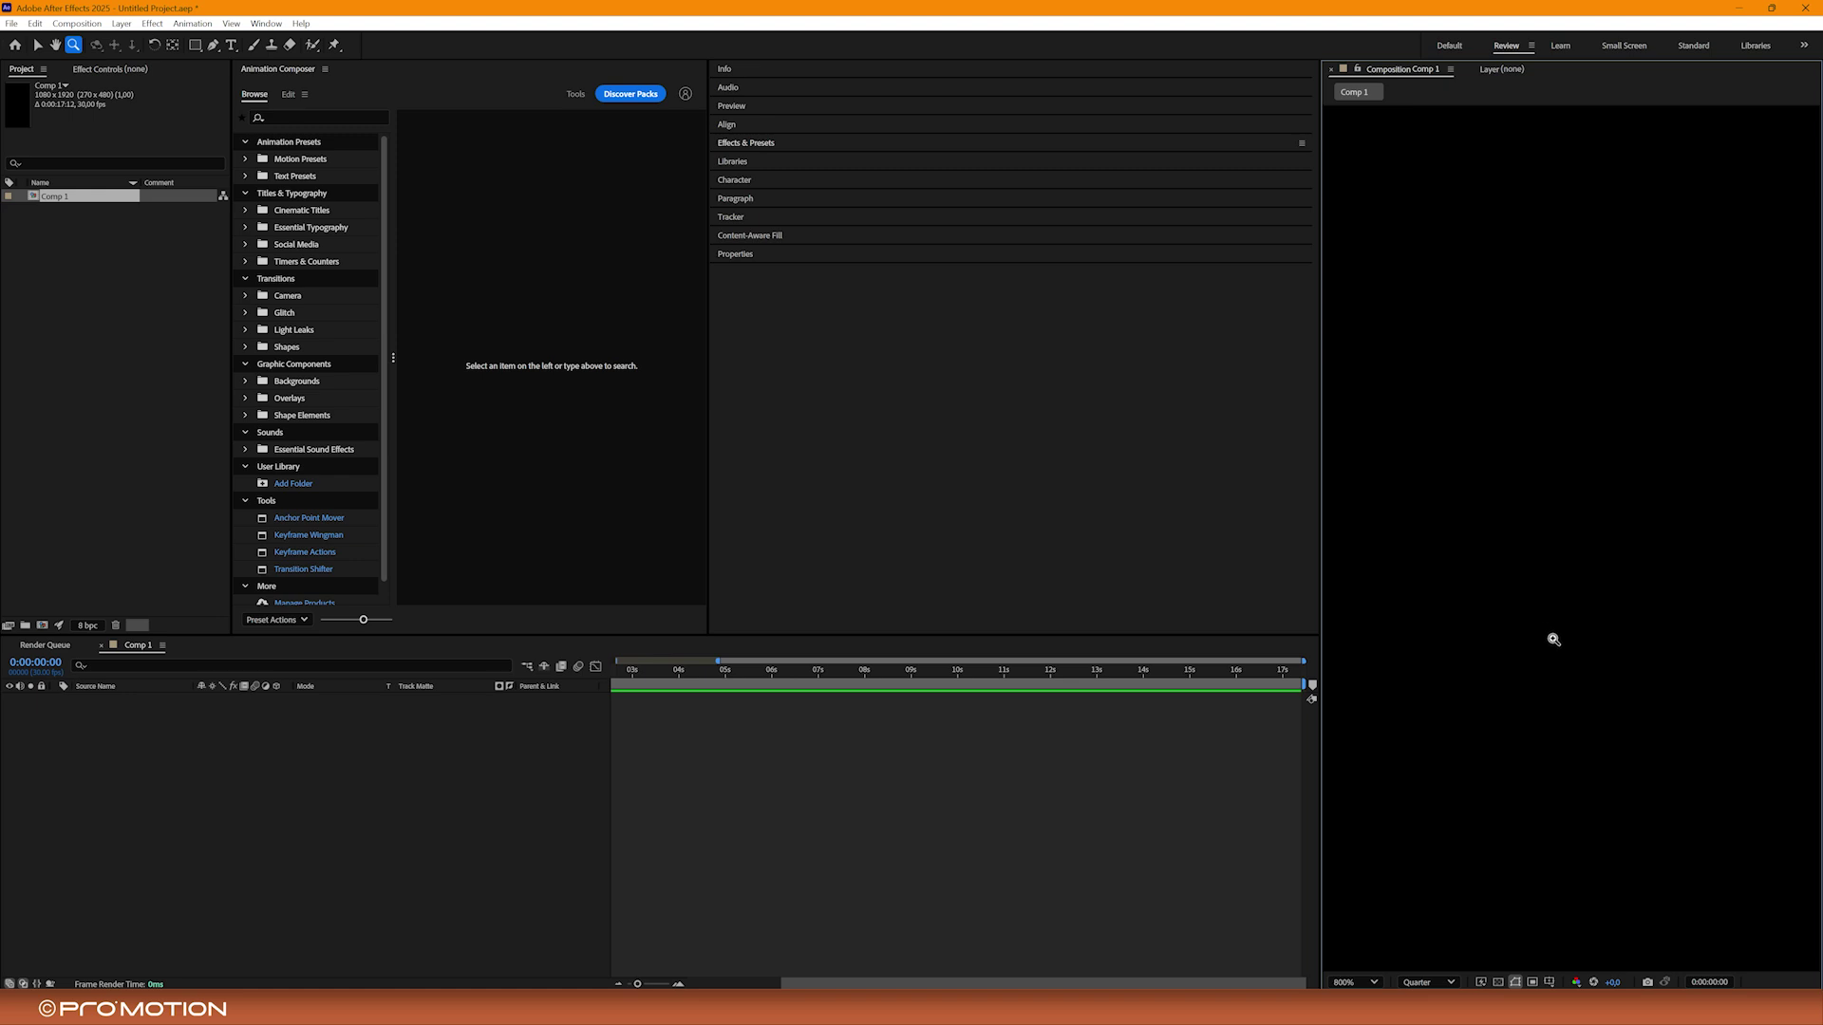
click(1568, 564)
click(1567, 564)
scroll(1652, 344, down, 2)
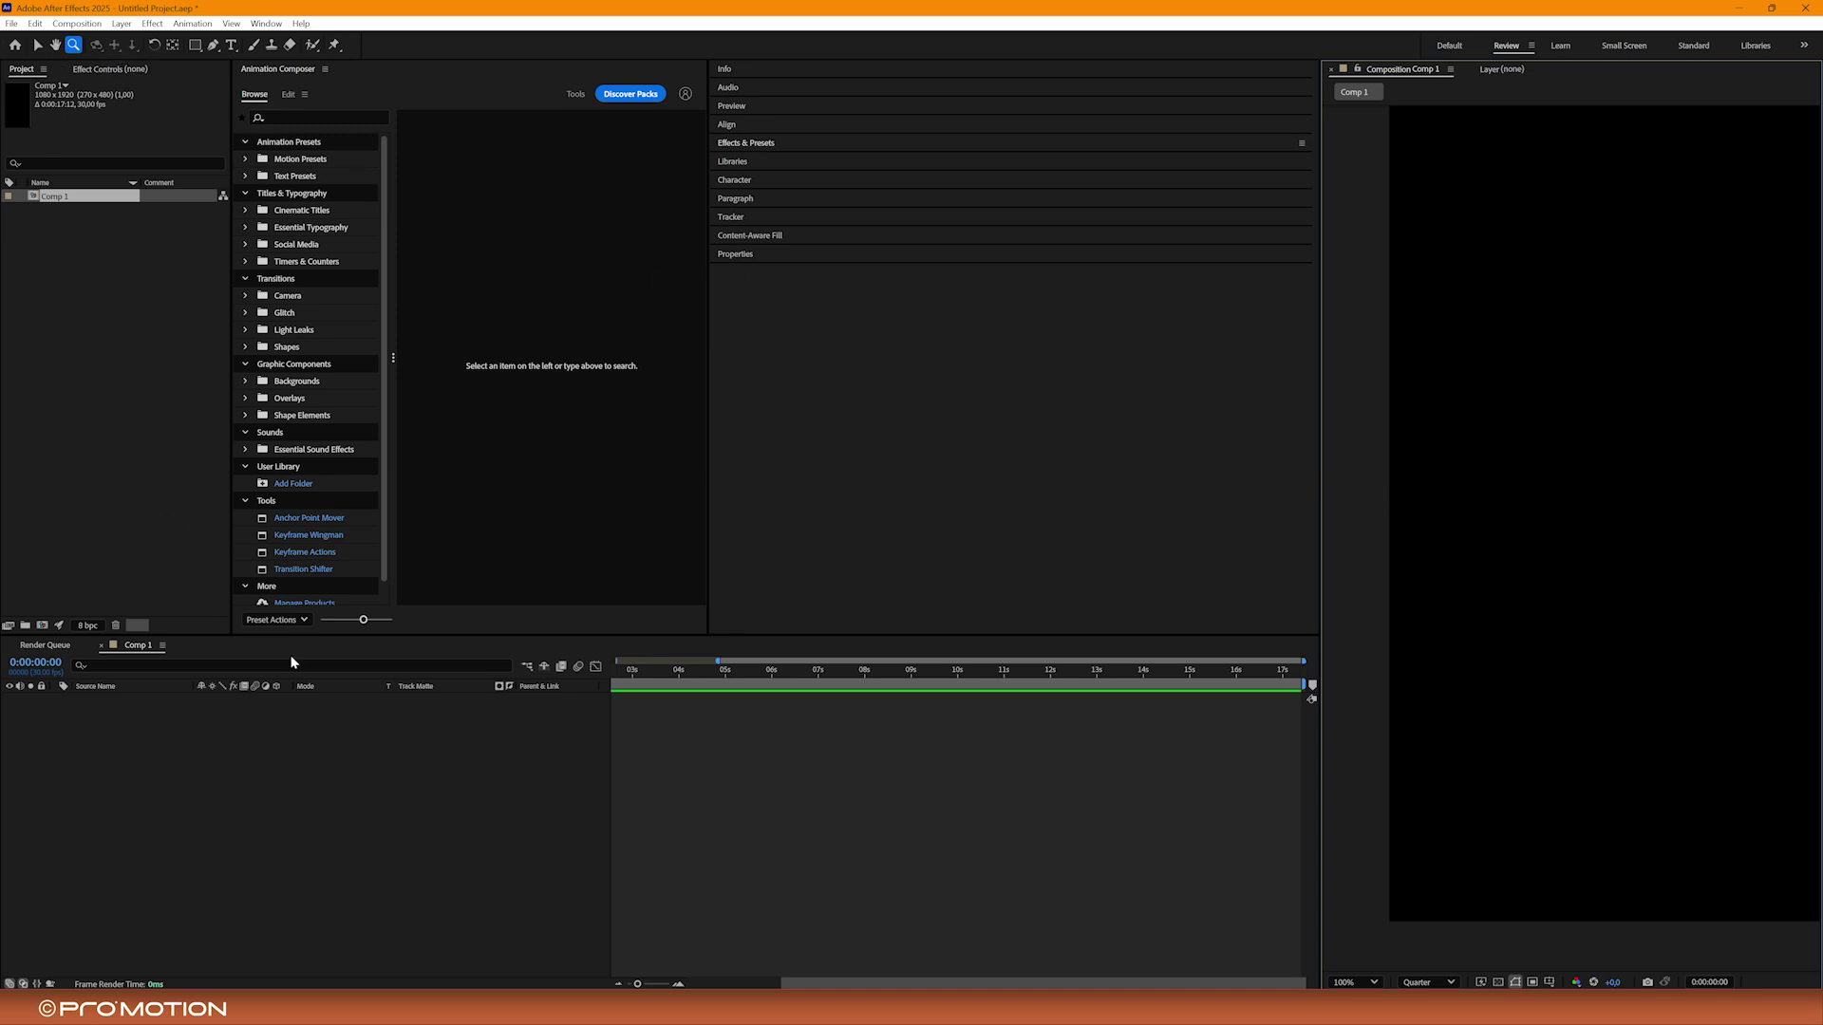
- Add a new camera layer to Comp 1 with the offered settings and cycle through the camera tools
right_click(300, 739)
mouse_move(436, 748)
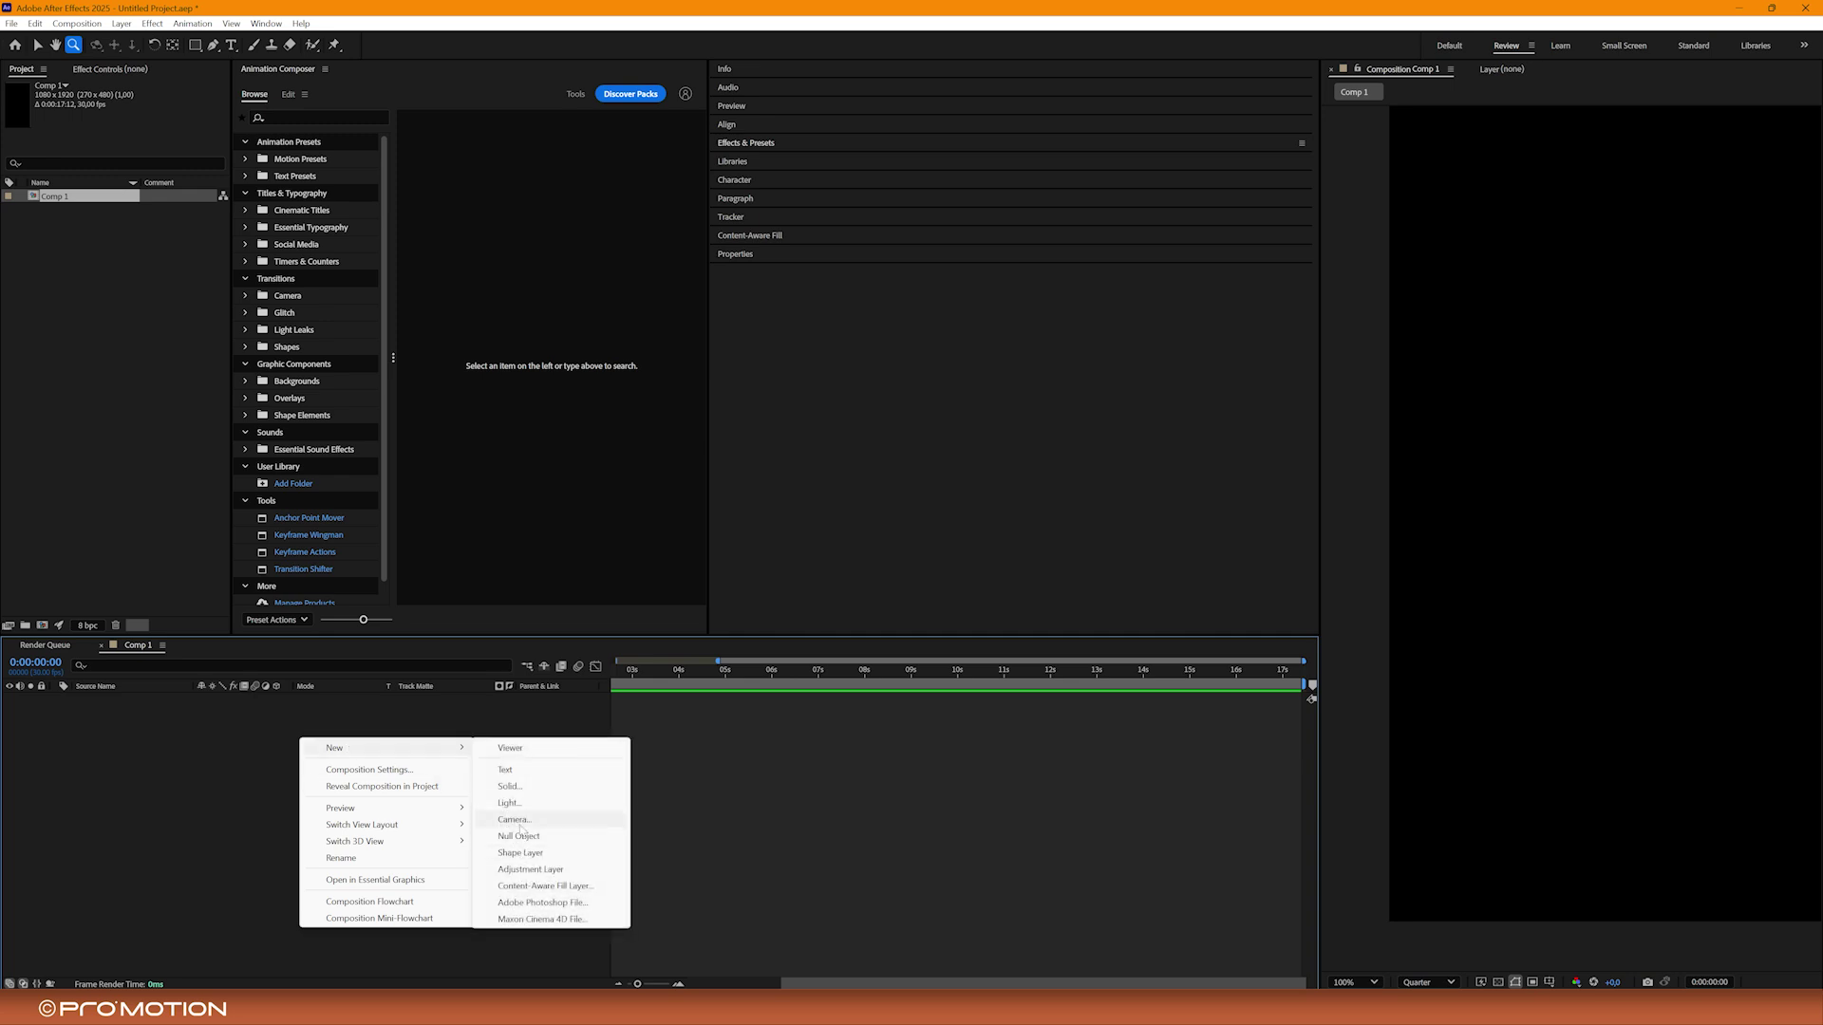
click(521, 828)
key(Return)
key(Return)
key(c)
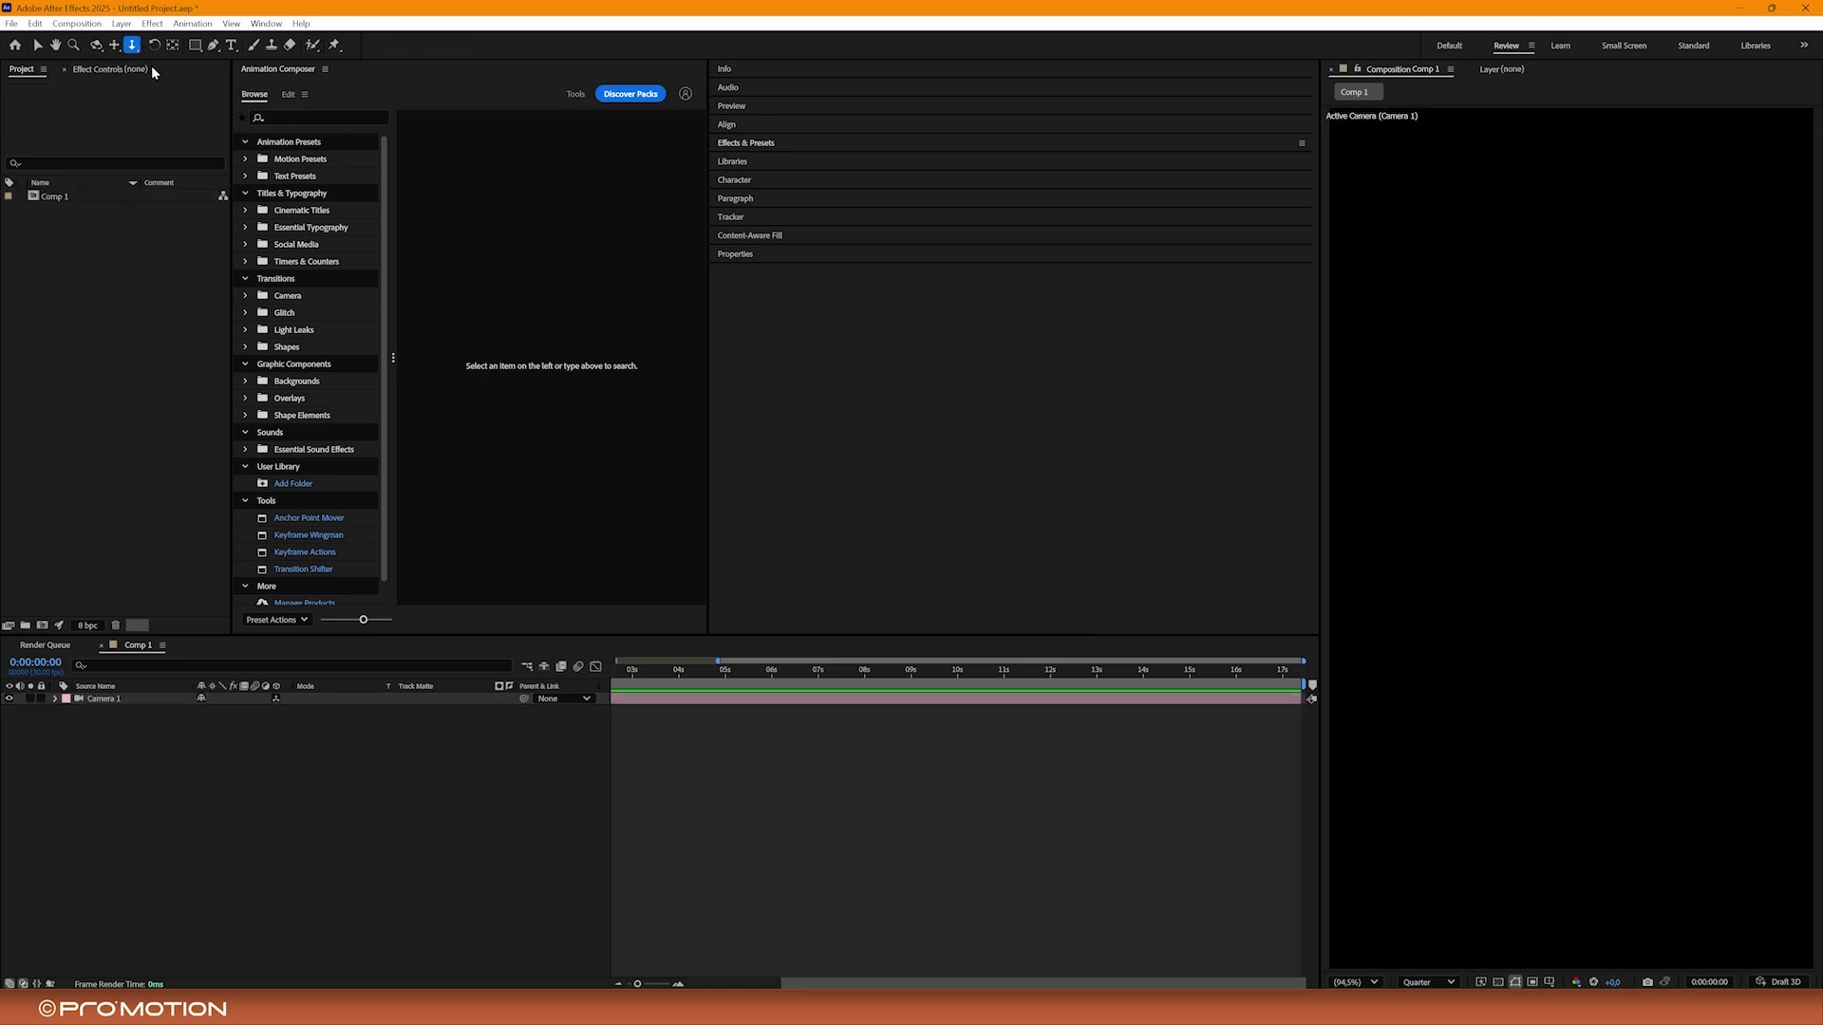
- Activate the Rotation tool and add a white solid layer to the composition
click(153, 47)
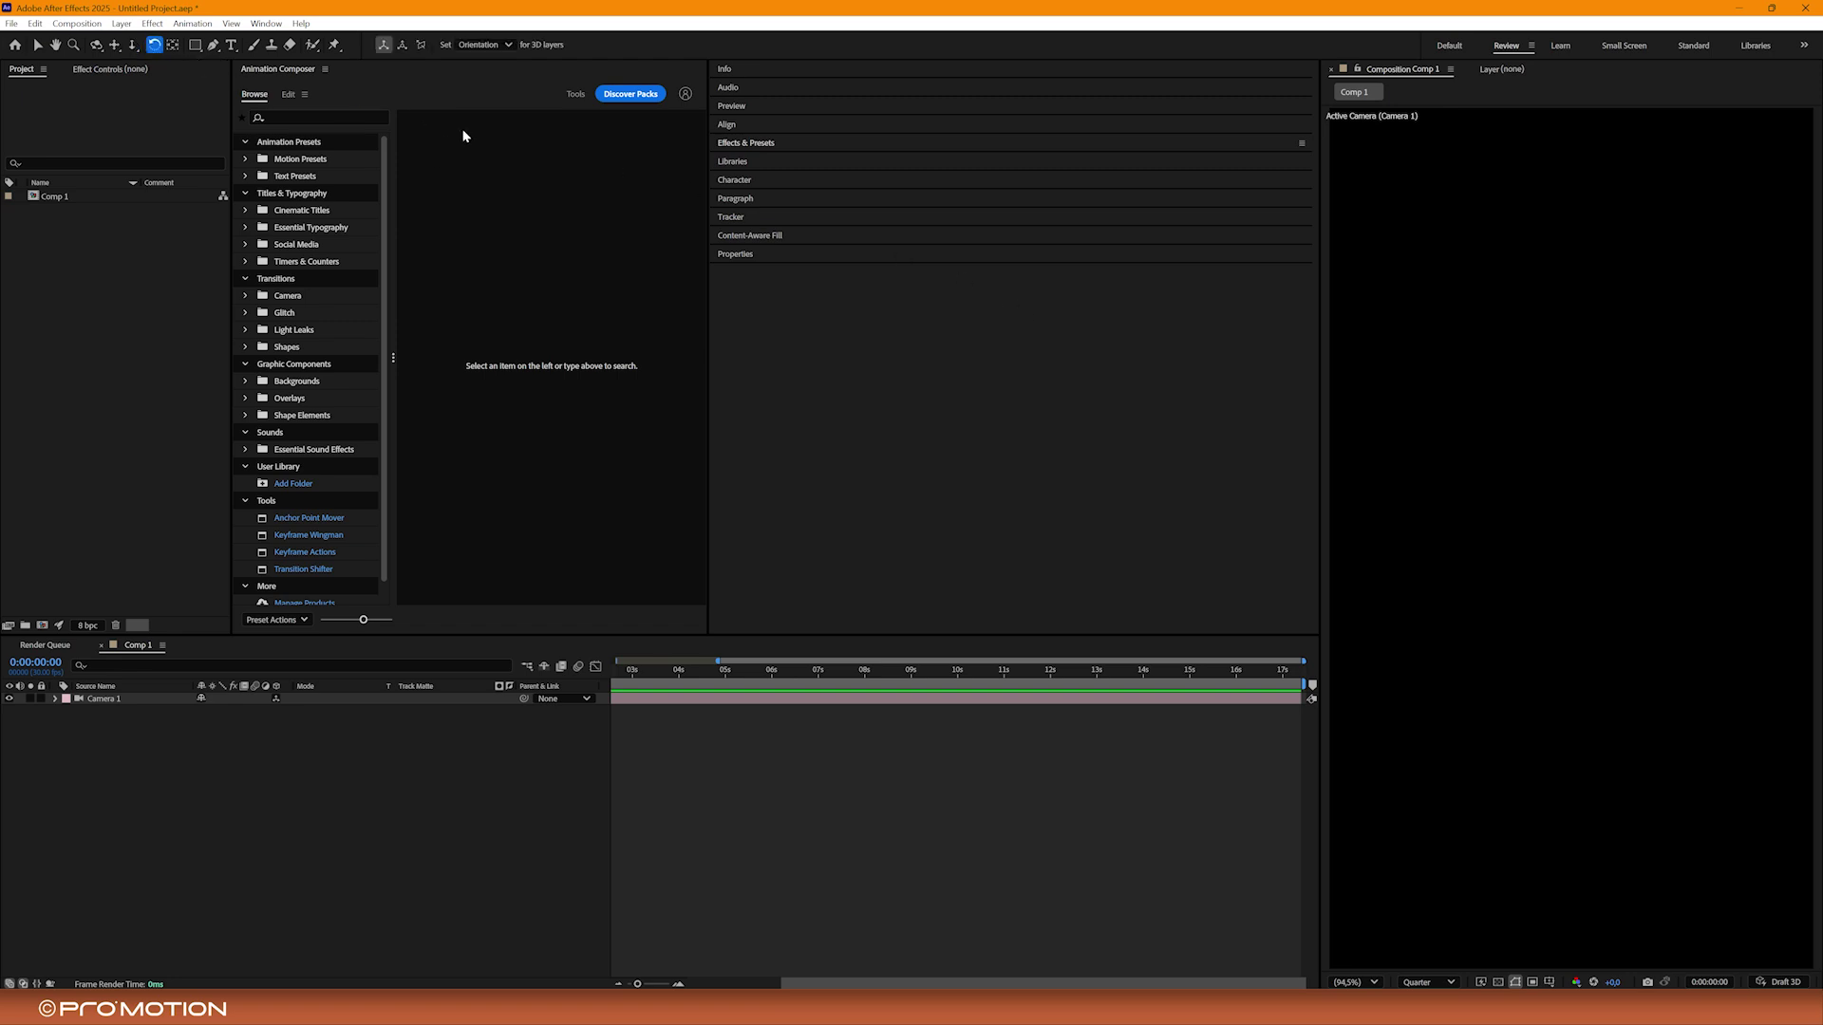
key(ctrl+y)
key(Return)
- Try rotating the white solid freehand, reveal its Rotation property, and undo each rotation
scroll(1470, 520, down, 1)
drag(1481, 477, 1440, 563)
key(ctrl+z)
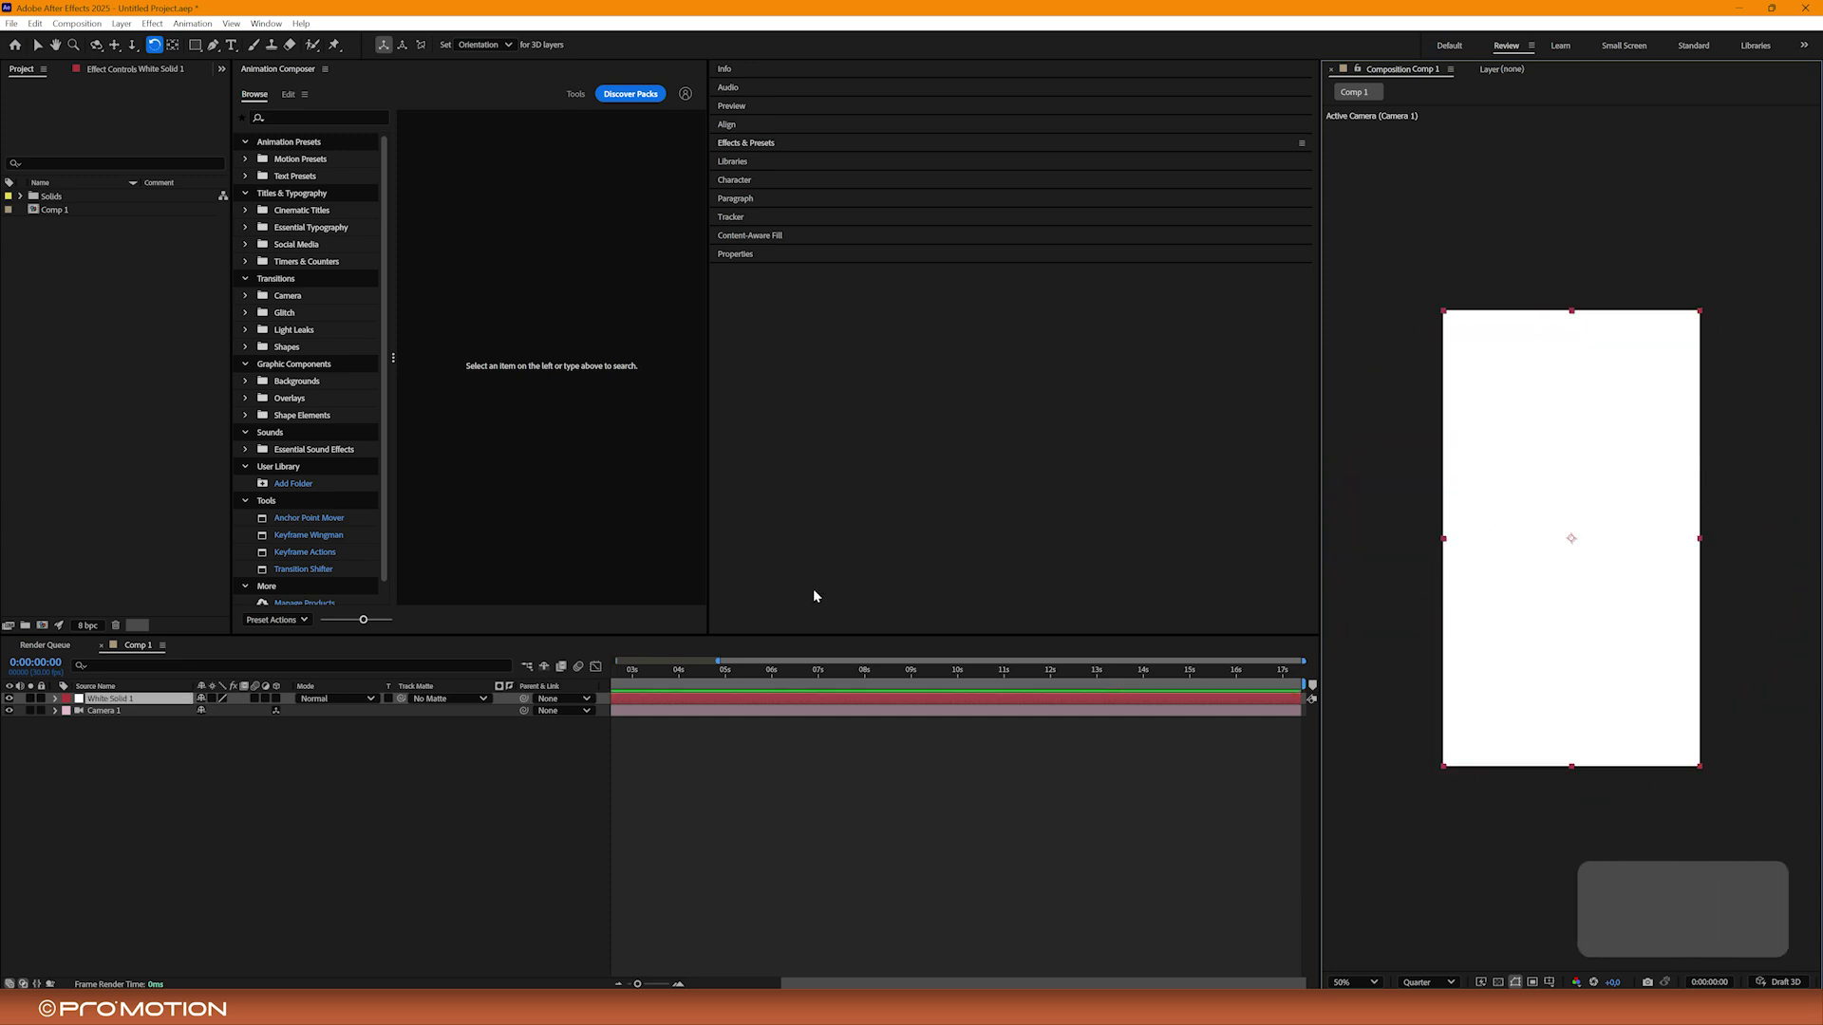
key(r)
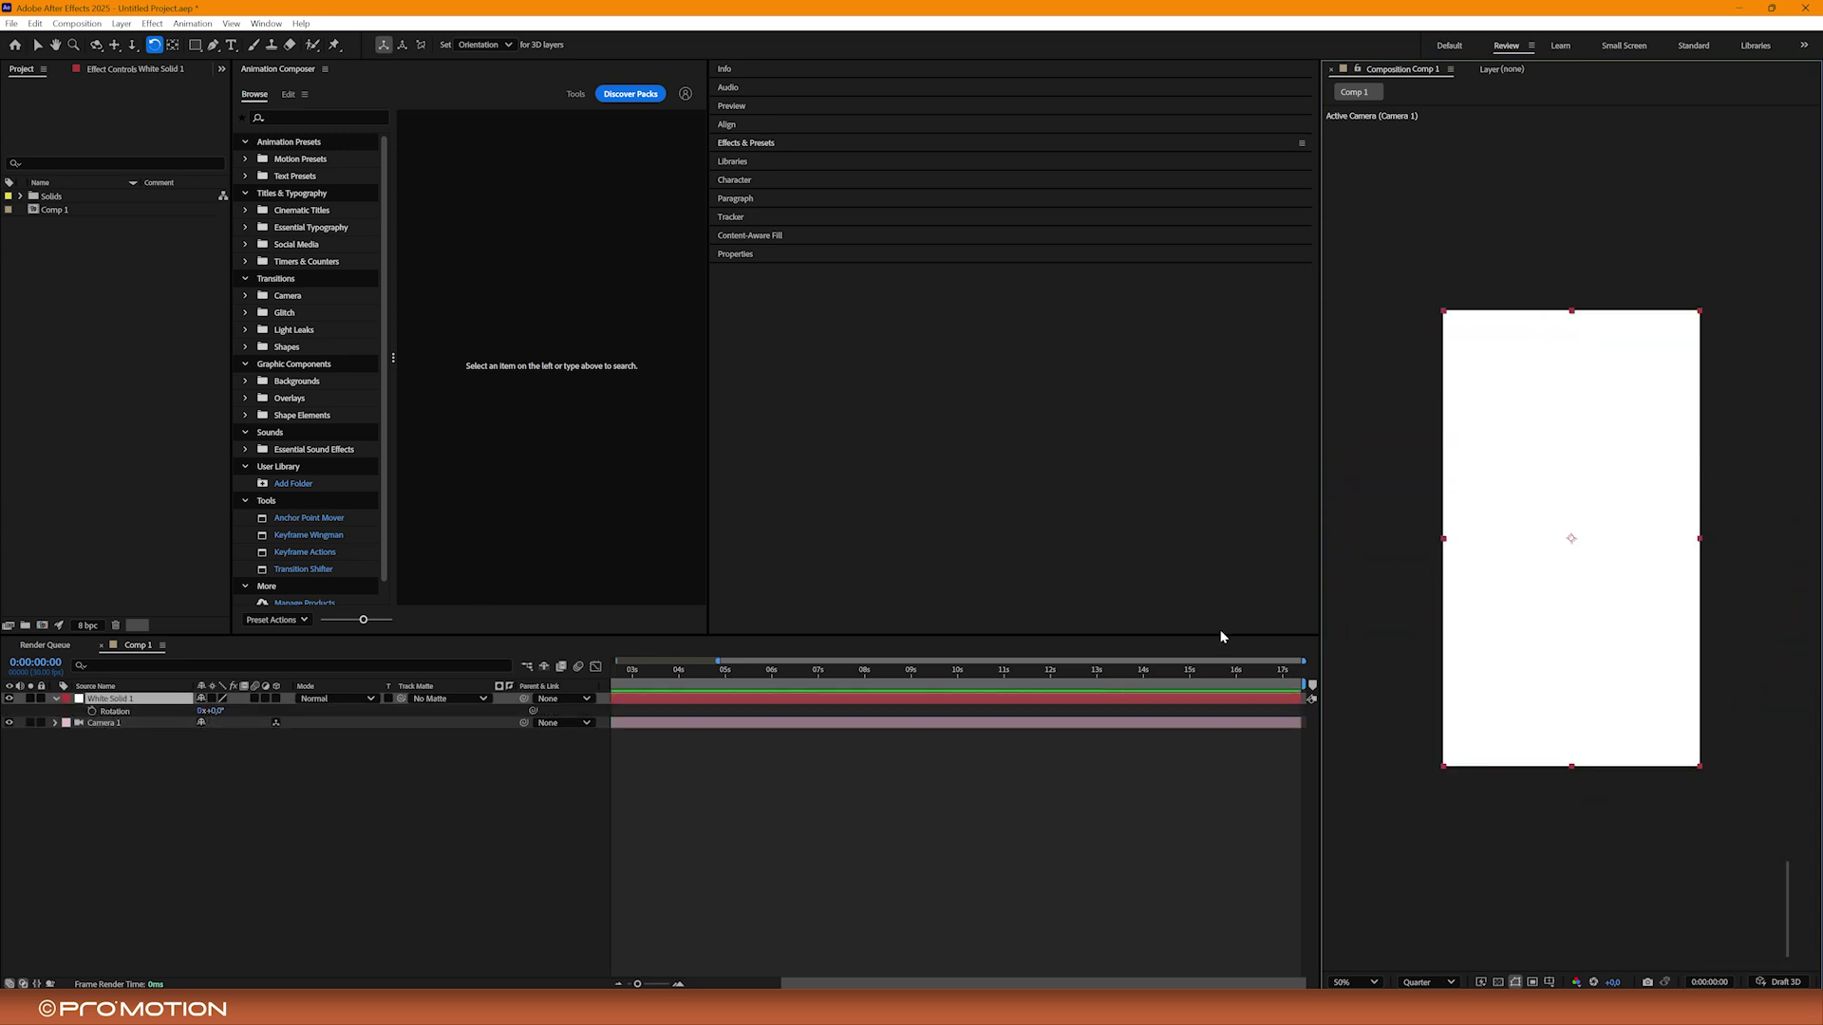
drag(1405, 569, 1453, 556)
key(ctrl+z)
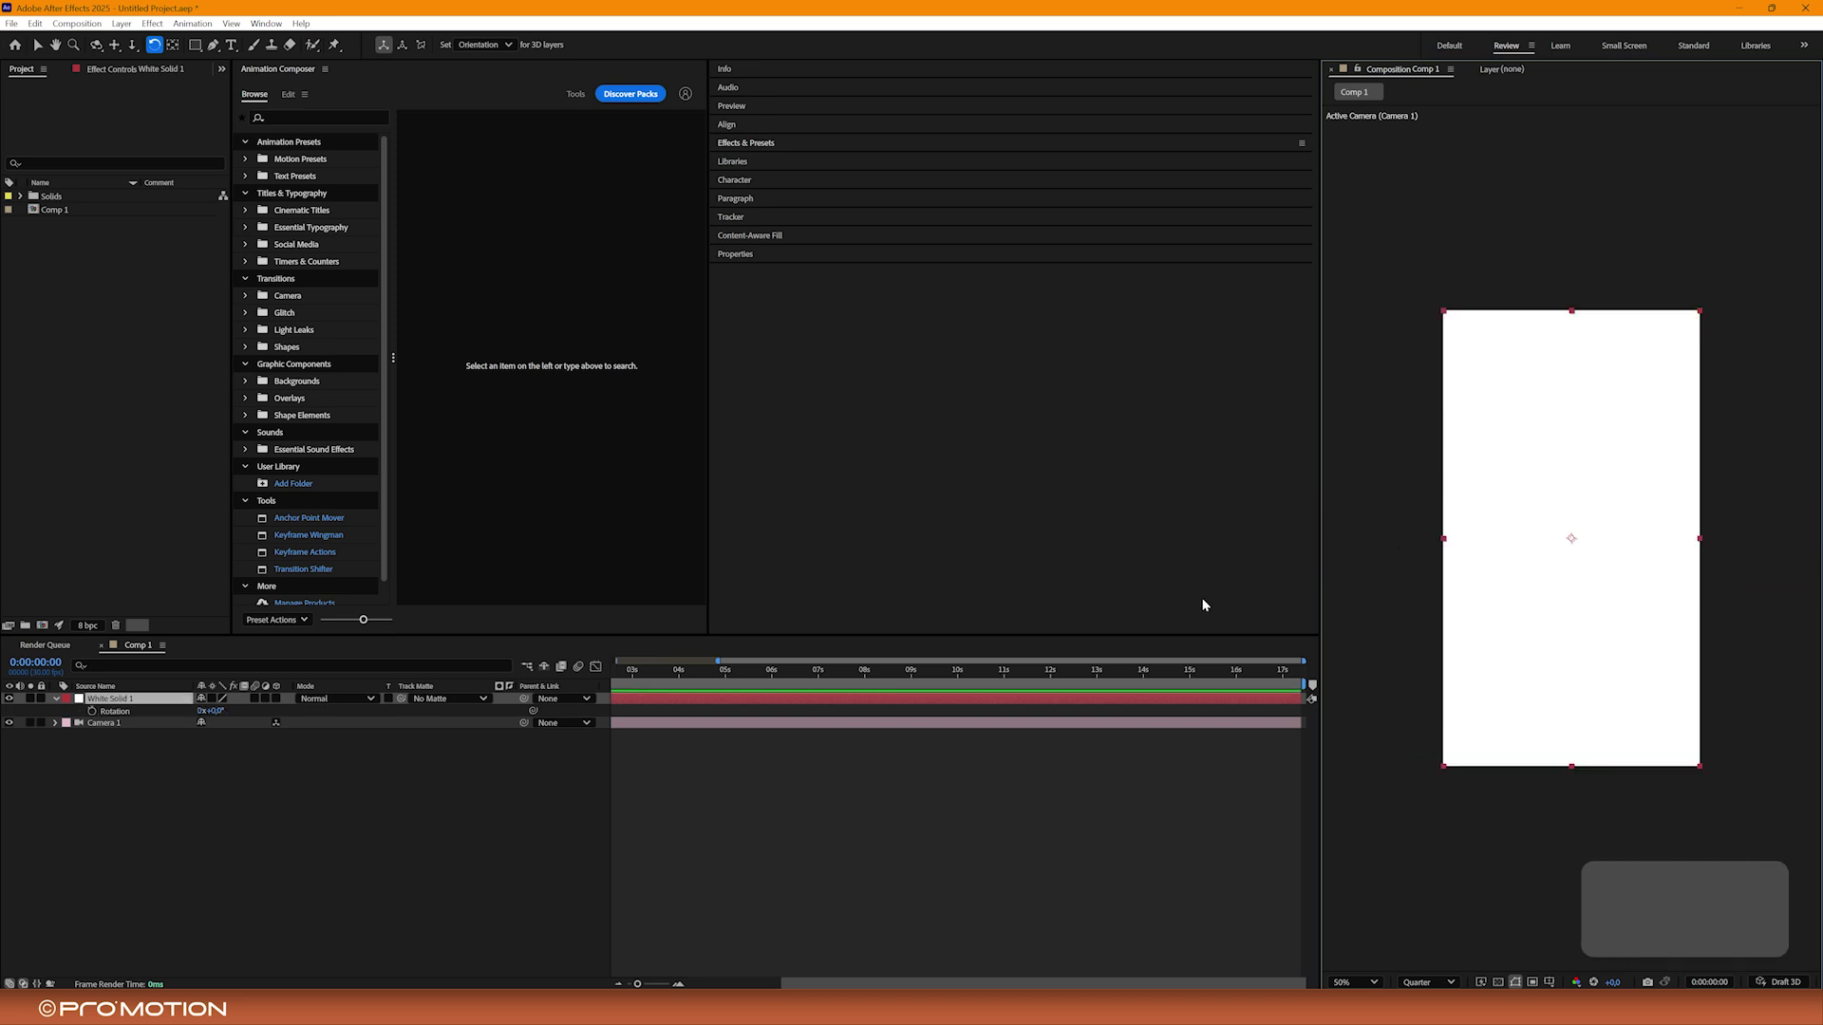
- Move the white solid's anchor point near its lower-left corner with the Pan Behind tool
click(171, 47)
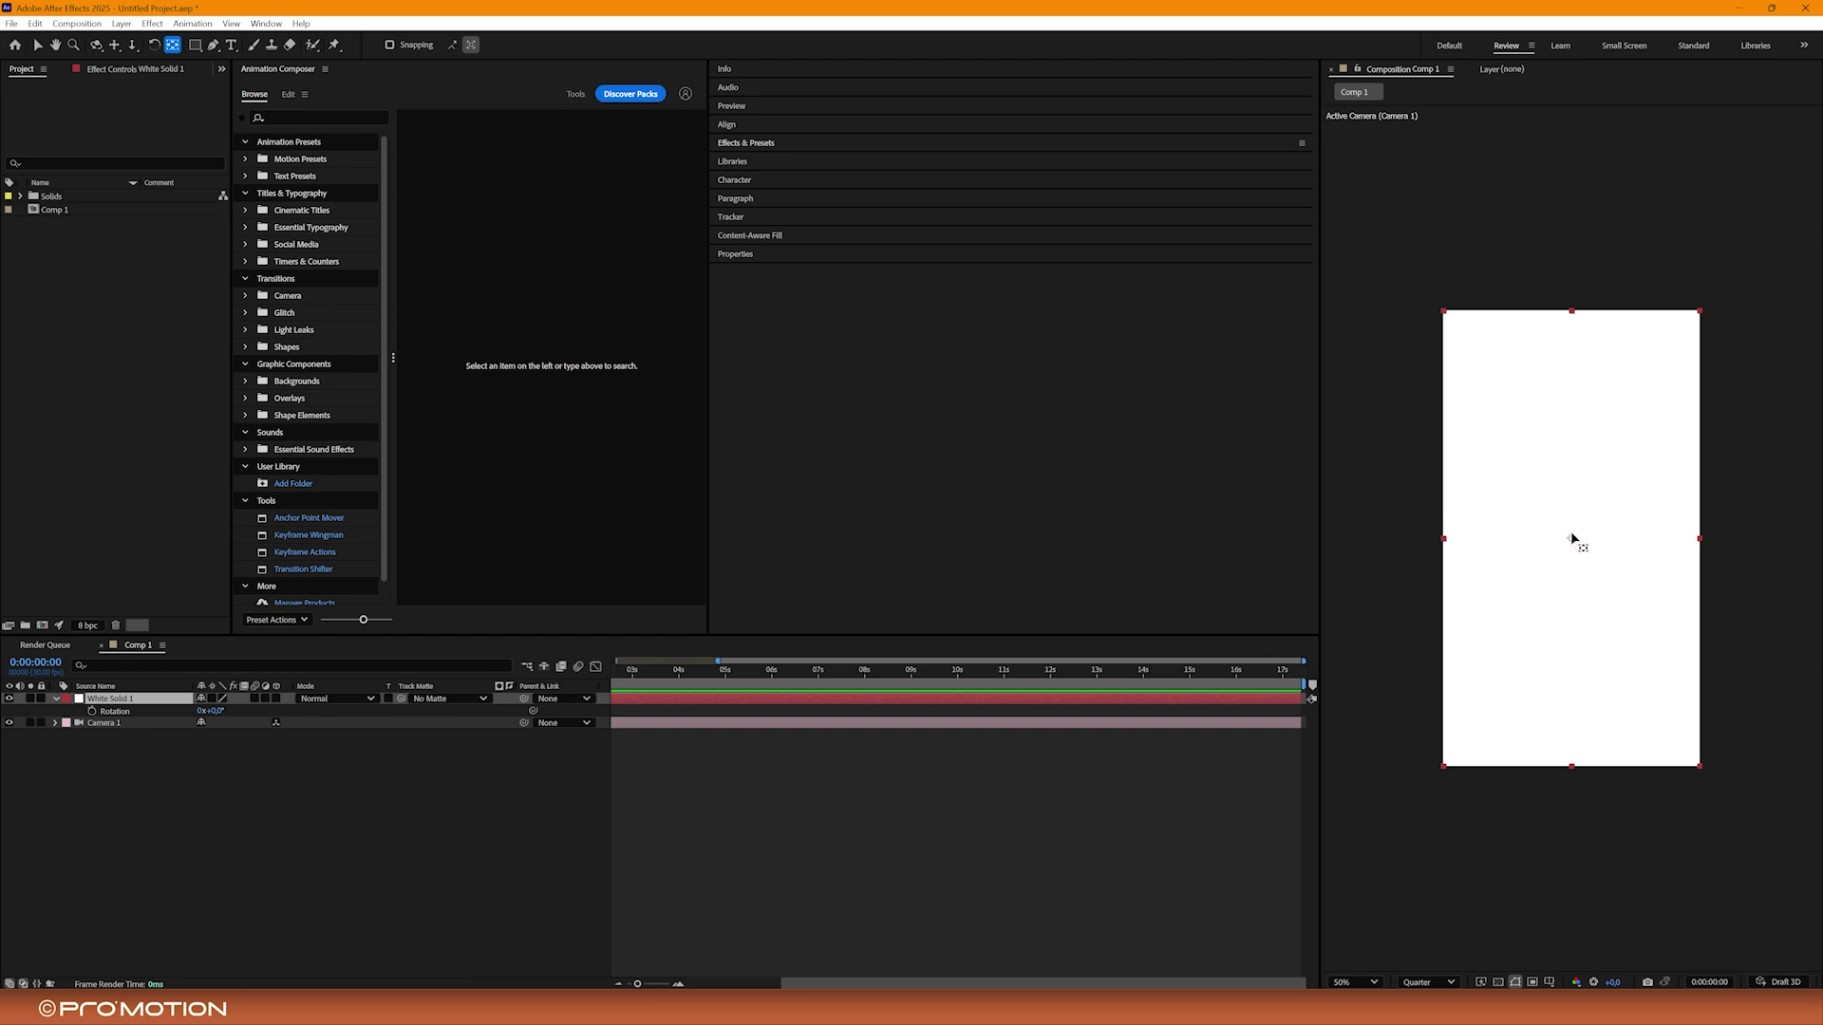
key(v)
key(y)
key(ctrl+z)
drag(1564, 578, 1486, 701)
- Try scaling and moving the white solid from its off-centre anchor point, undoing each change
key(v)
drag(1443, 539, 1444, 592)
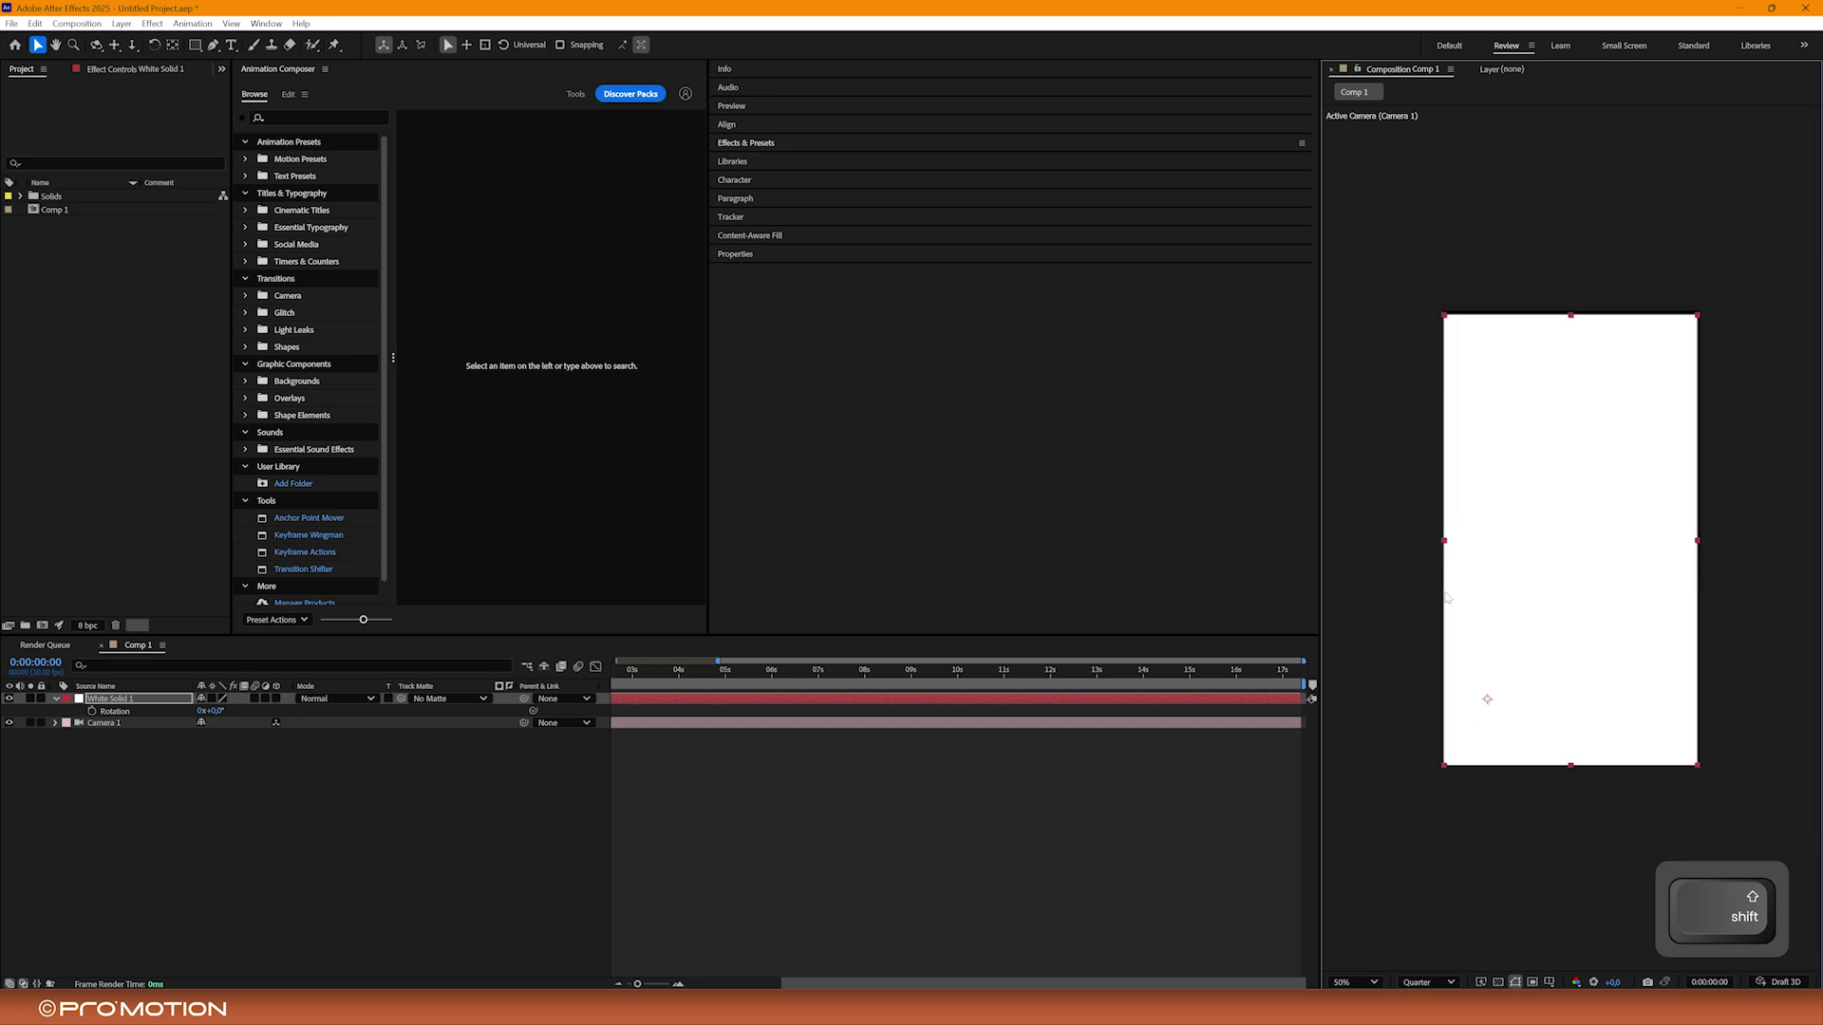
key(ctrl+z)
drag(1486, 700, 1493, 701)
key(ctrl+z)
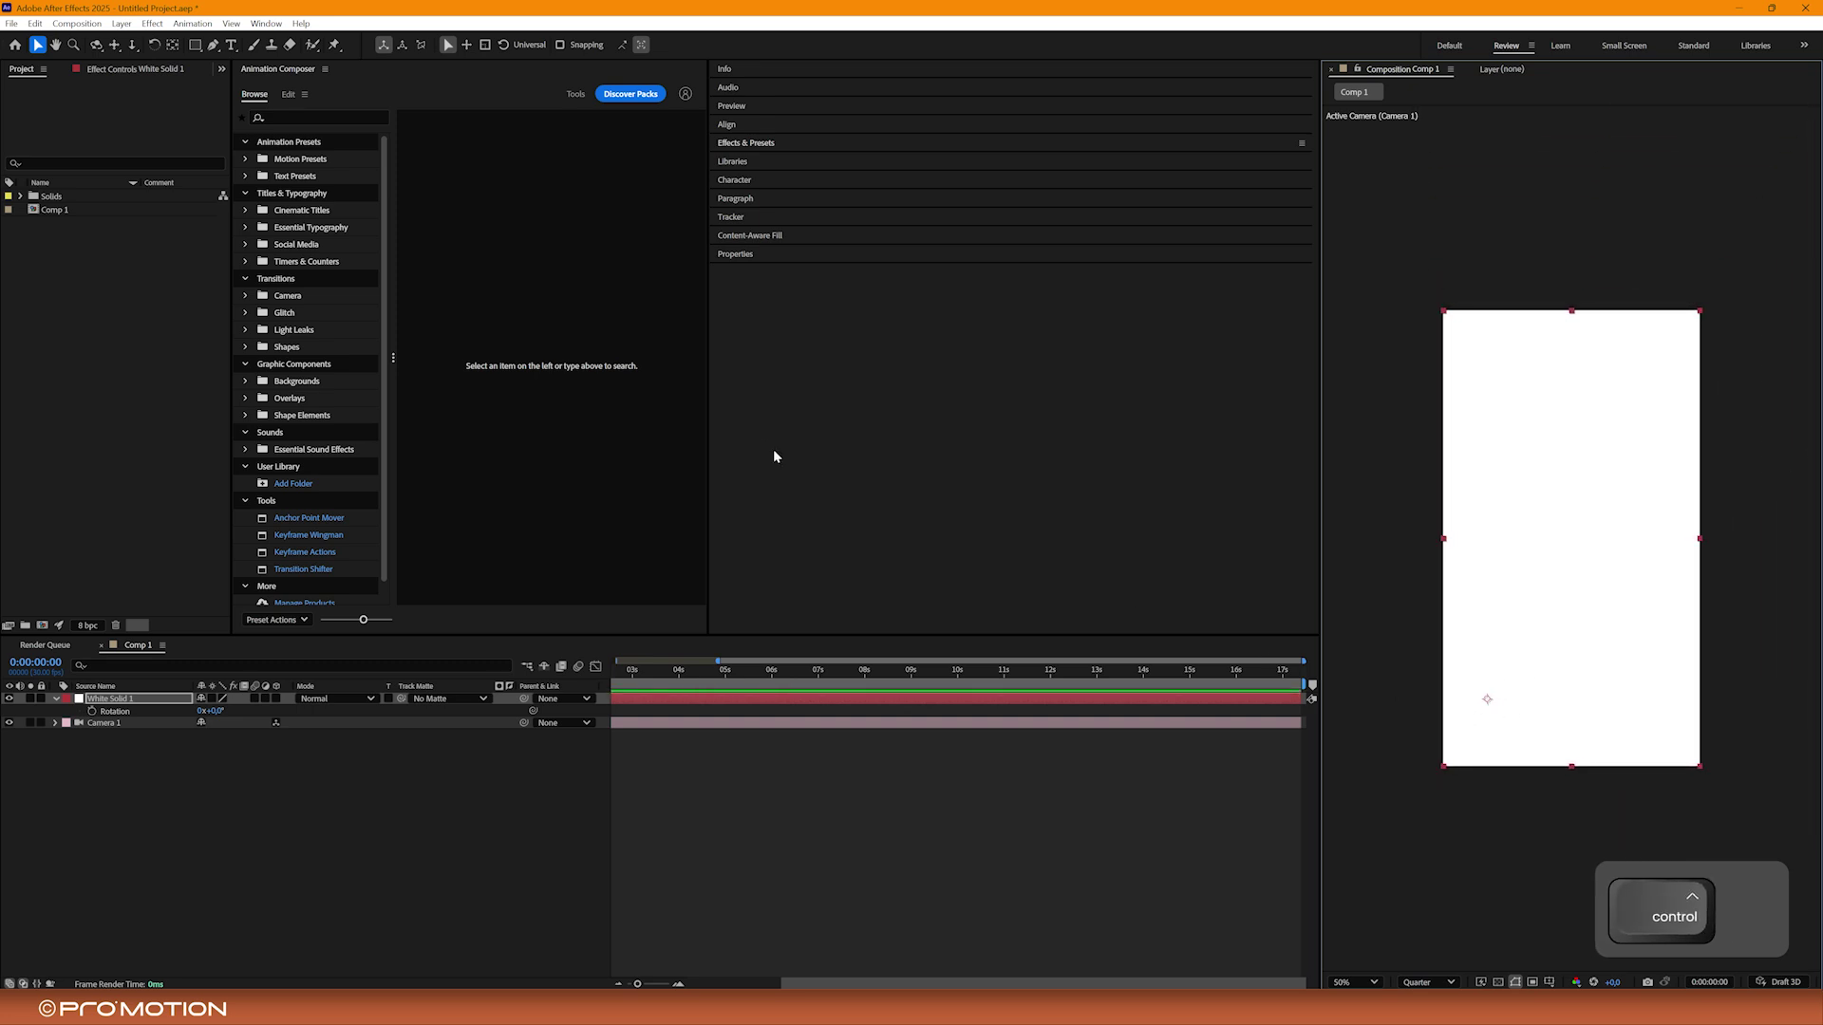
- Move the white solid's anchor point back near the middle with the Pan Behind tool and reset it to the exact centre
click(172, 46)
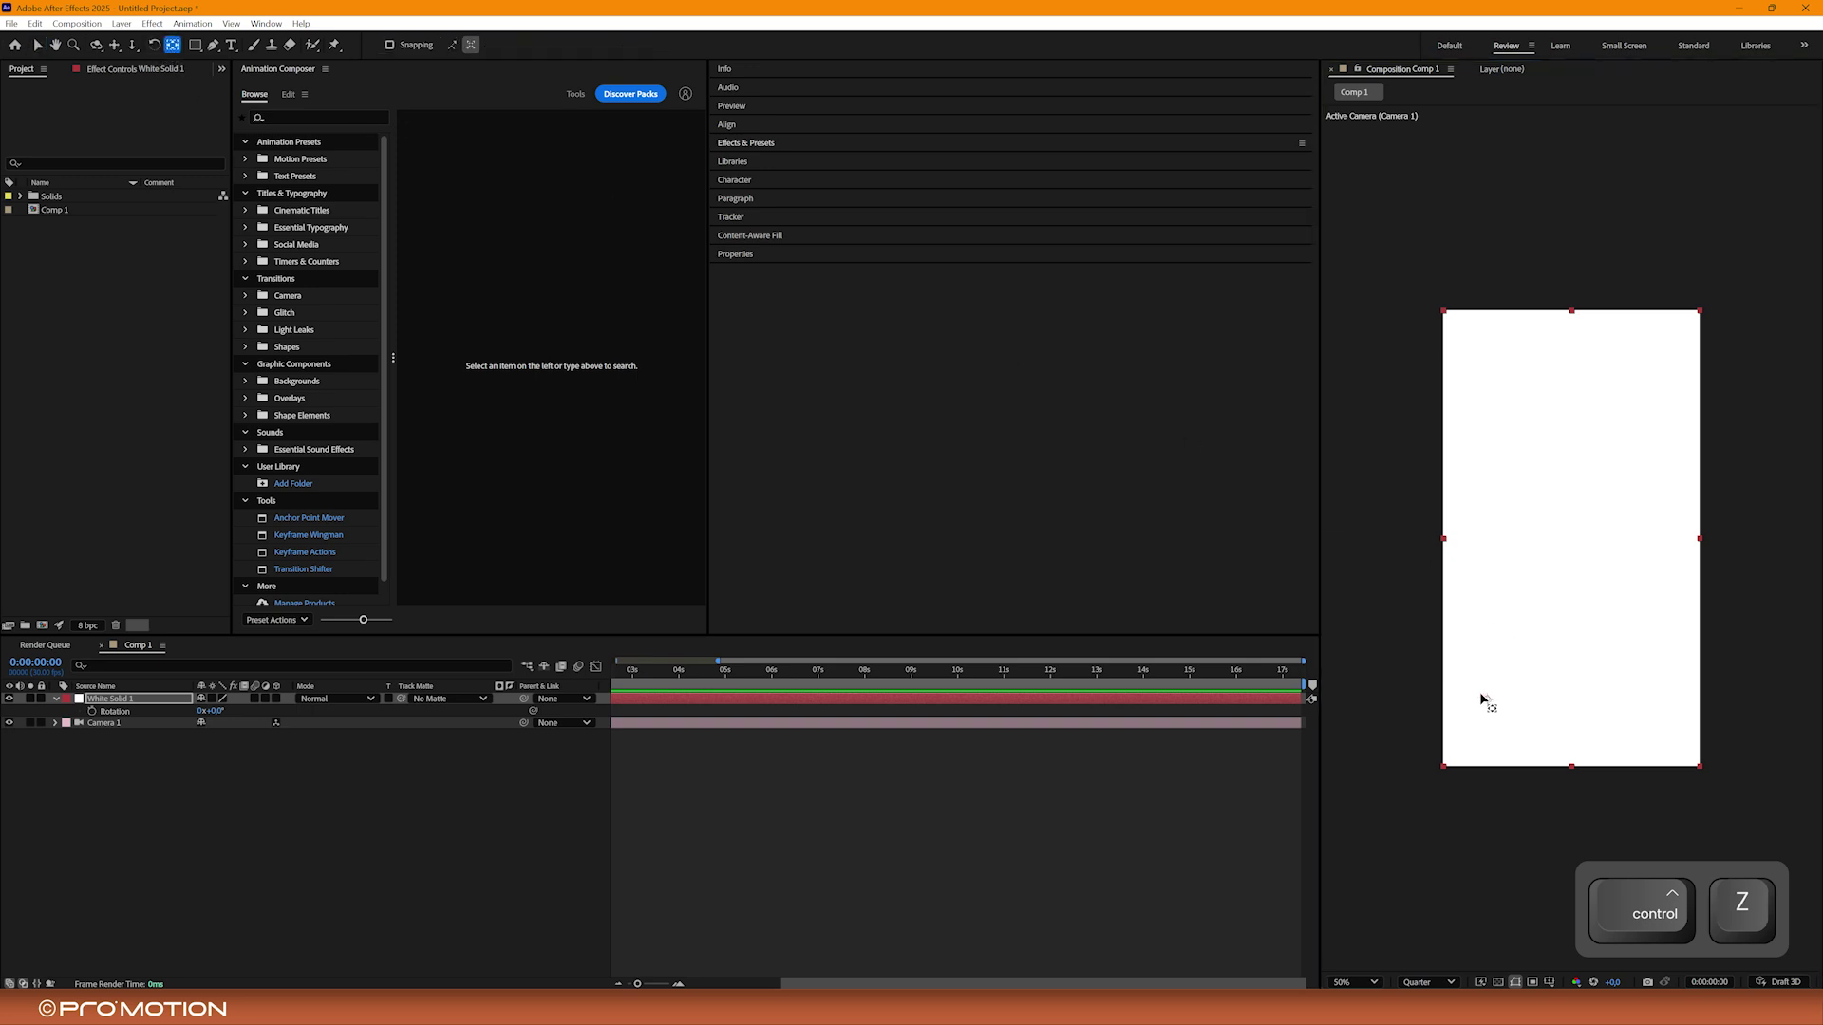
drag(1488, 700, 1558, 564)
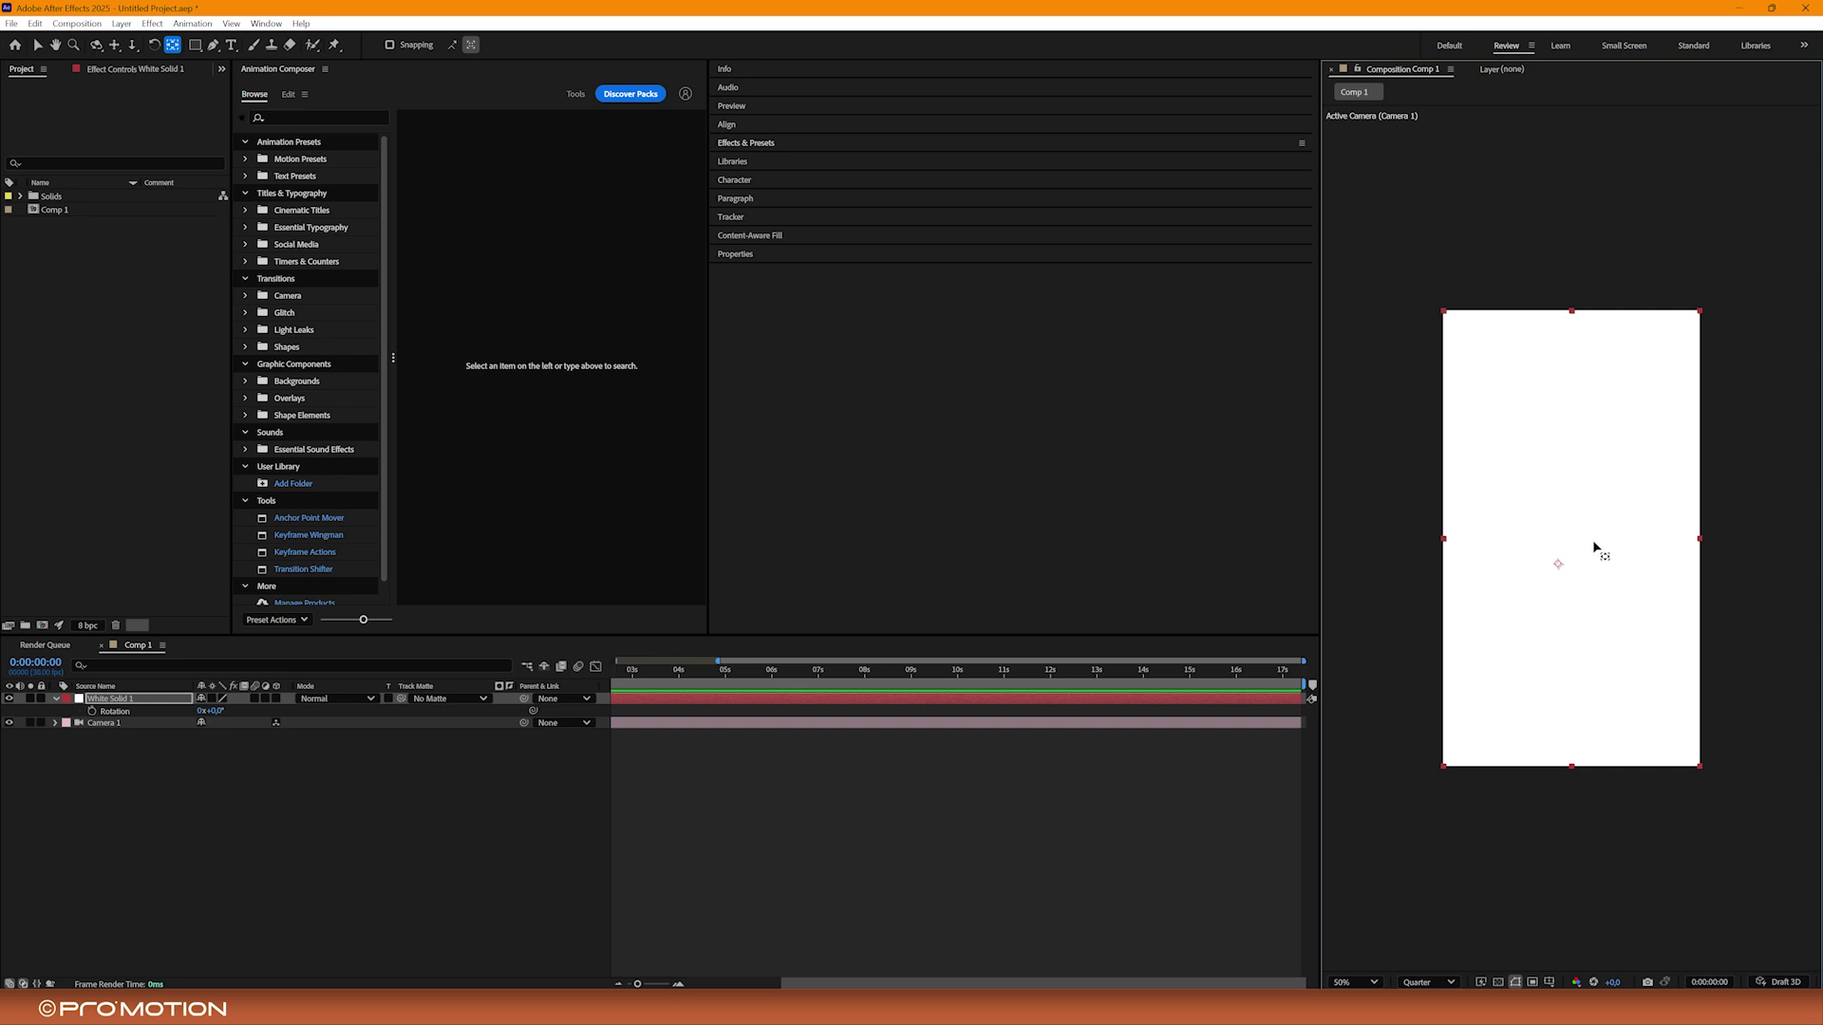
key(v)
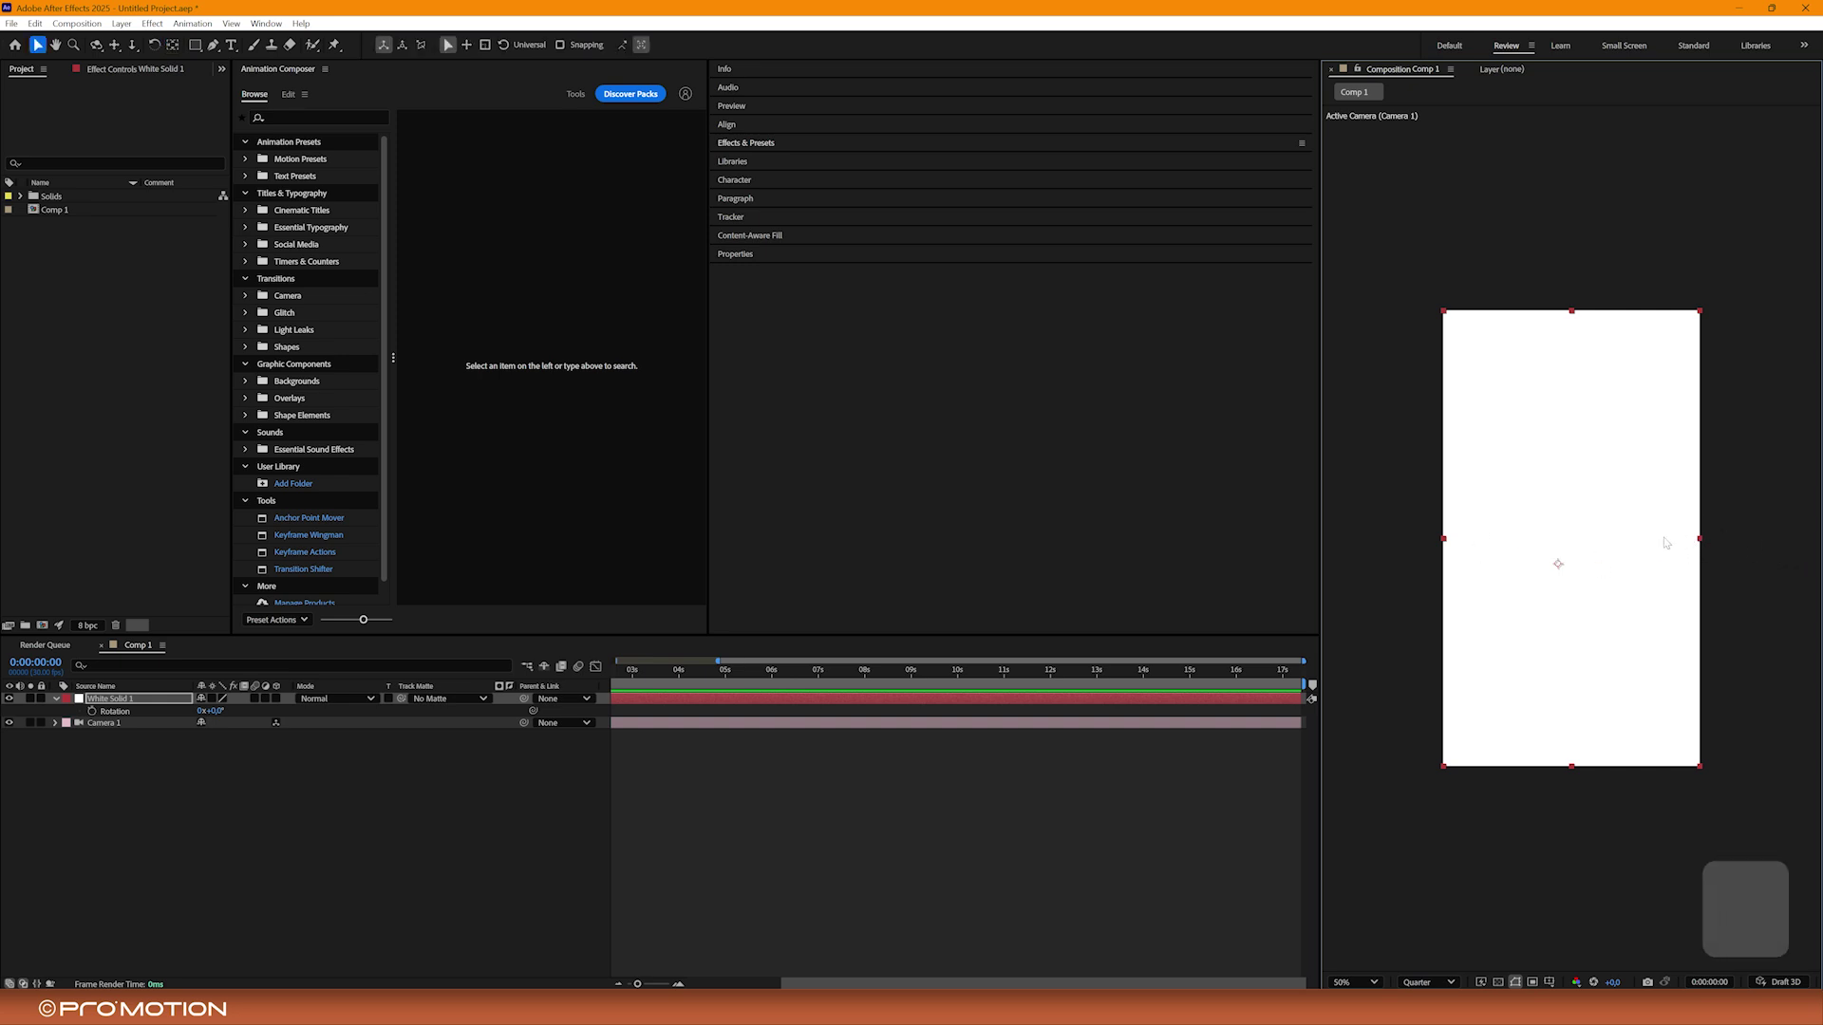
click(171, 45)
key(ctrl)
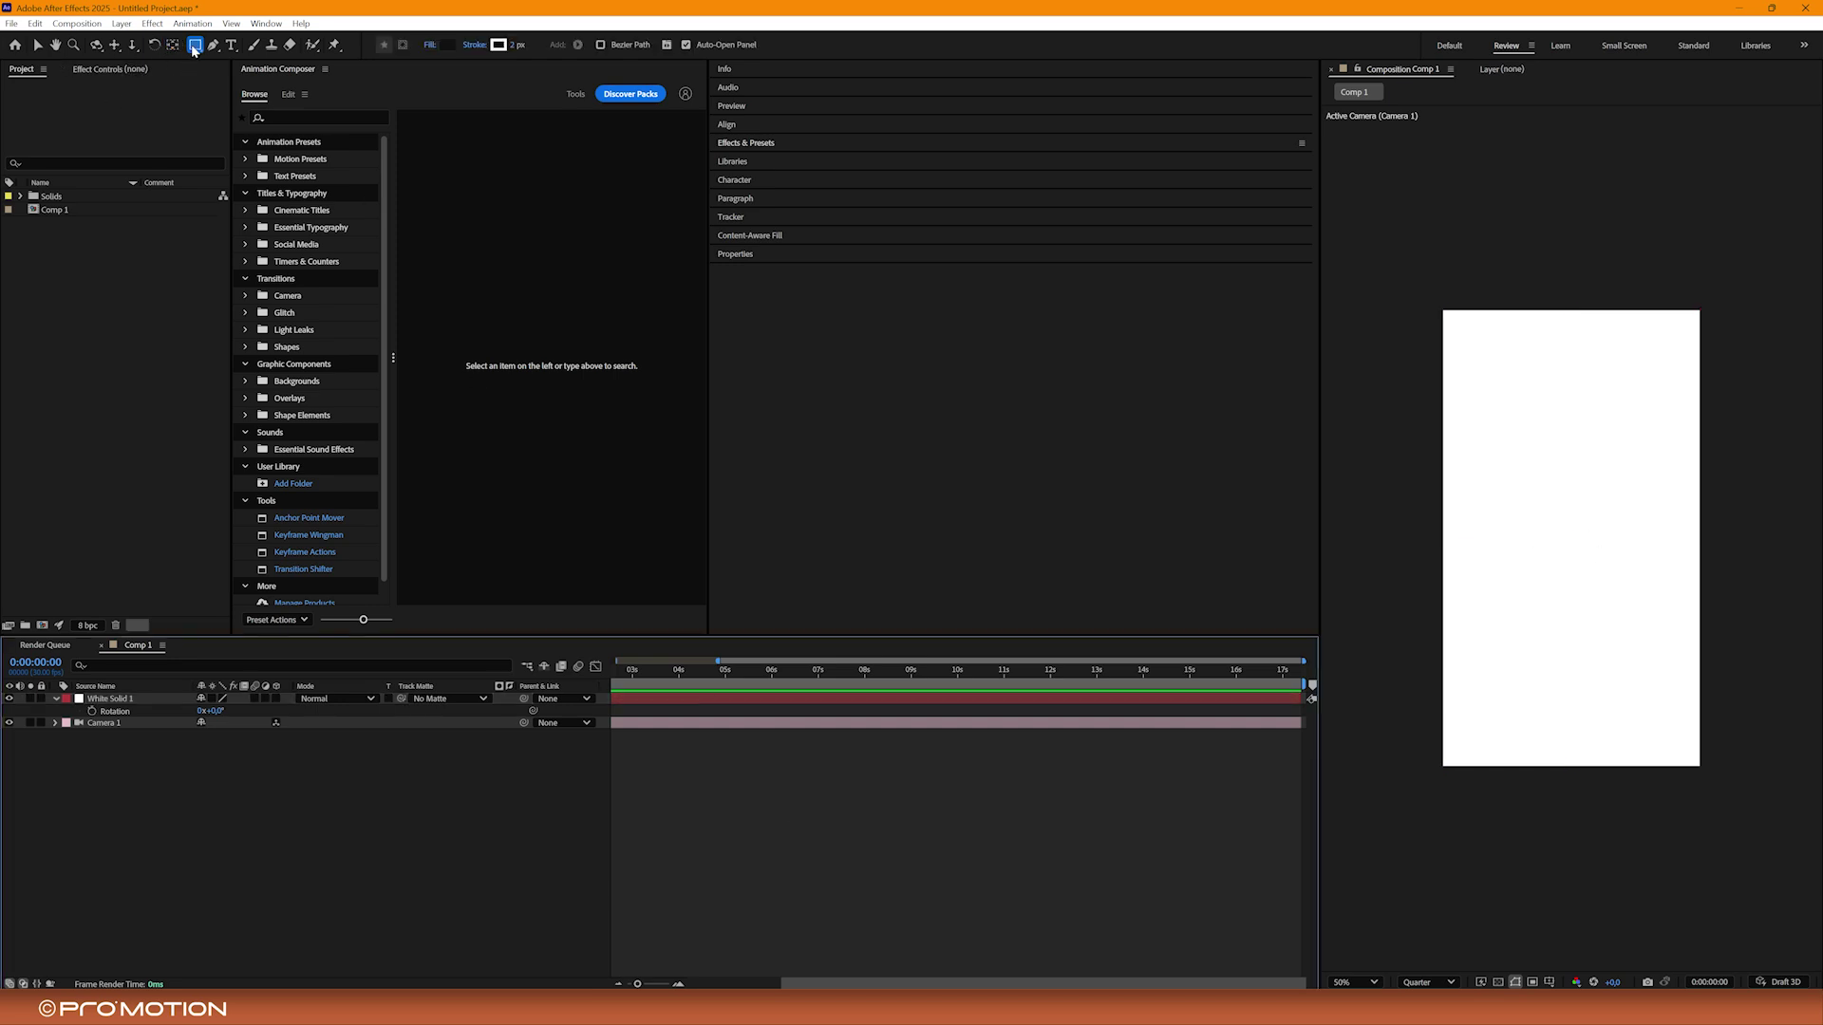
- Draw a black square in the upper half of the composition and an ellipse below it on a new shape layer
drag(1504, 391, 1611, 499)
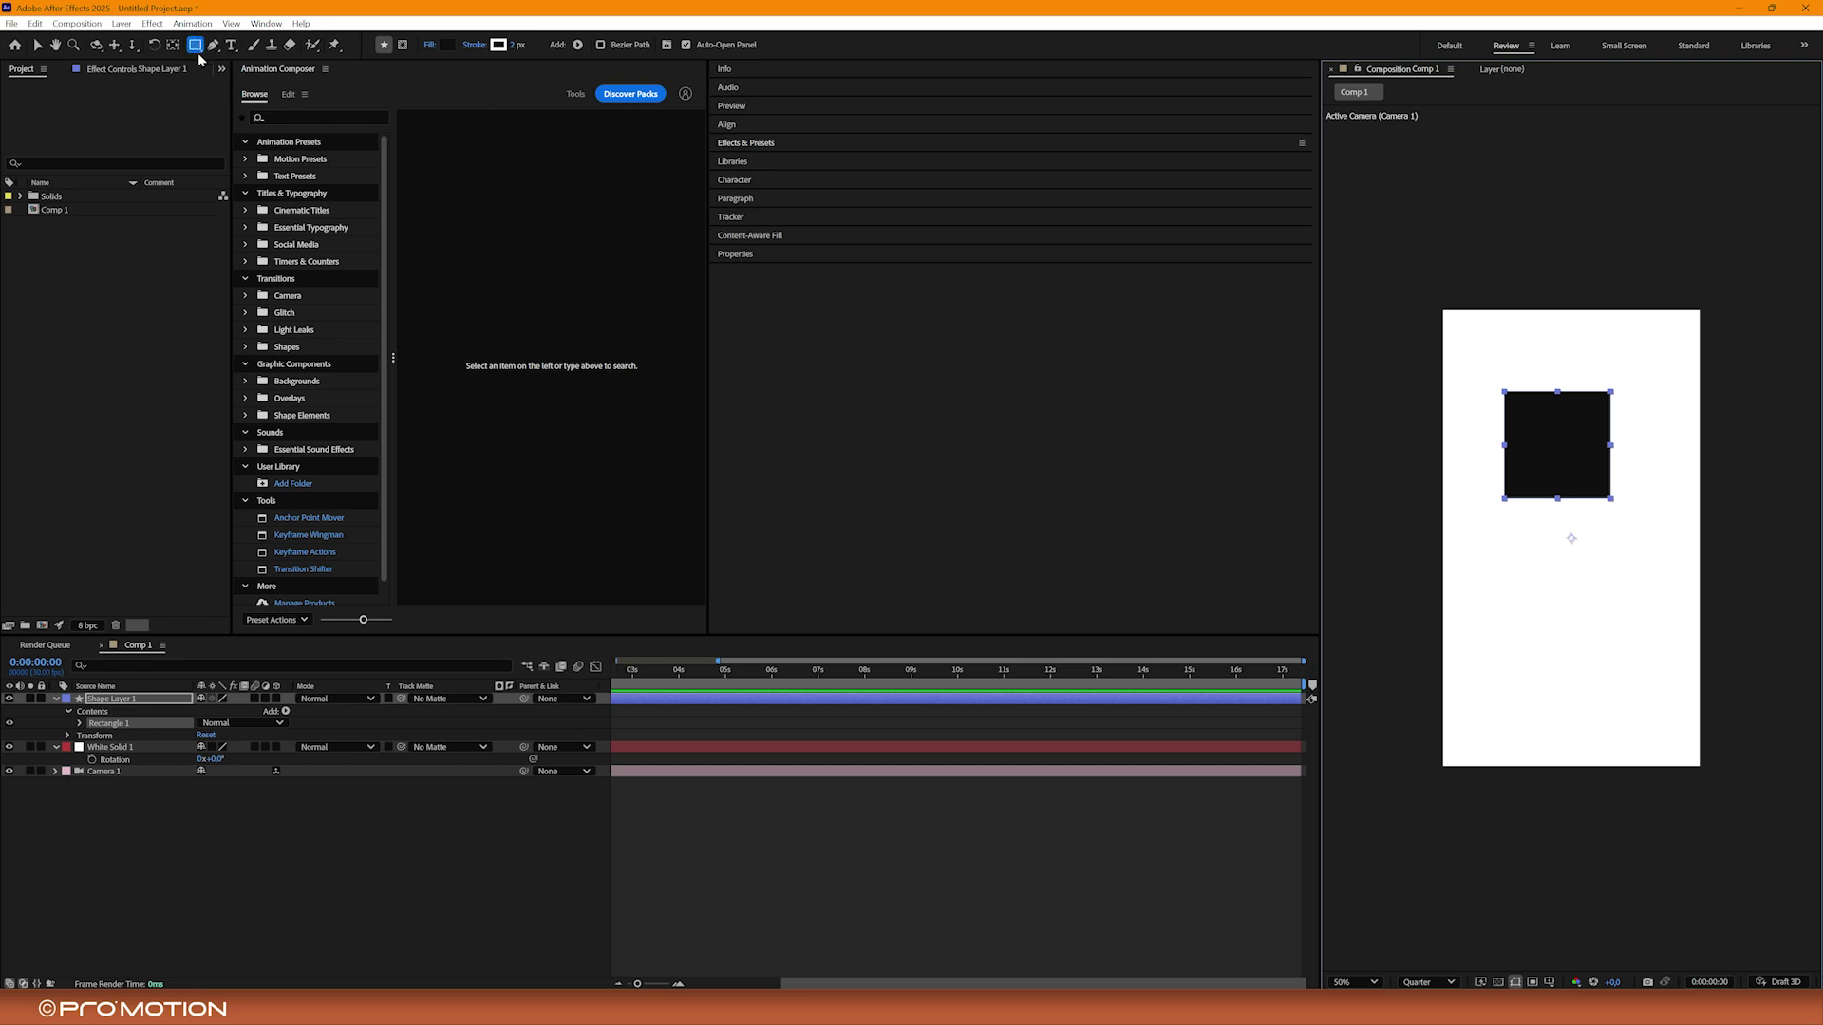
key(q)
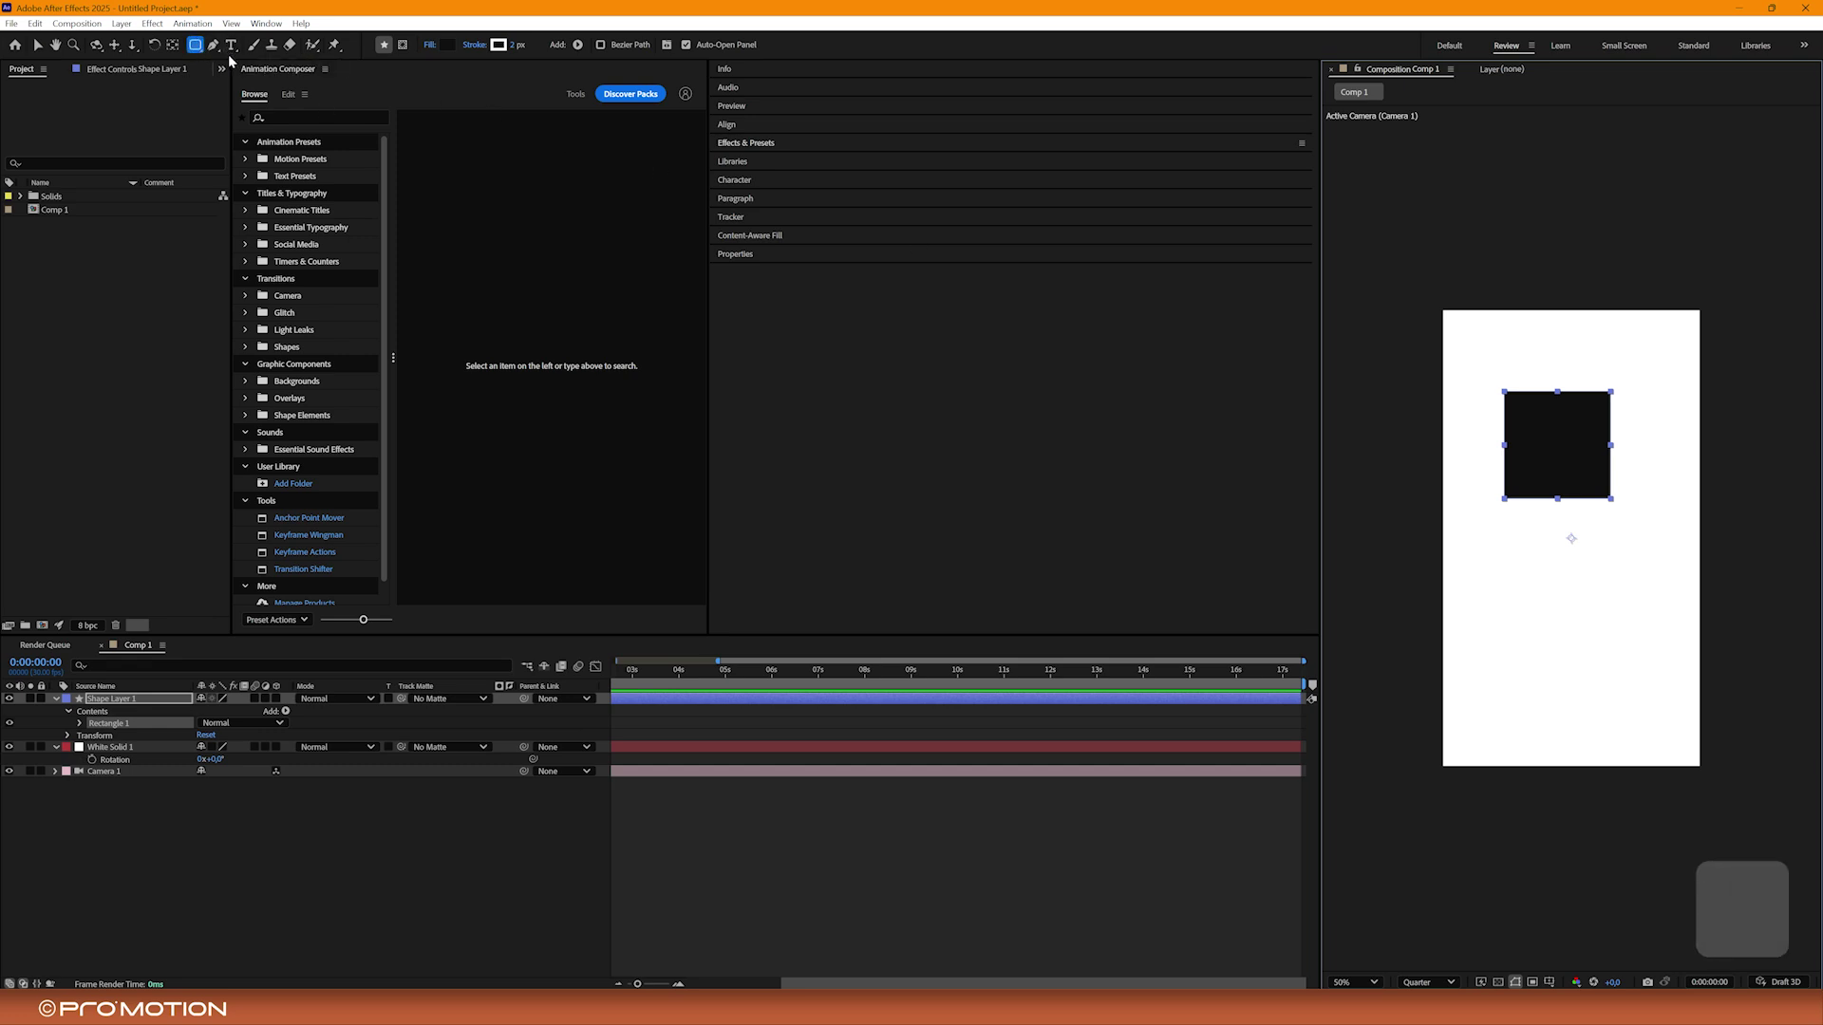
key(q)
key(q)
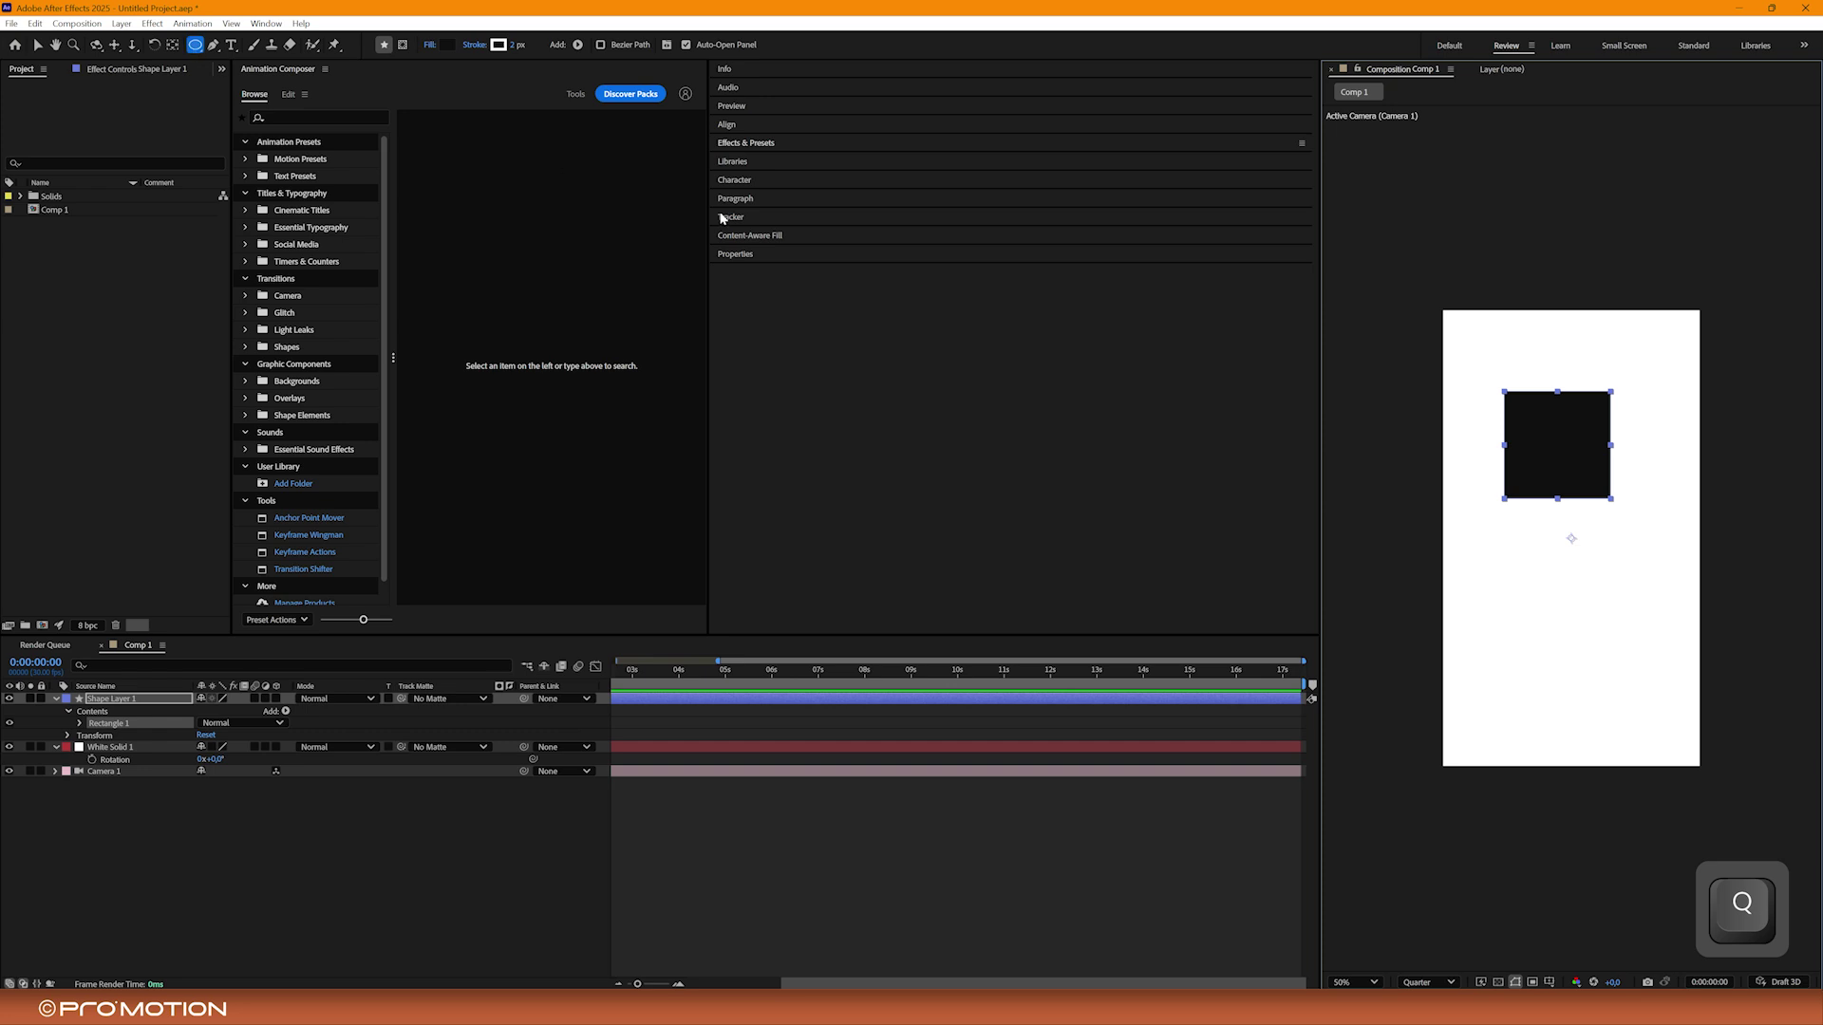
drag(1518, 566, 1612, 677)
- Add a polygon, a star, a square and a rounded rectangle to the shape layer, and delete the layer
key(q)
drag(1628, 385, 1639, 425)
key(q)
mouse_move(1596, 551)
mouse_down()
mouse_move(1568, 611)
mouse_move(1573, 597)
mouse_up()
key(q)
drag(1458, 683, 1529, 753)
key(q)
drag(1590, 690, 1653, 760)
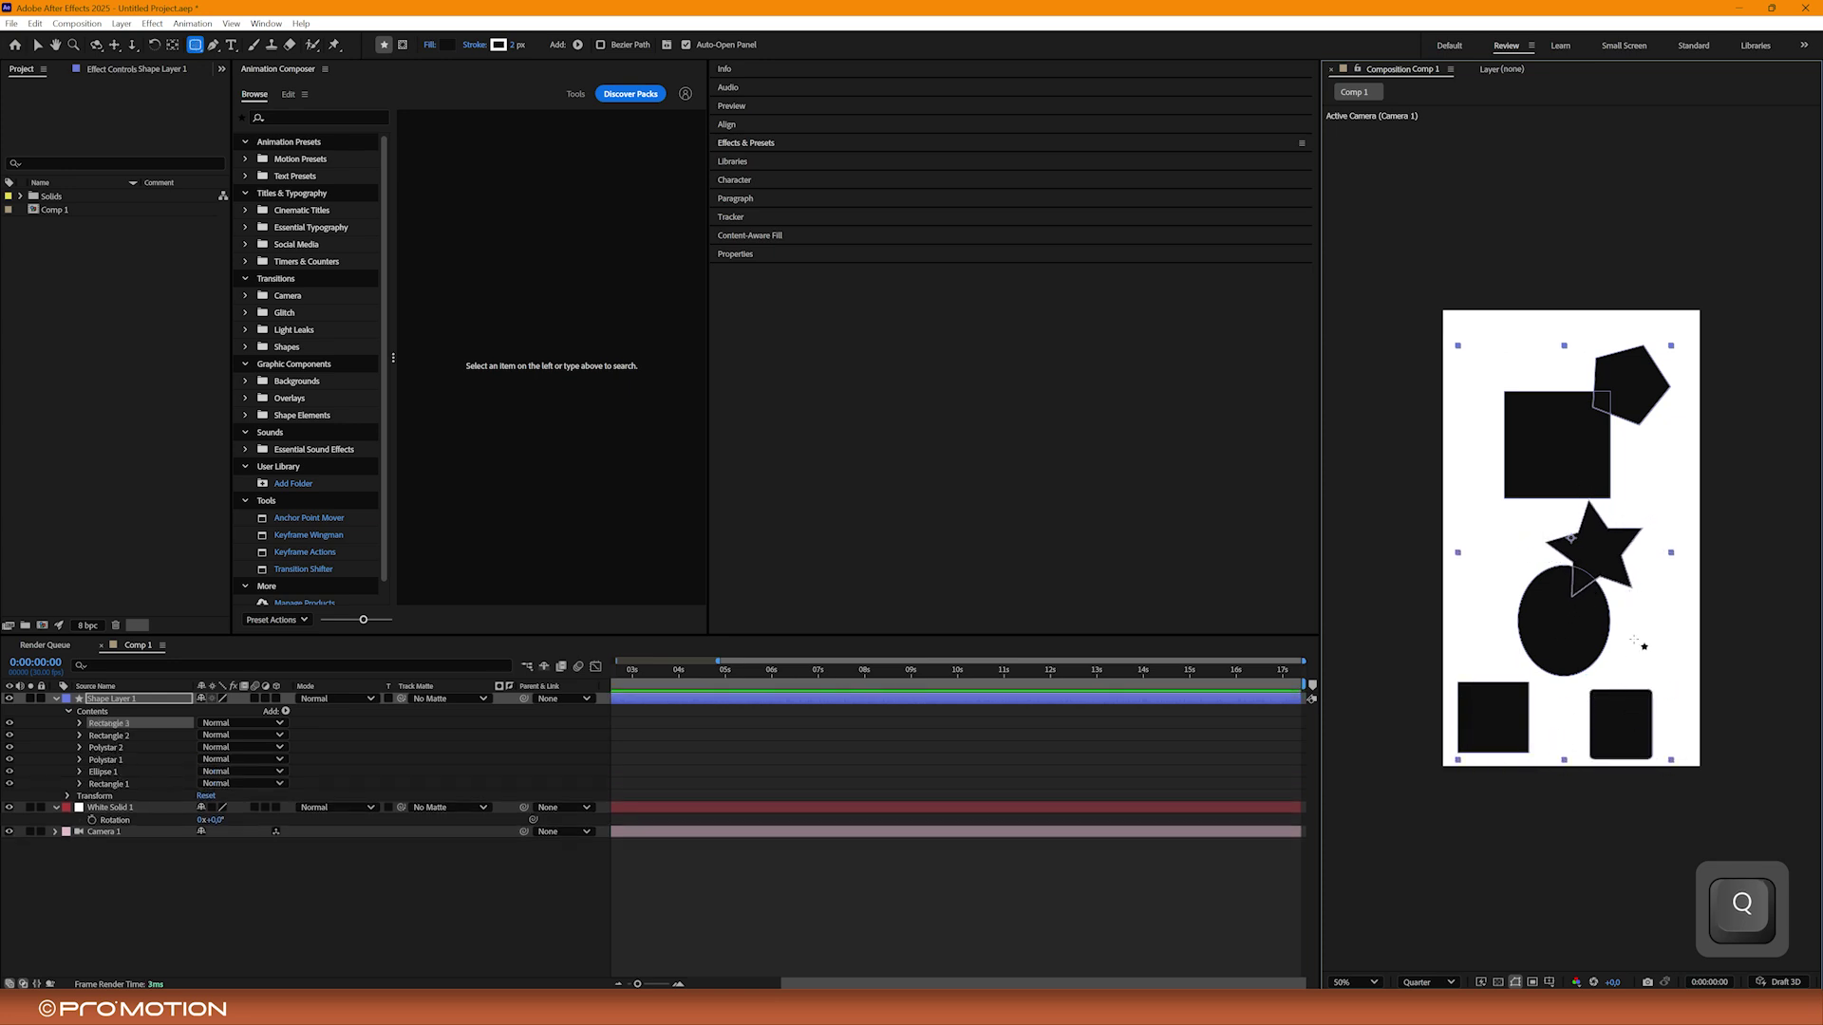
key(Delete)
- Draw a closed, curved black shape in the upper half of the composition with the Pen tool, and delete its shape layer
click(214, 44)
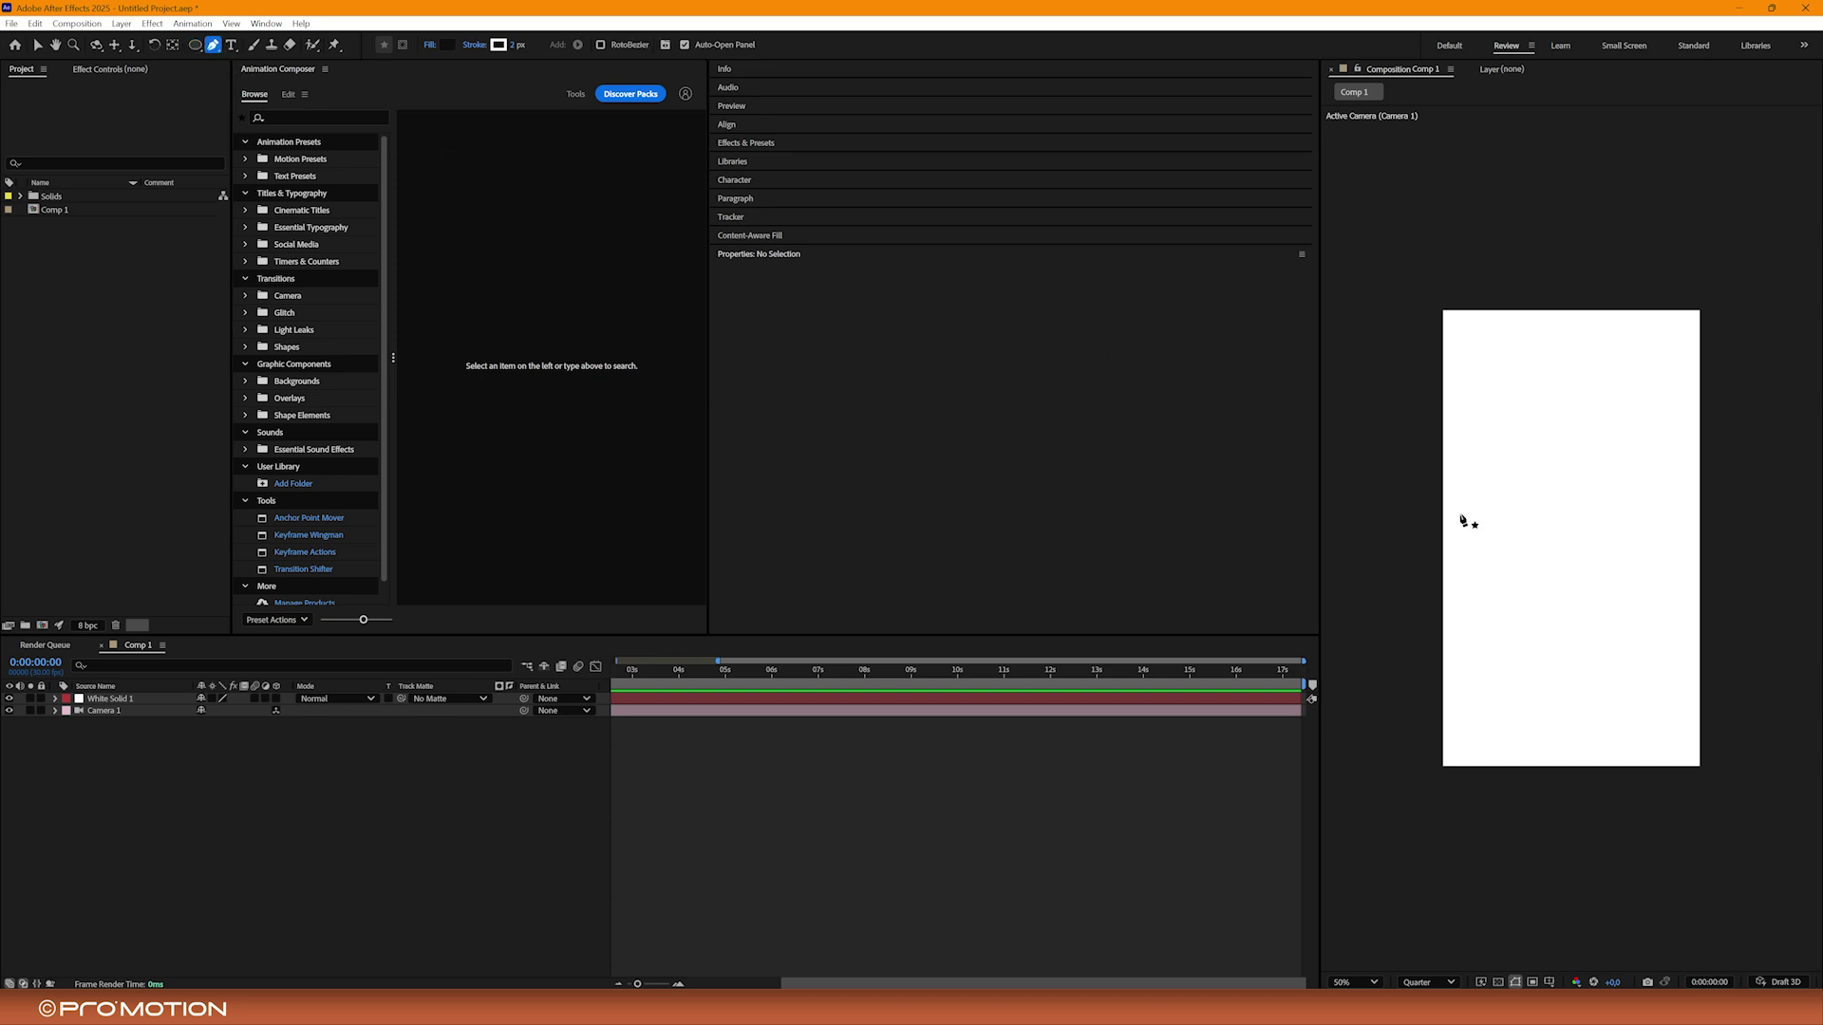
drag(1524, 440, 1538, 431)
drag(1641, 455, 1653, 463)
drag(1649, 499, 1636, 523)
drag(1578, 535, 1510, 491)
drag(1508, 471, 1511, 465)
click(1523, 440)
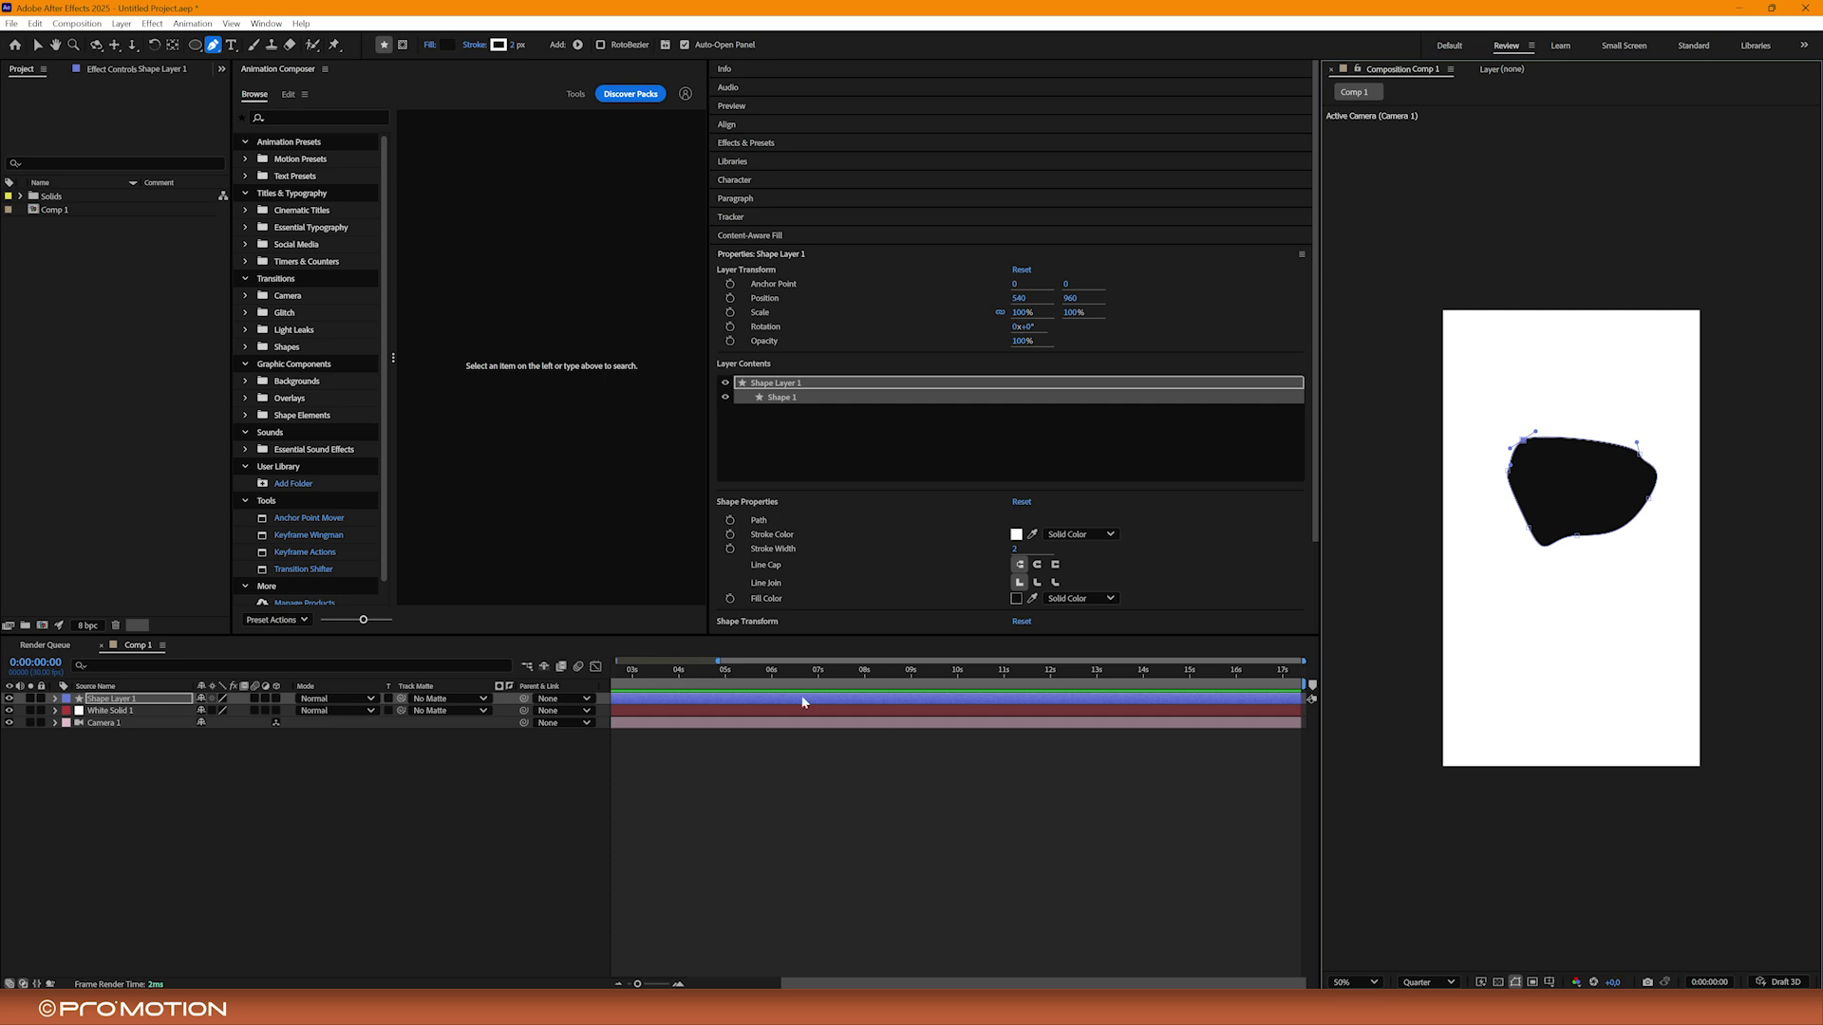
key(Delete)
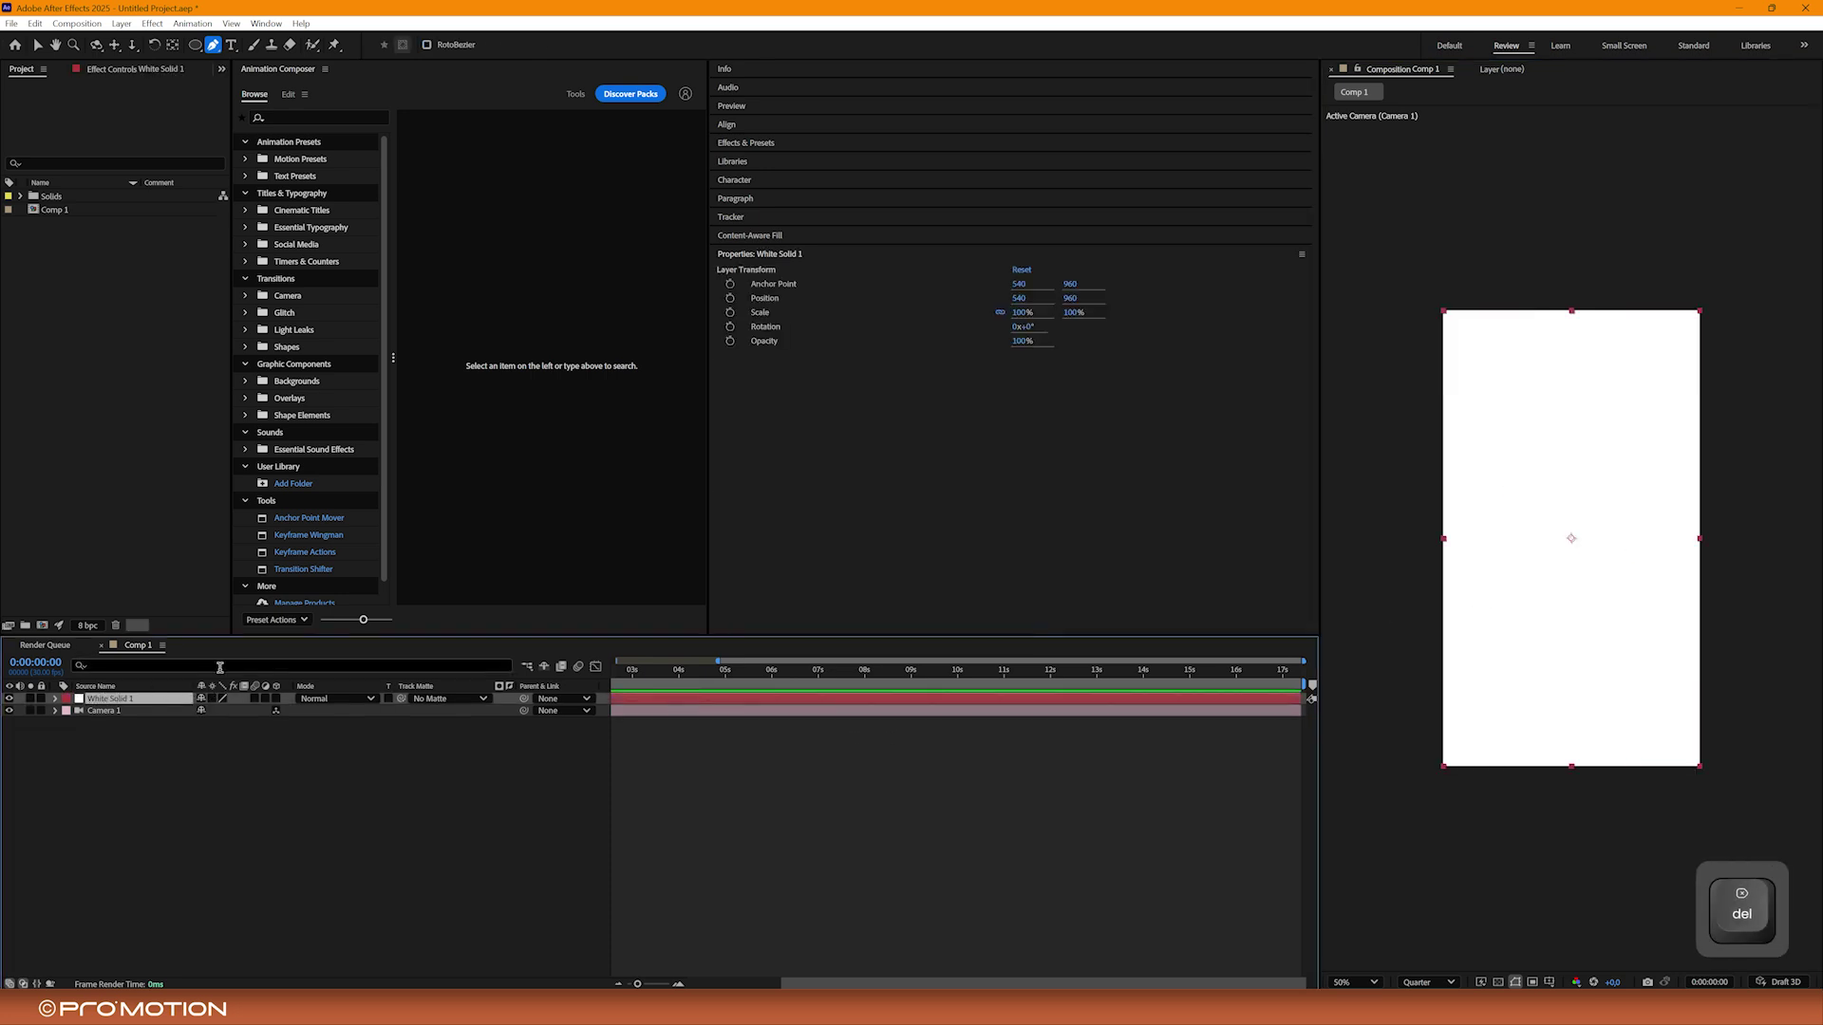
- Draw a closed, curved mask on the white solid with the Pen tool, and delete the solid layer
drag(1506, 434, 1519, 425)
drag(1547, 423, 1567, 428)
drag(1611, 445, 1624, 457)
drag(1618, 474, 1590, 515)
drag(1569, 523, 1494, 531)
drag(1472, 523, 1466, 513)
click(1493, 443)
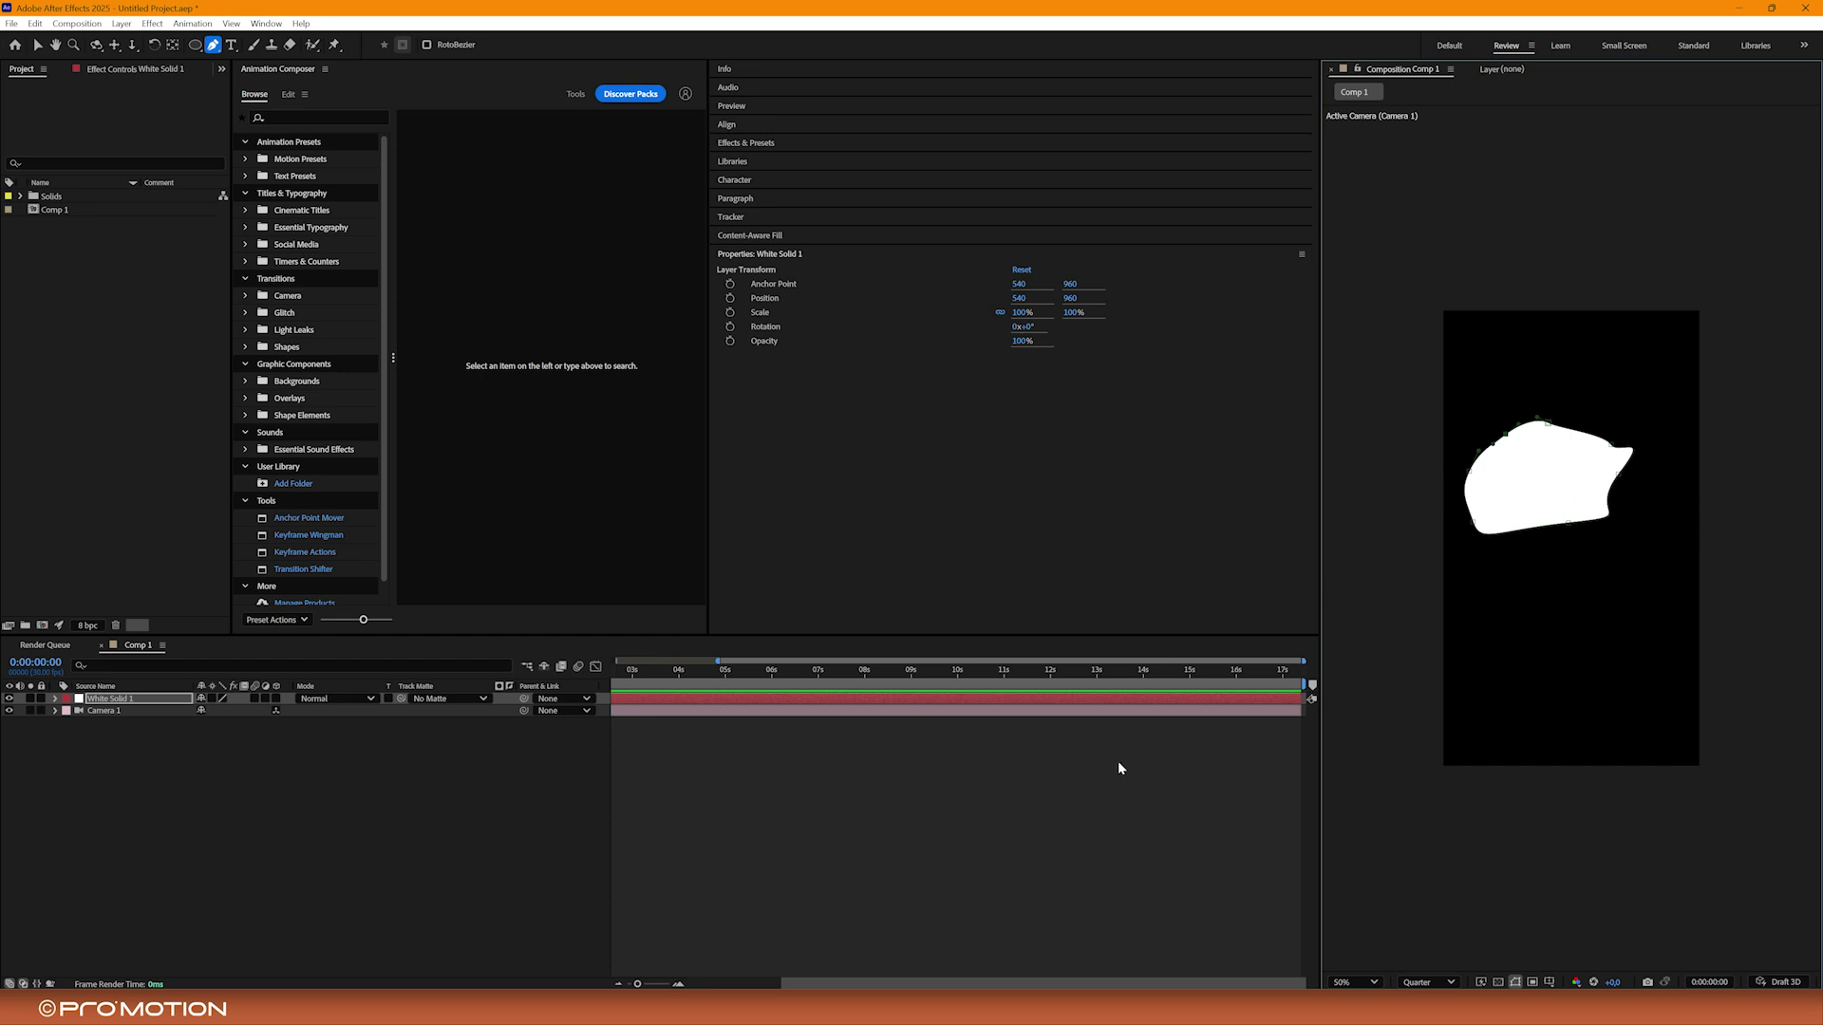
click(765, 699)
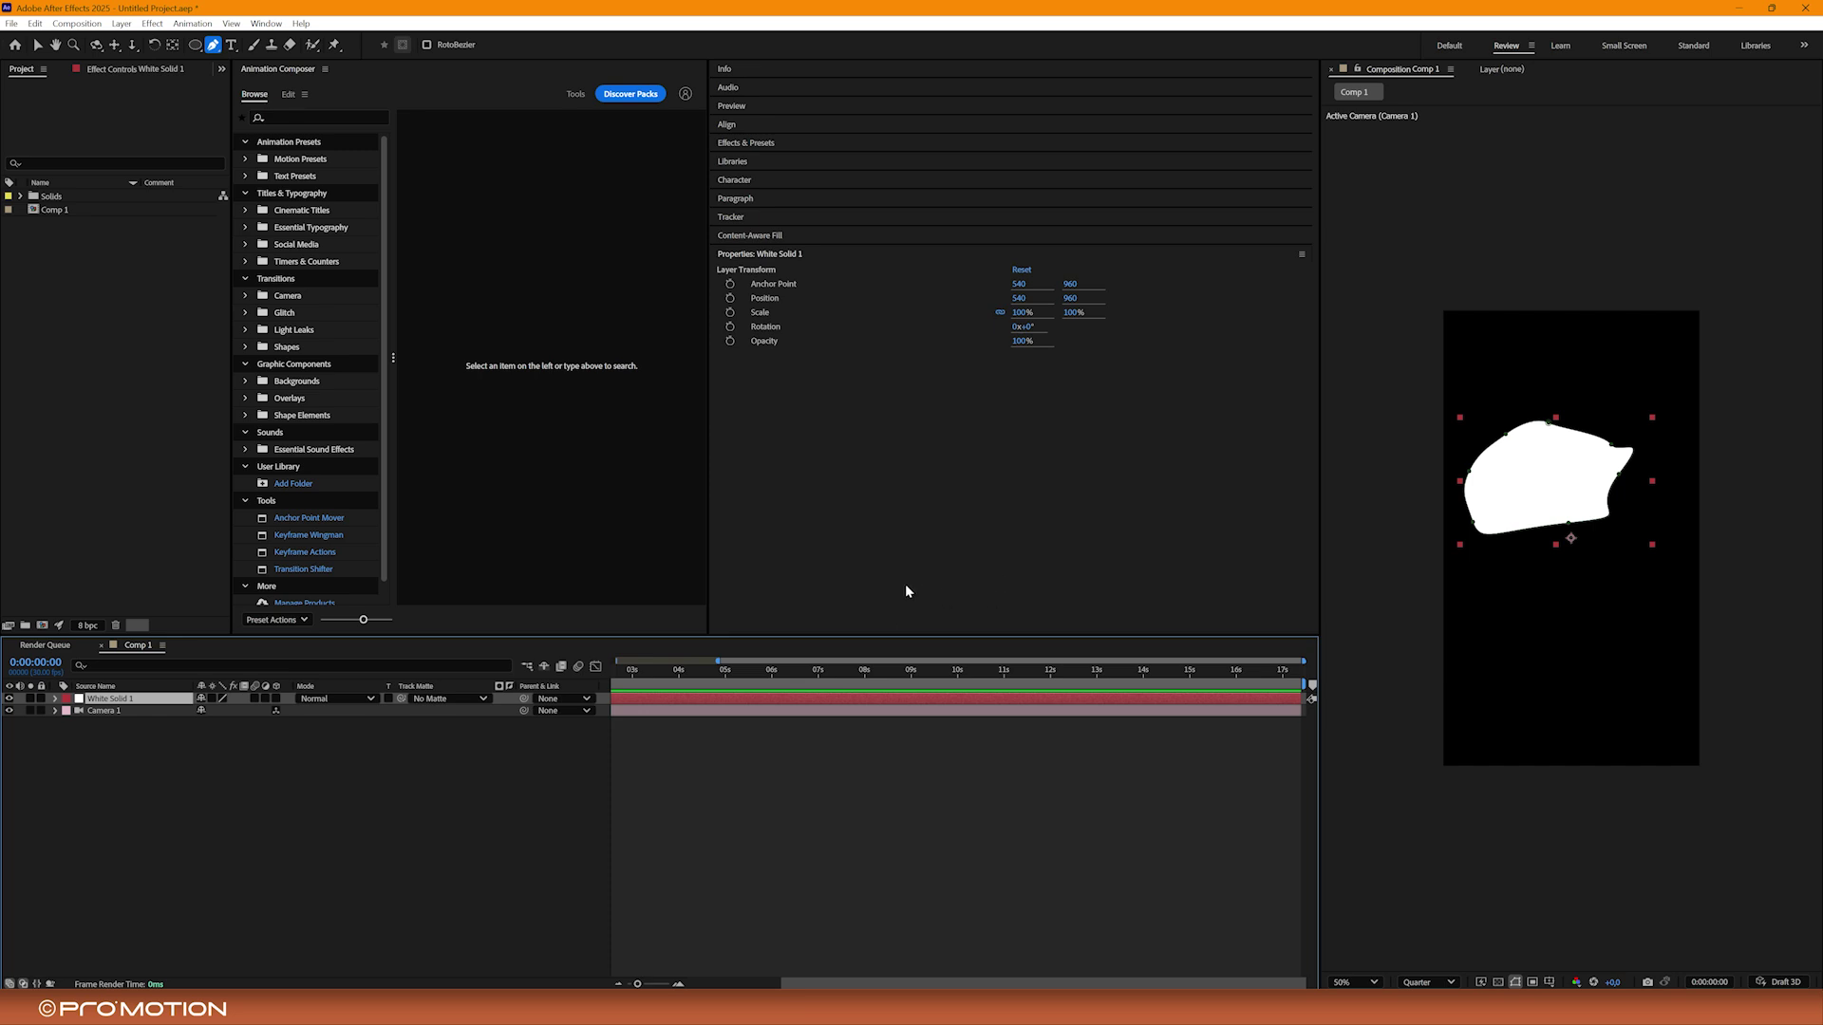
key(Delete)
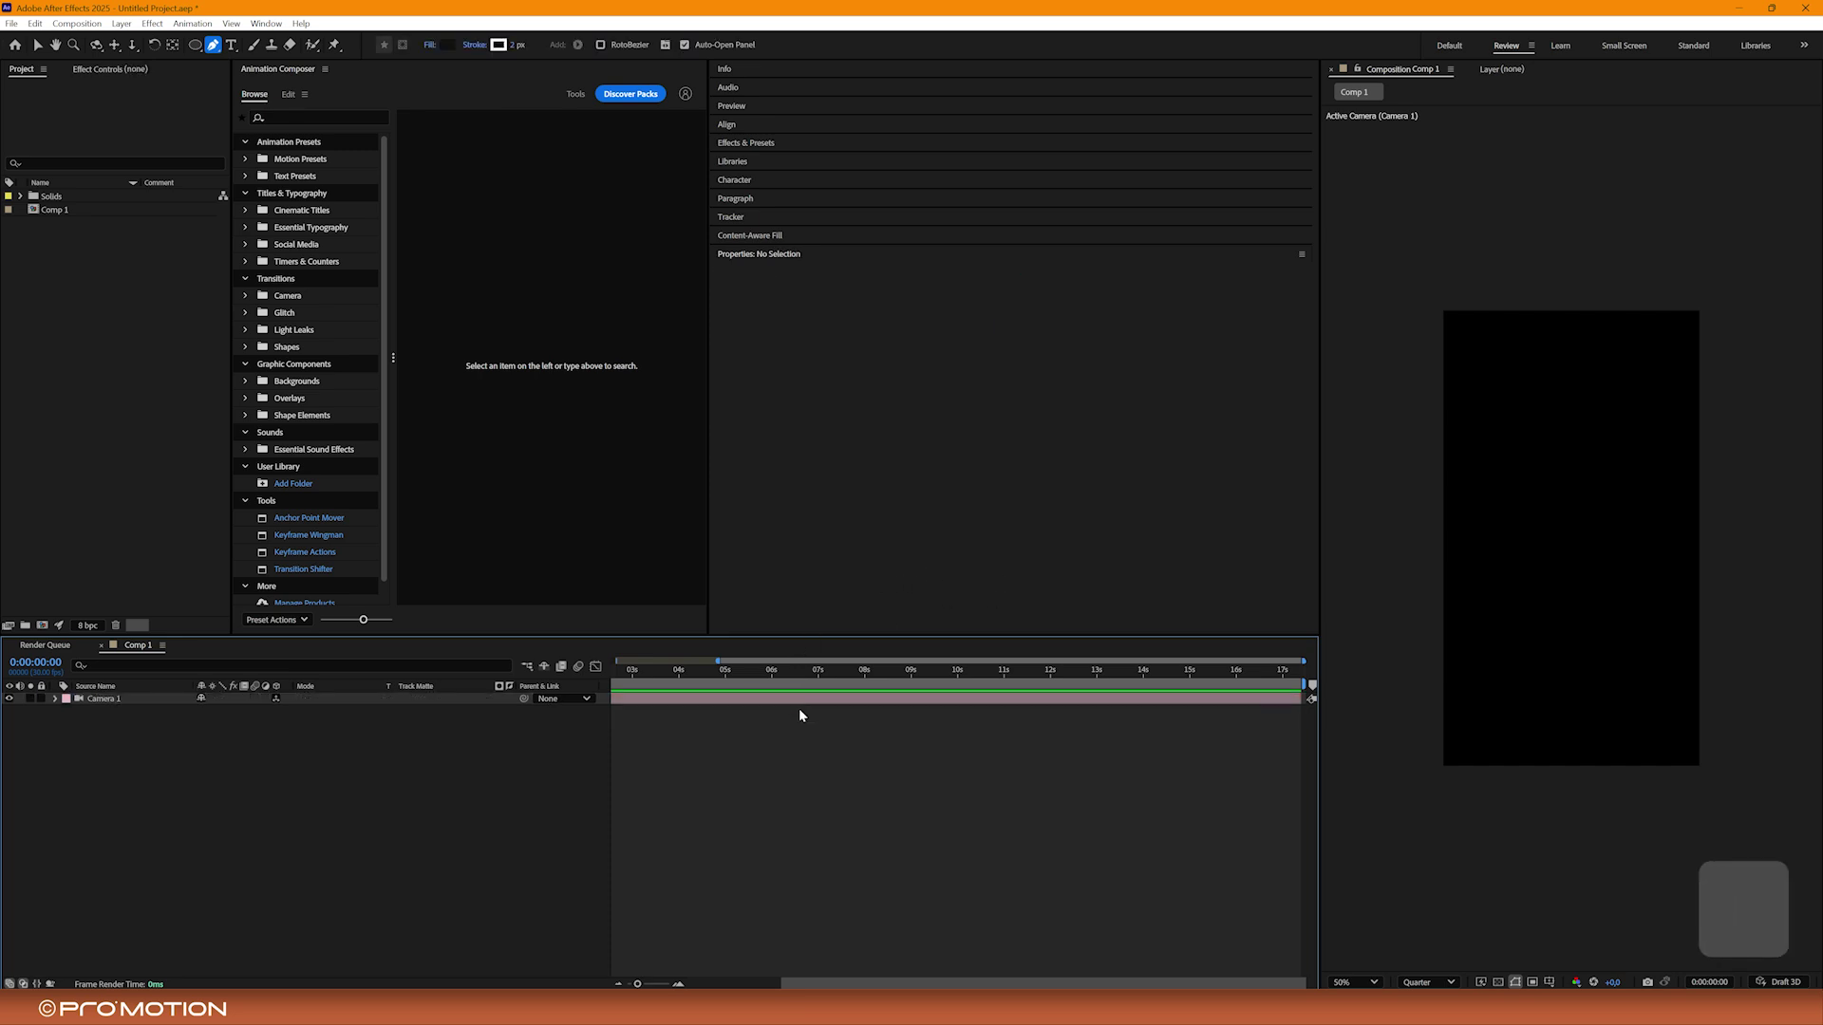
- Create a white solid filling the composition and add the text PRO MOTION in its upper half
key(ctrl+y)
key(t)
key(ctrl+t)
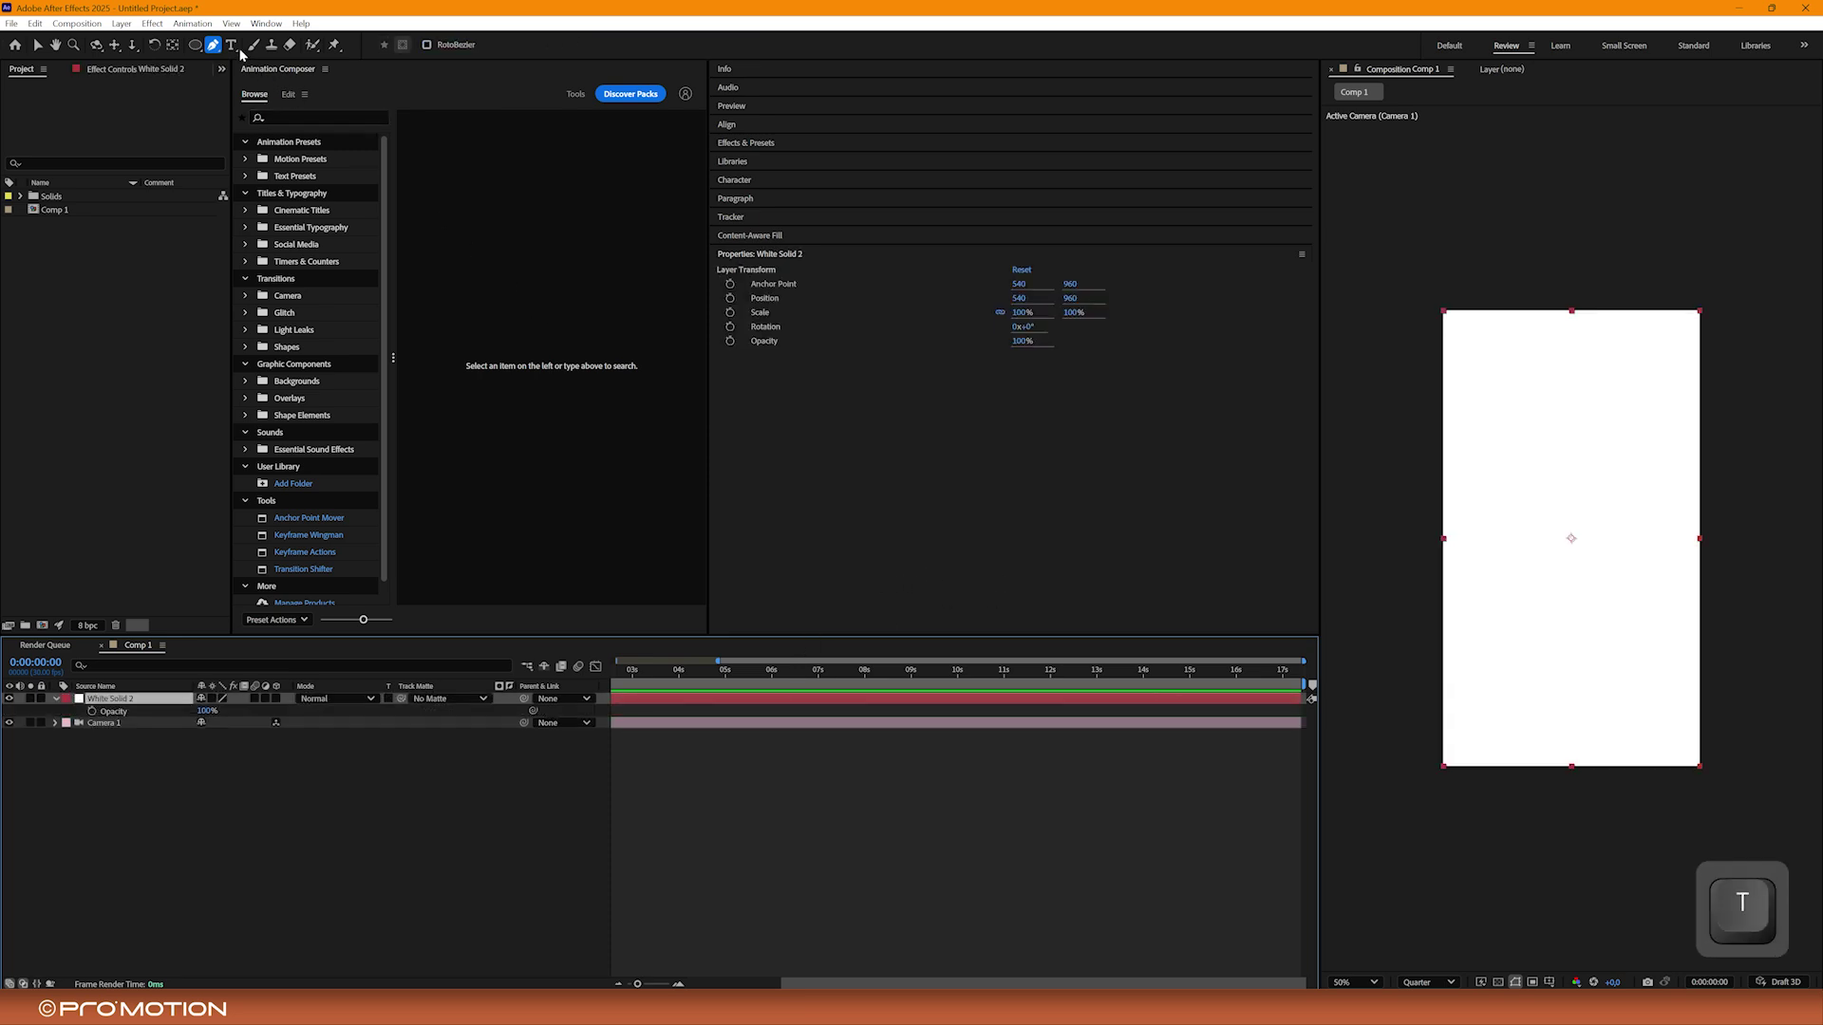
click(1517, 428)
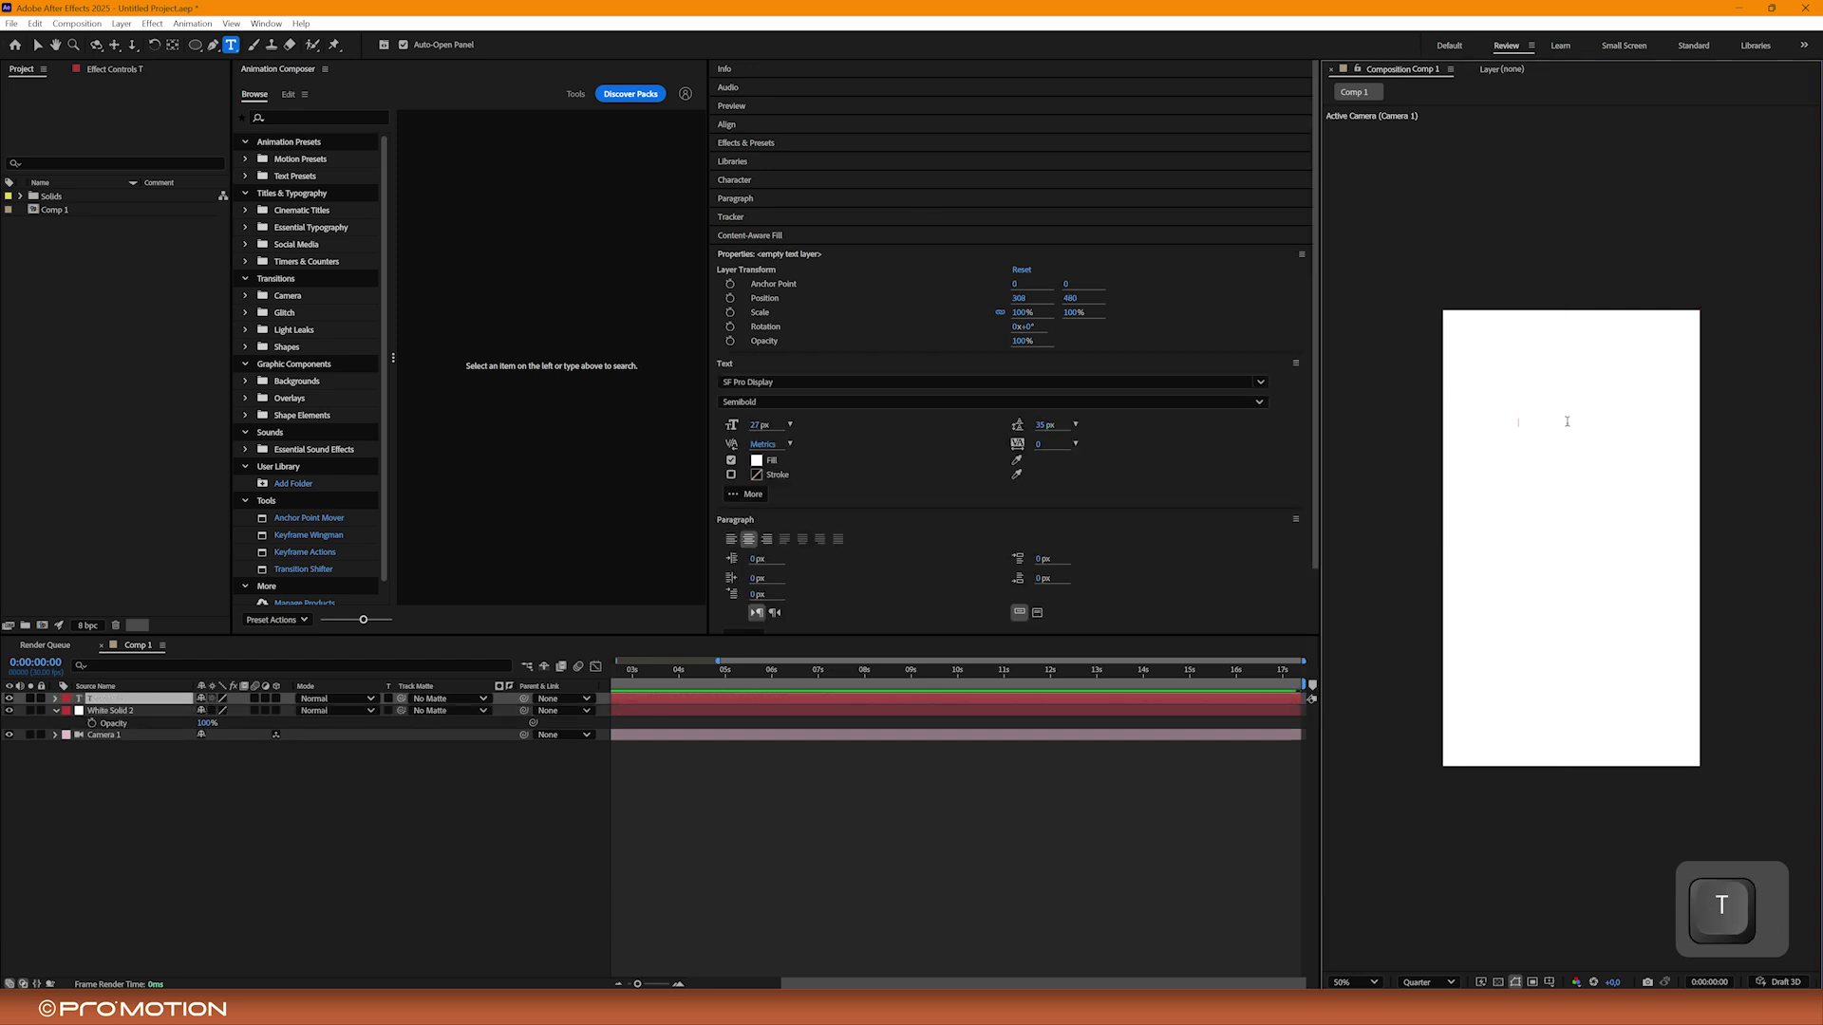
key(BackSpace)
text(PRO MOTION)
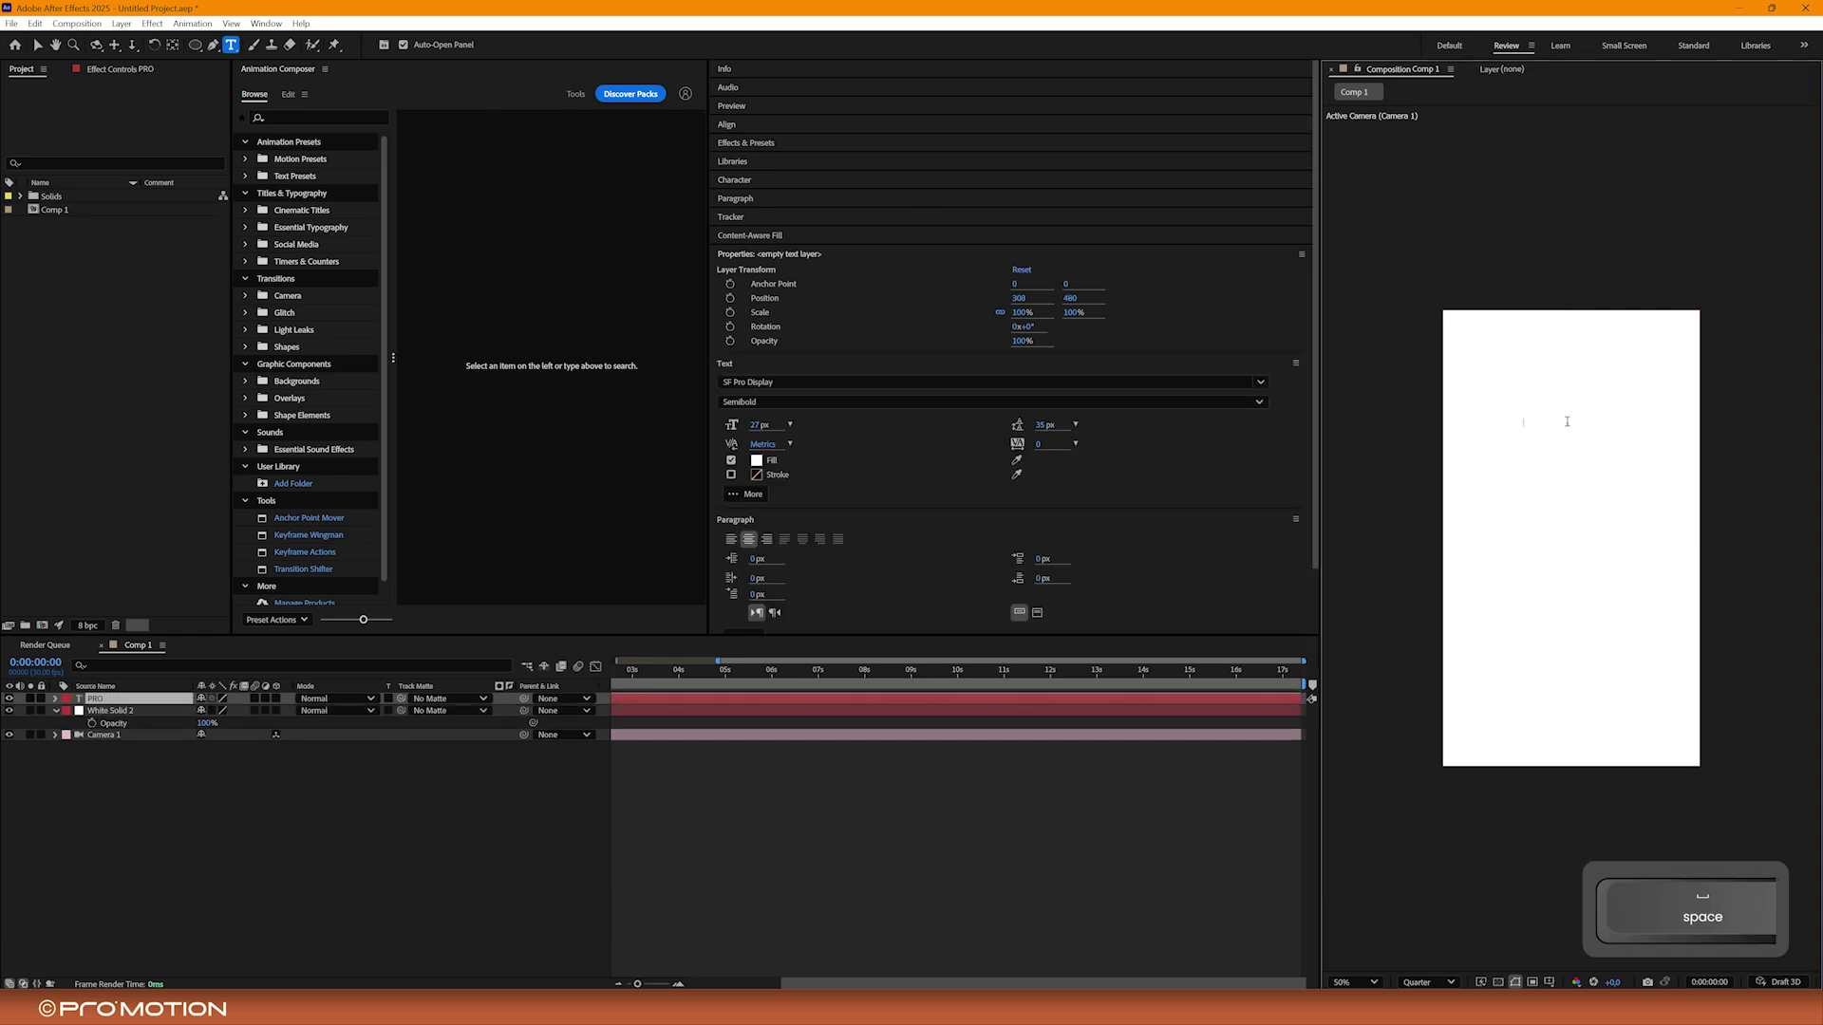
click(202, 671)
- Scale the PRO MOTION text up to about 584% and move it to the middle of the composition
key(v)
click(1592, 408)
drag(1591, 408, 1603, 408)
key(ctrl+z)
click(148, 698)
key(v)
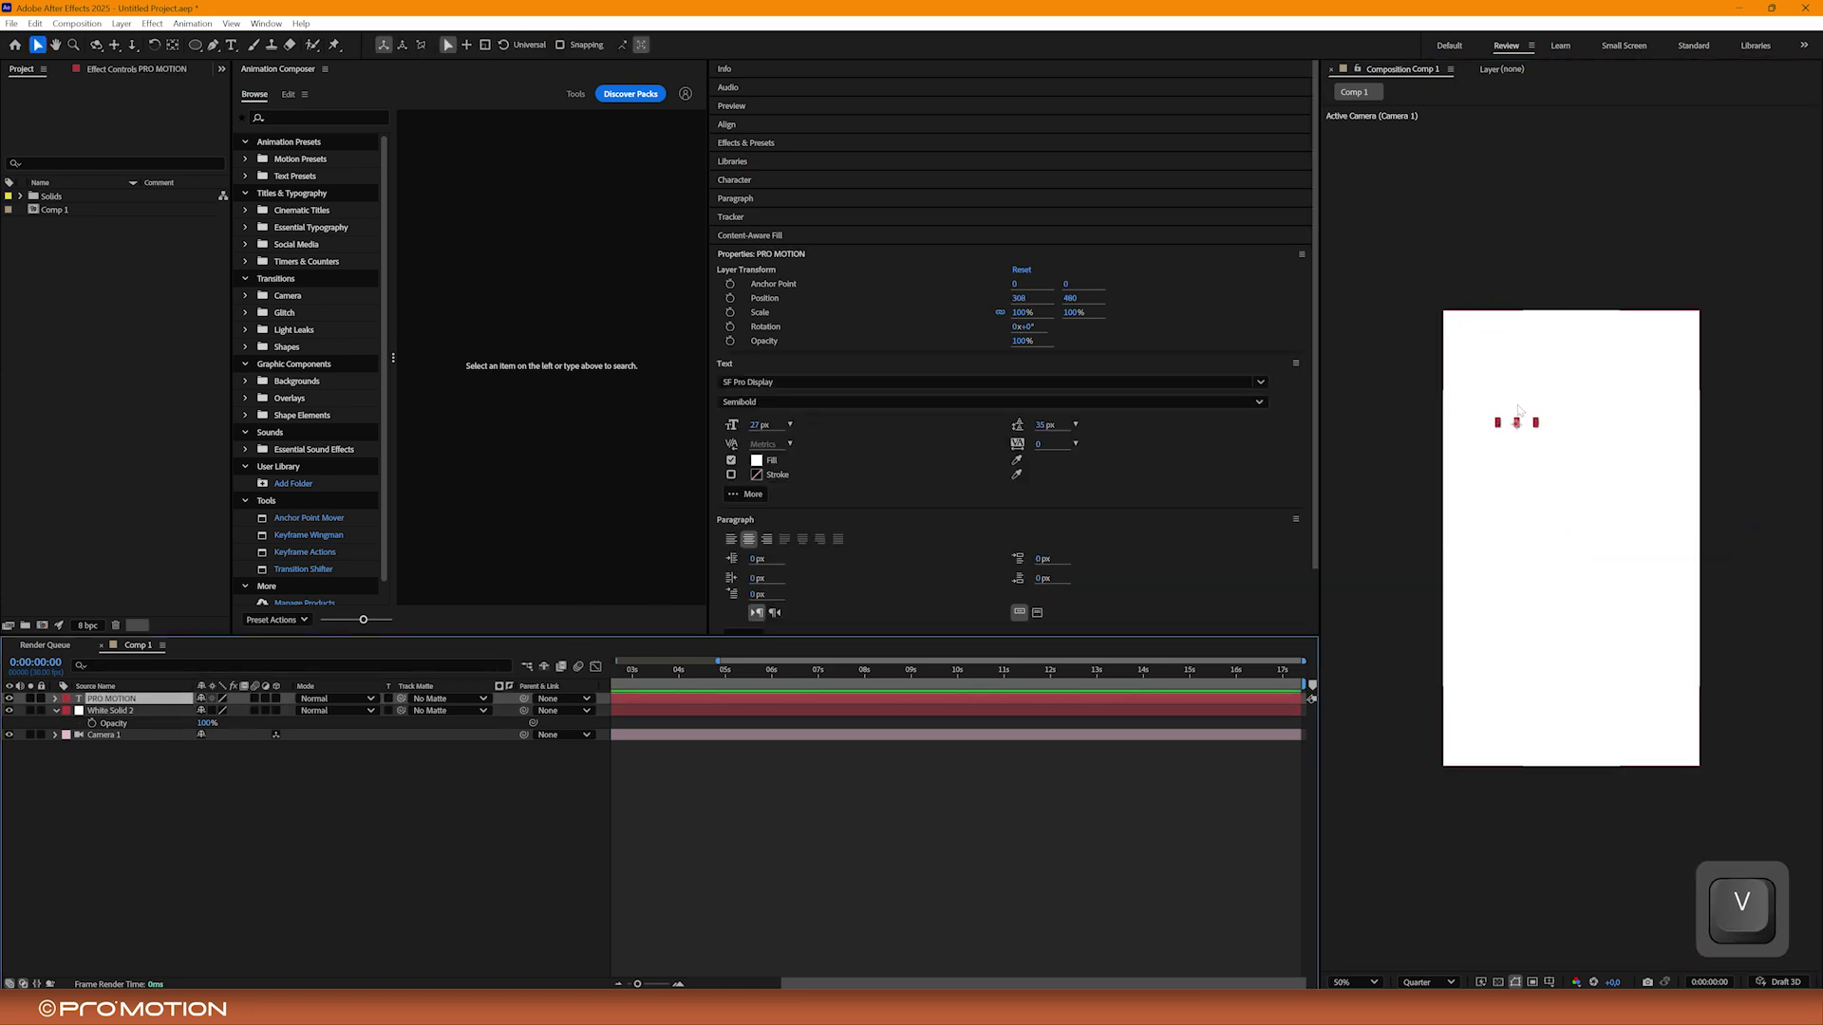
drag(1536, 421, 1618, 499)
key(Caps_Lock)
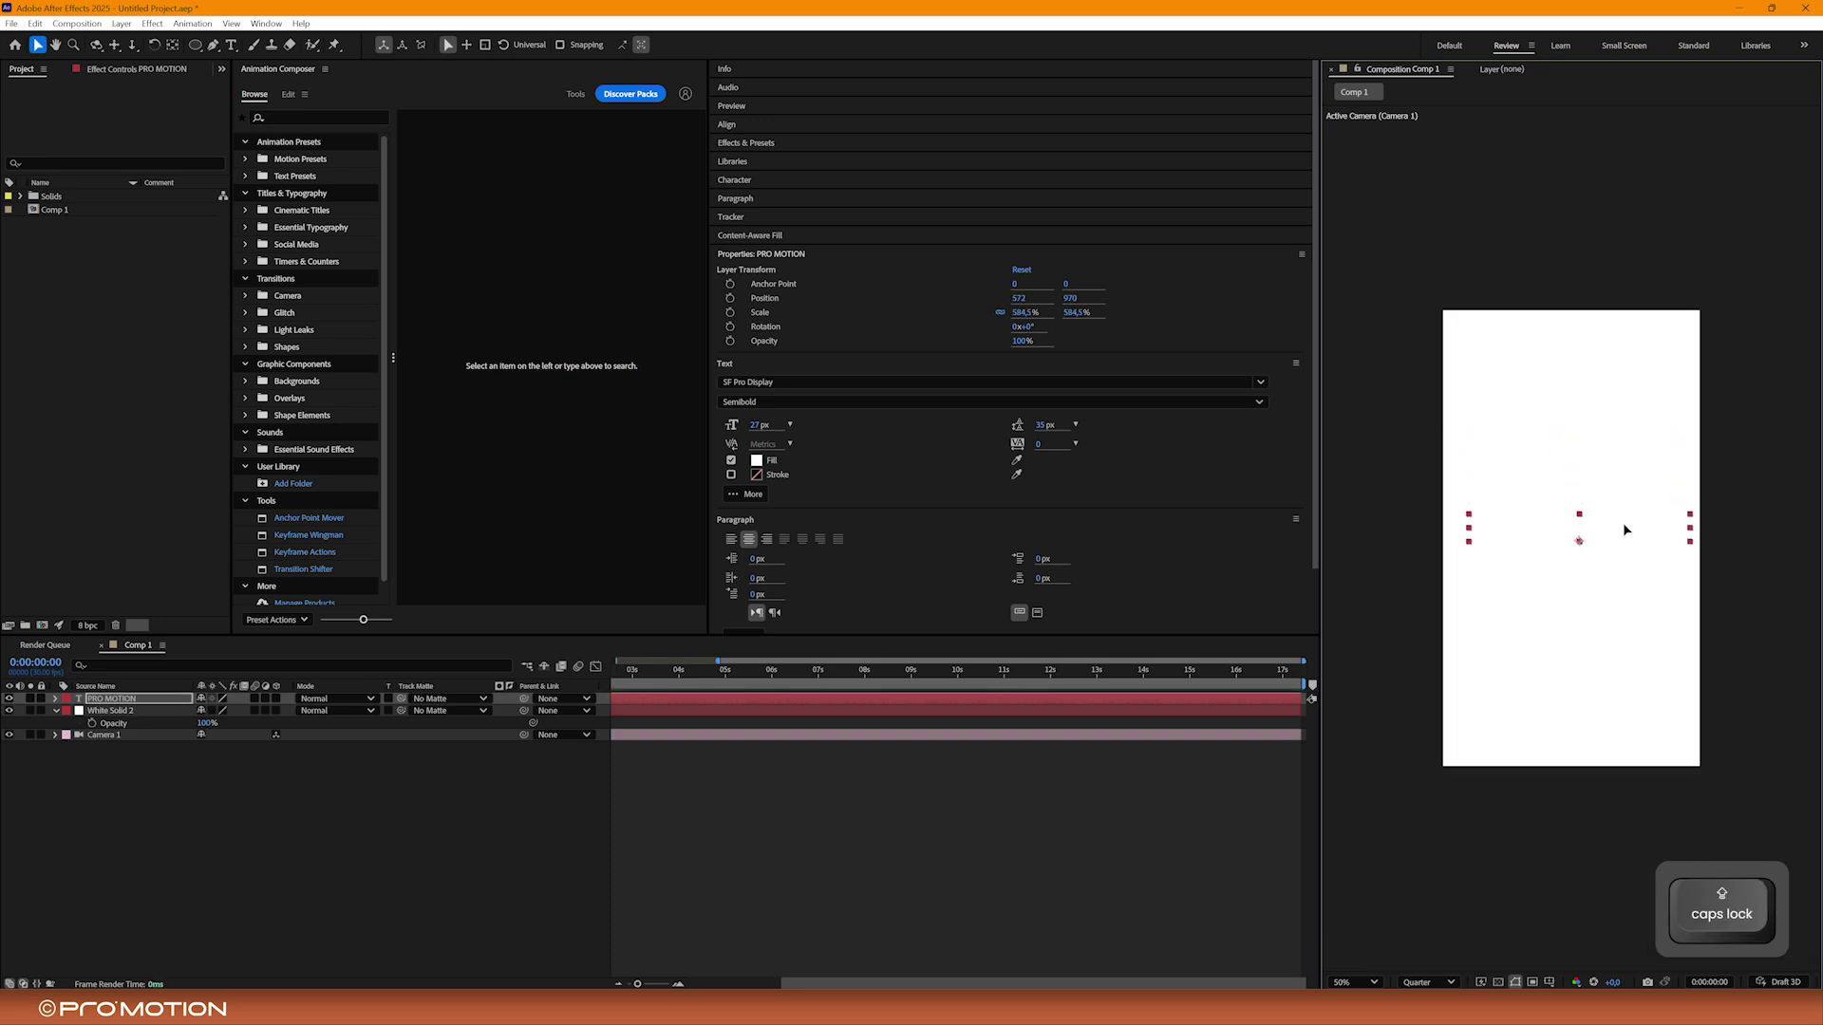
- Give the PRO MOTION text a black fill (000000) and the Heavy font style, and centre it horizontally
click(759, 463)
text(000000)
click(1053, 416)
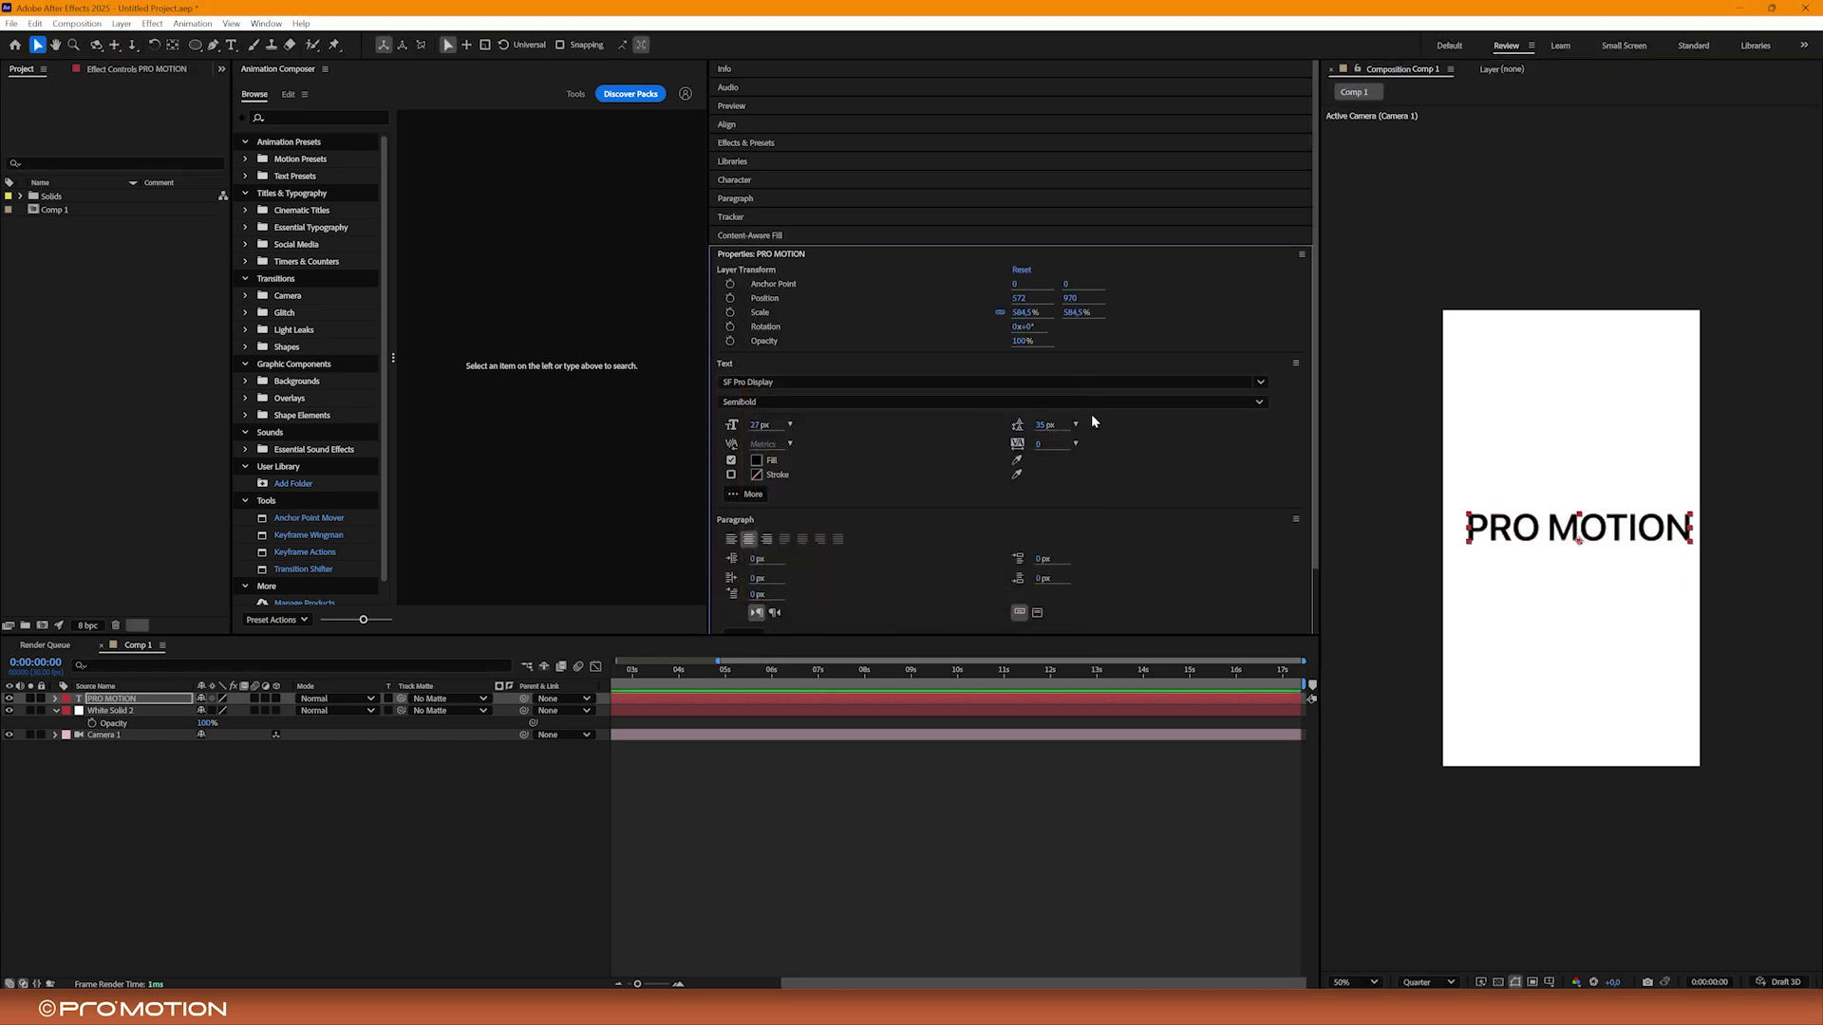
click(1259, 404)
click(885, 536)
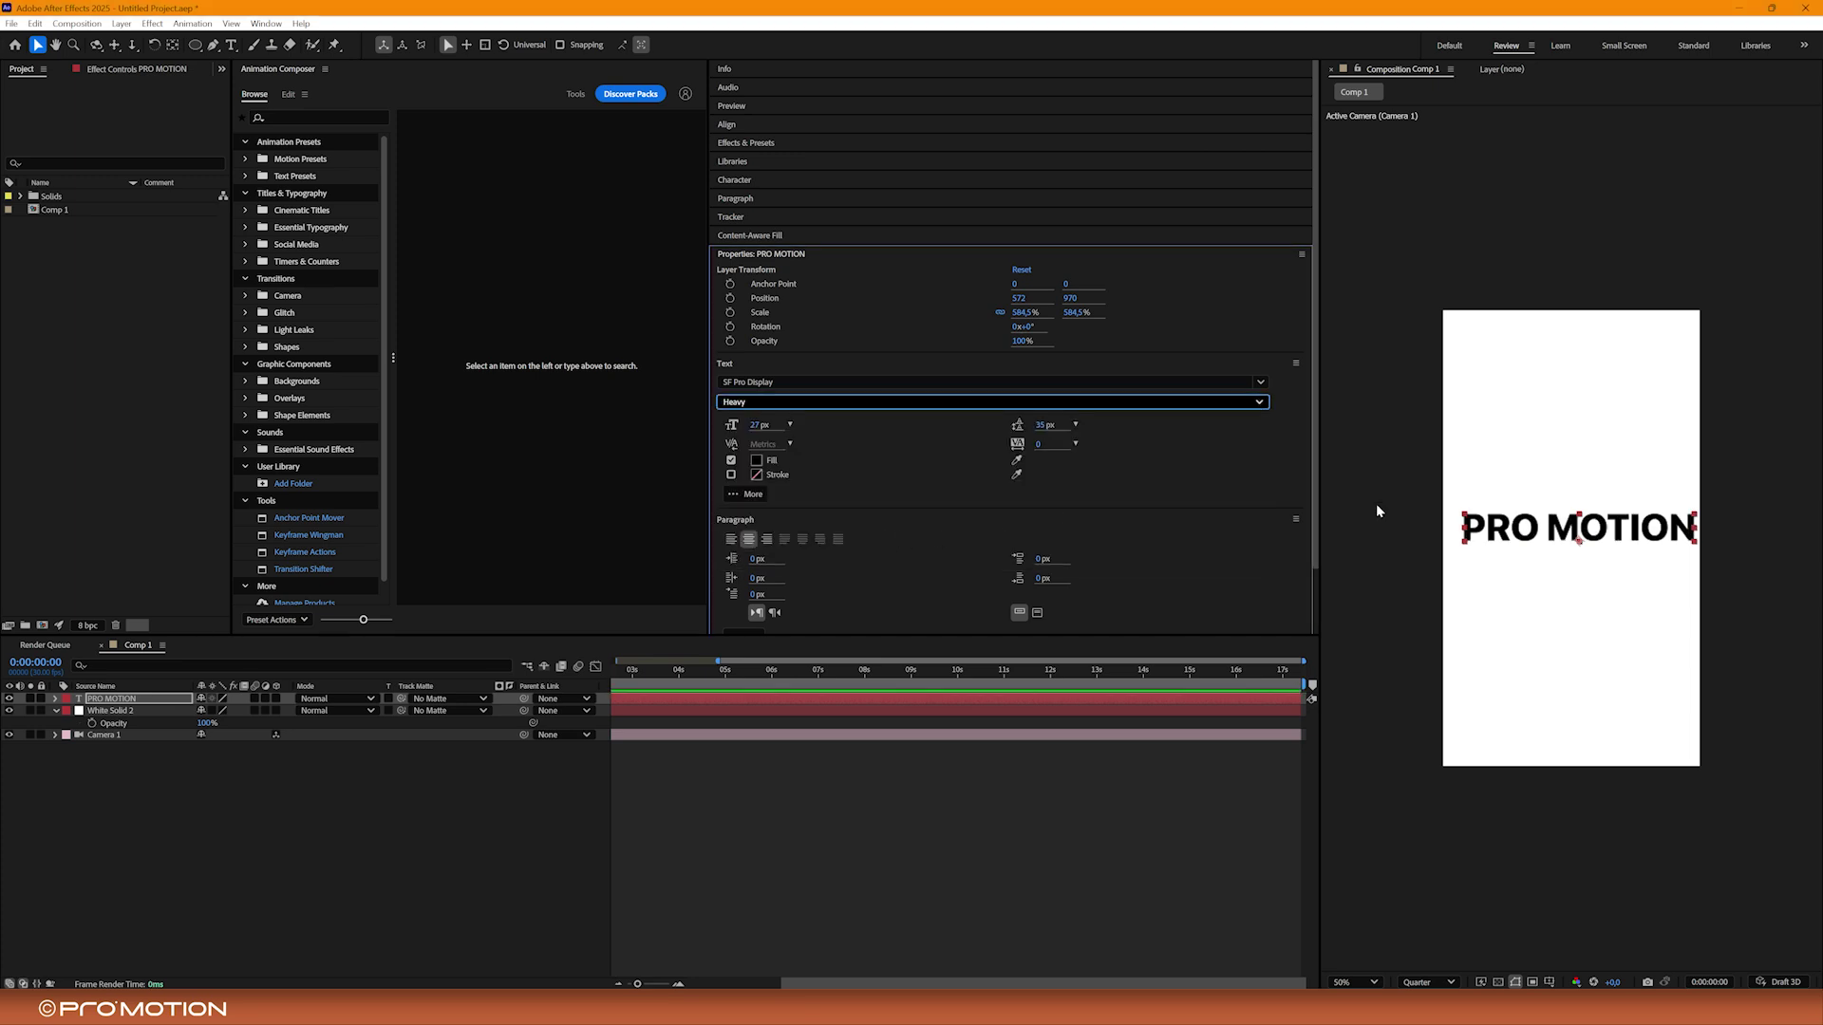
drag(1641, 526, 1635, 521)
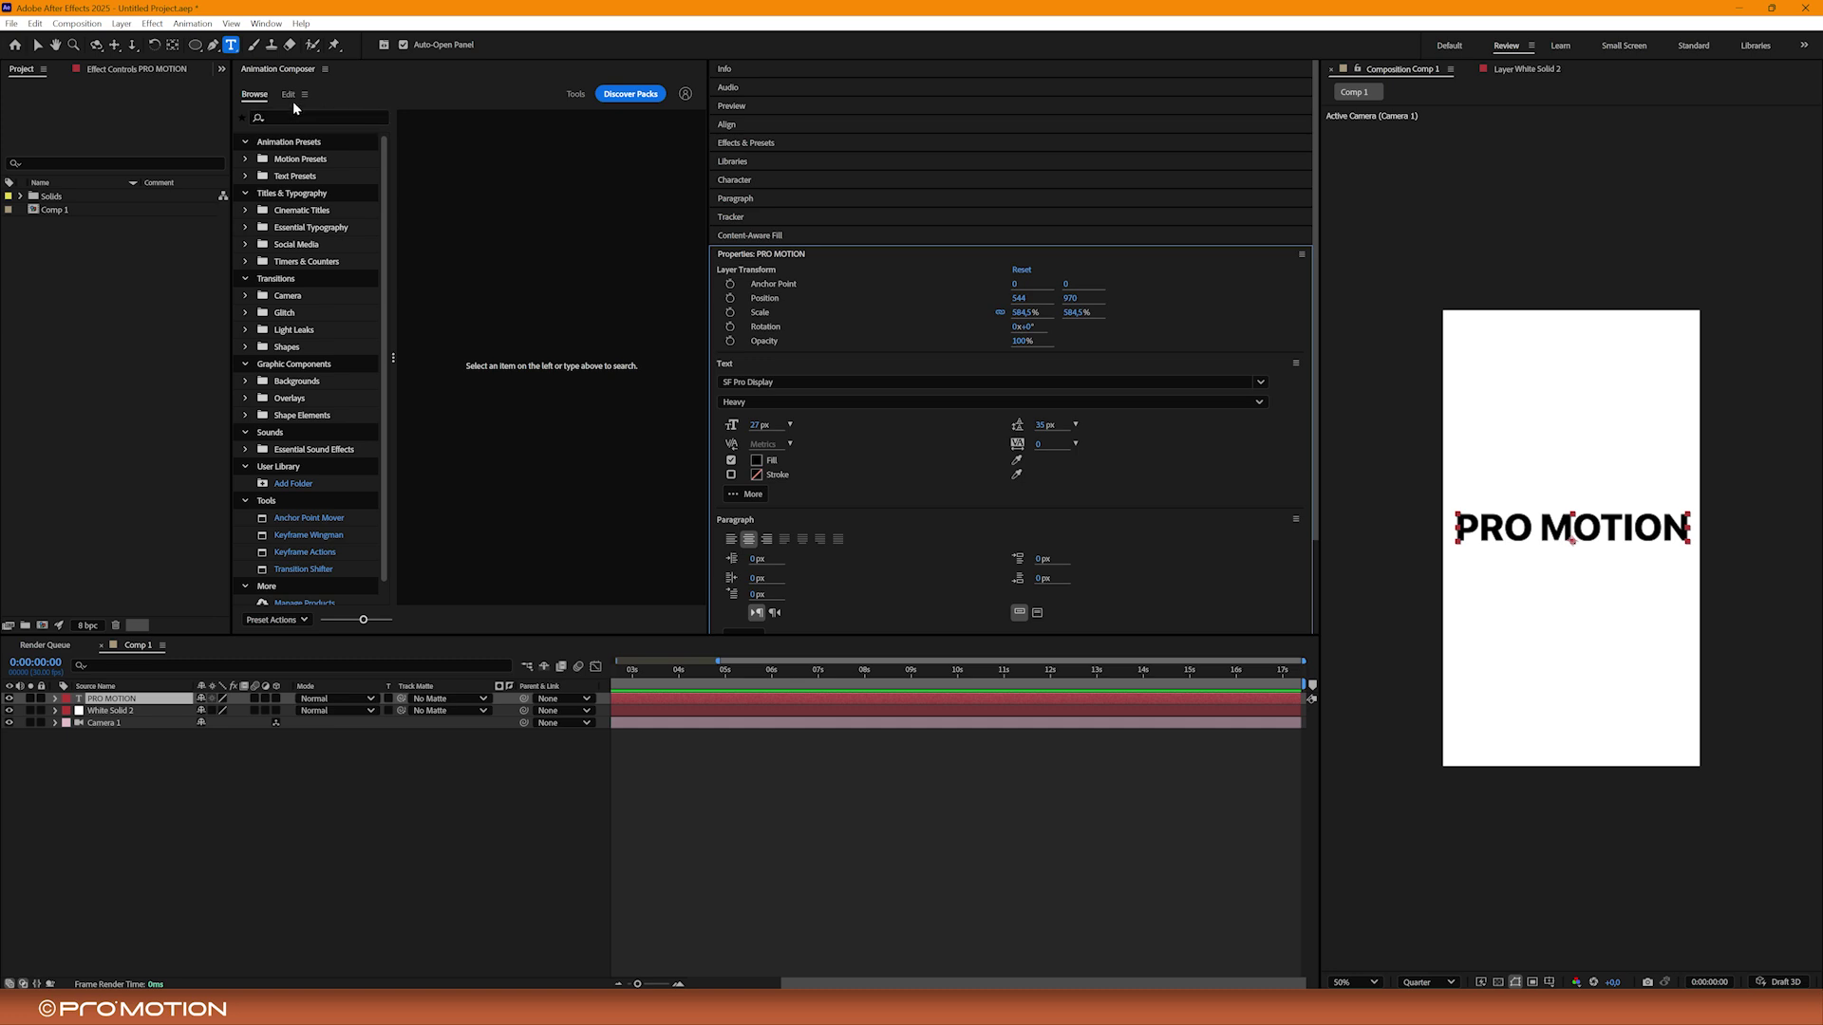
- Paint several red freehand strokes across the White Solid 2 layer with the Brush tool
click(253, 45)
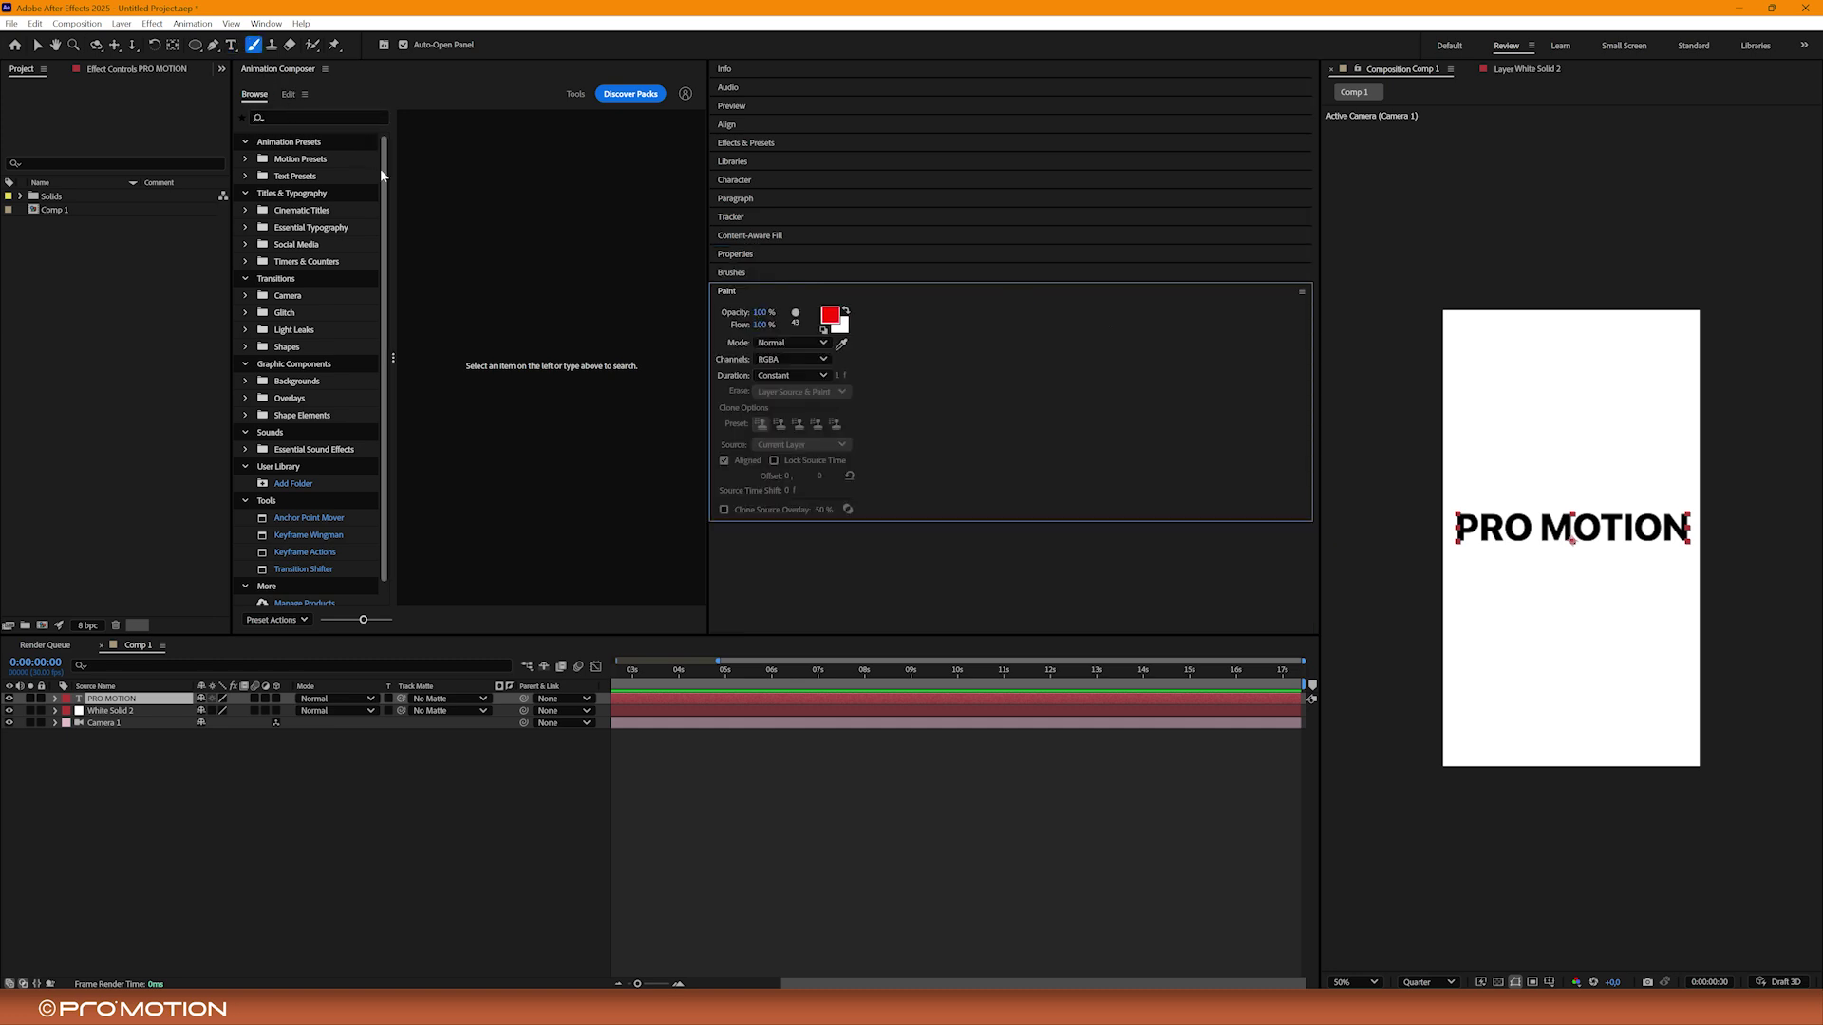
click(119, 710)
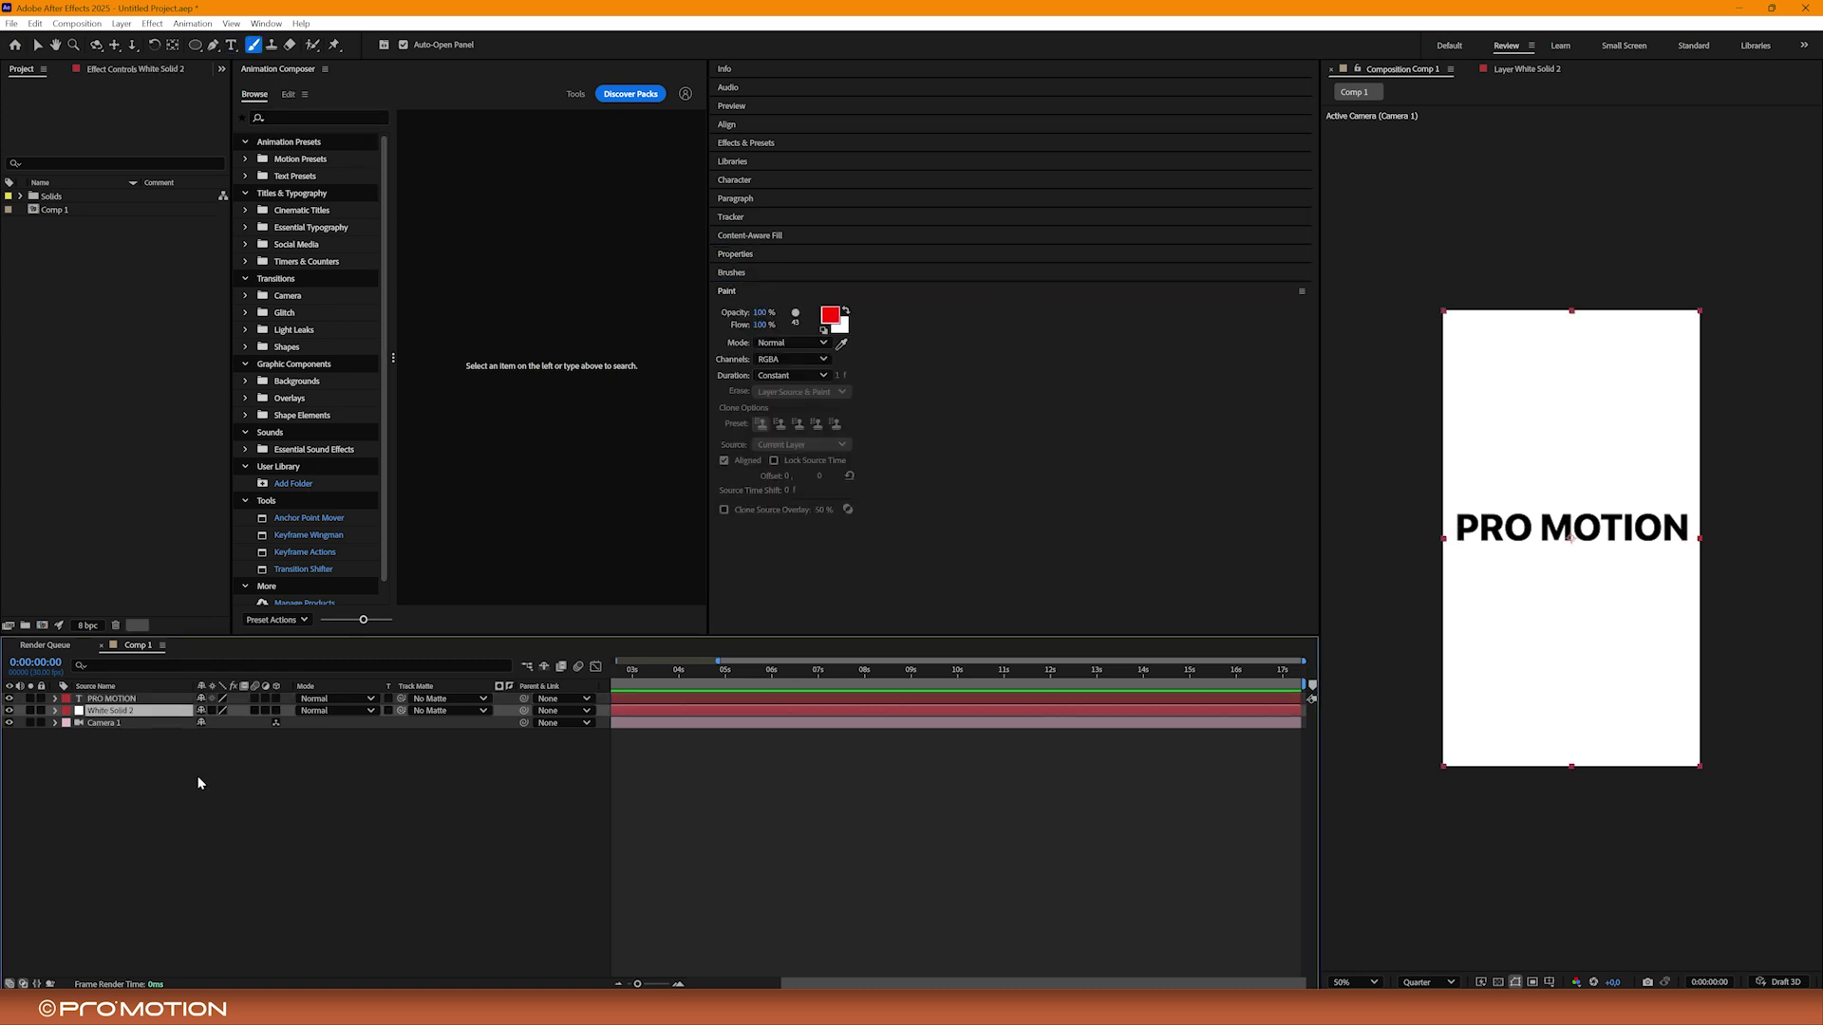
double_click(132, 716)
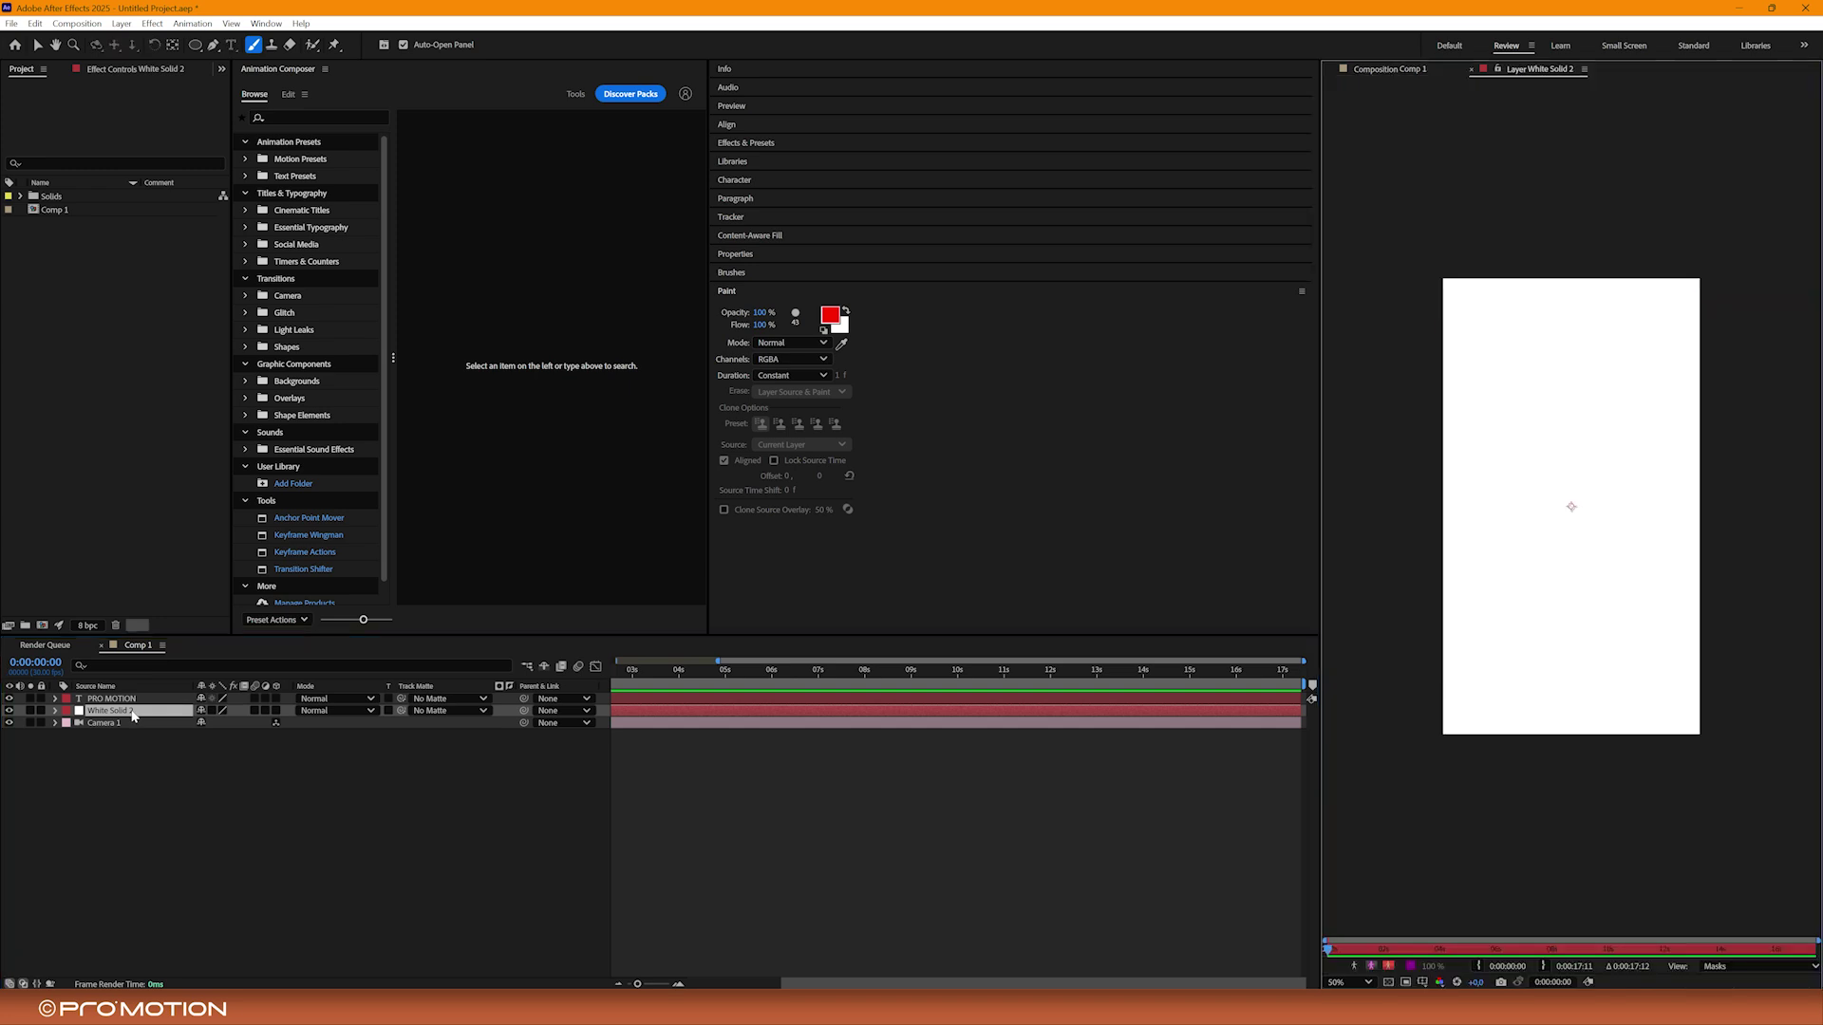
mouse_move(1519, 397)
mouse_down()
mouse_move(1557, 357)
mouse_move(1568, 401)
mouse_move(1545, 497)
mouse_move(1495, 458)
mouse_up()
mouse_move(1546, 575)
mouse_down()
mouse_move(1503, 556)
mouse_move(1519, 607)
mouse_move(1549, 565)
mouse_up()
mouse_move(1505, 625)
mouse_down()
mouse_move(1548, 634)
mouse_move(1553, 686)
mouse_up()
mouse_move(1588, 593)
mouse_down()
mouse_move(1589, 664)
mouse_move(1575, 663)
mouse_up()
mouse_move(1627, 596)
mouse_down()
mouse_move(1666, 602)
mouse_move(1633, 596)
mouse_up()
drag(1671, 601, 1709, 566)
- Undo the red brush strokes painted on the white solid
key(ctrl+z)
key(ctrl+z)
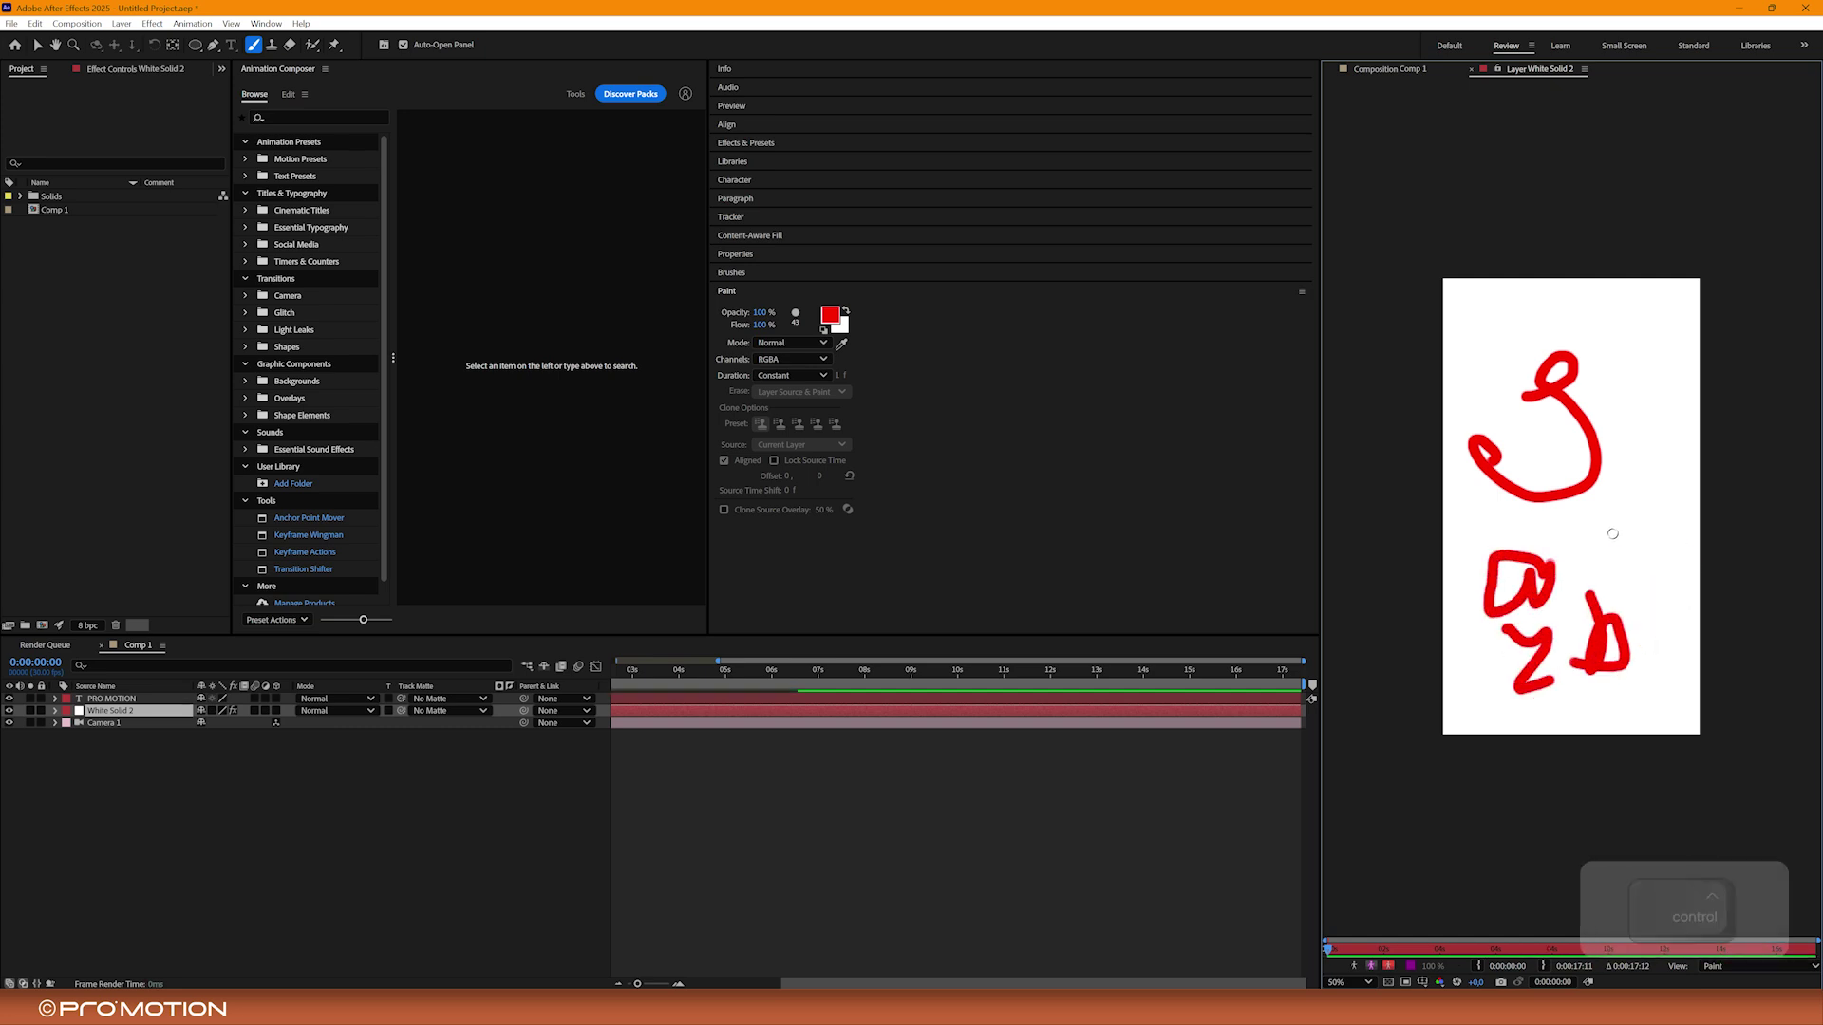
key(ctrl+z)
key(ctrl+z)
key(ctrl+z)
key(ctrl+z)
key(ctrl+z)
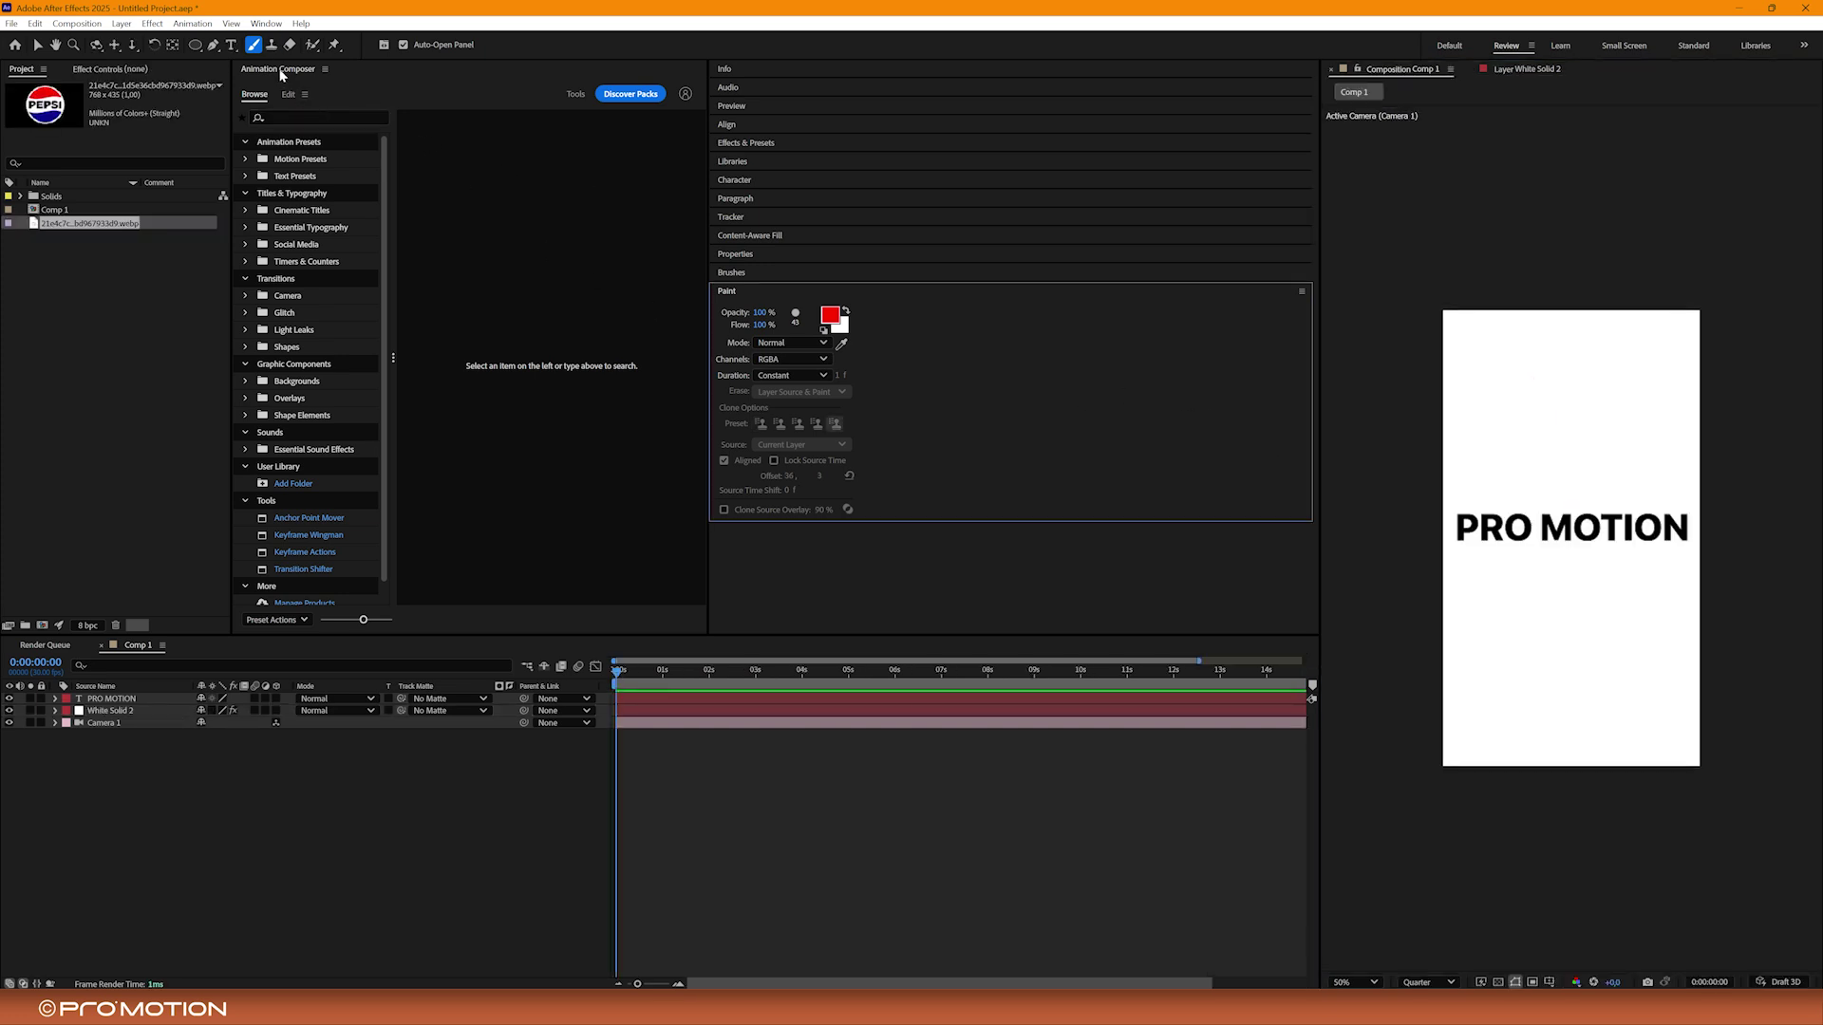
- Add the Pepsi logo image above the text layer and enlarge it until the logo nearly fills the composition's width
click(271, 46)
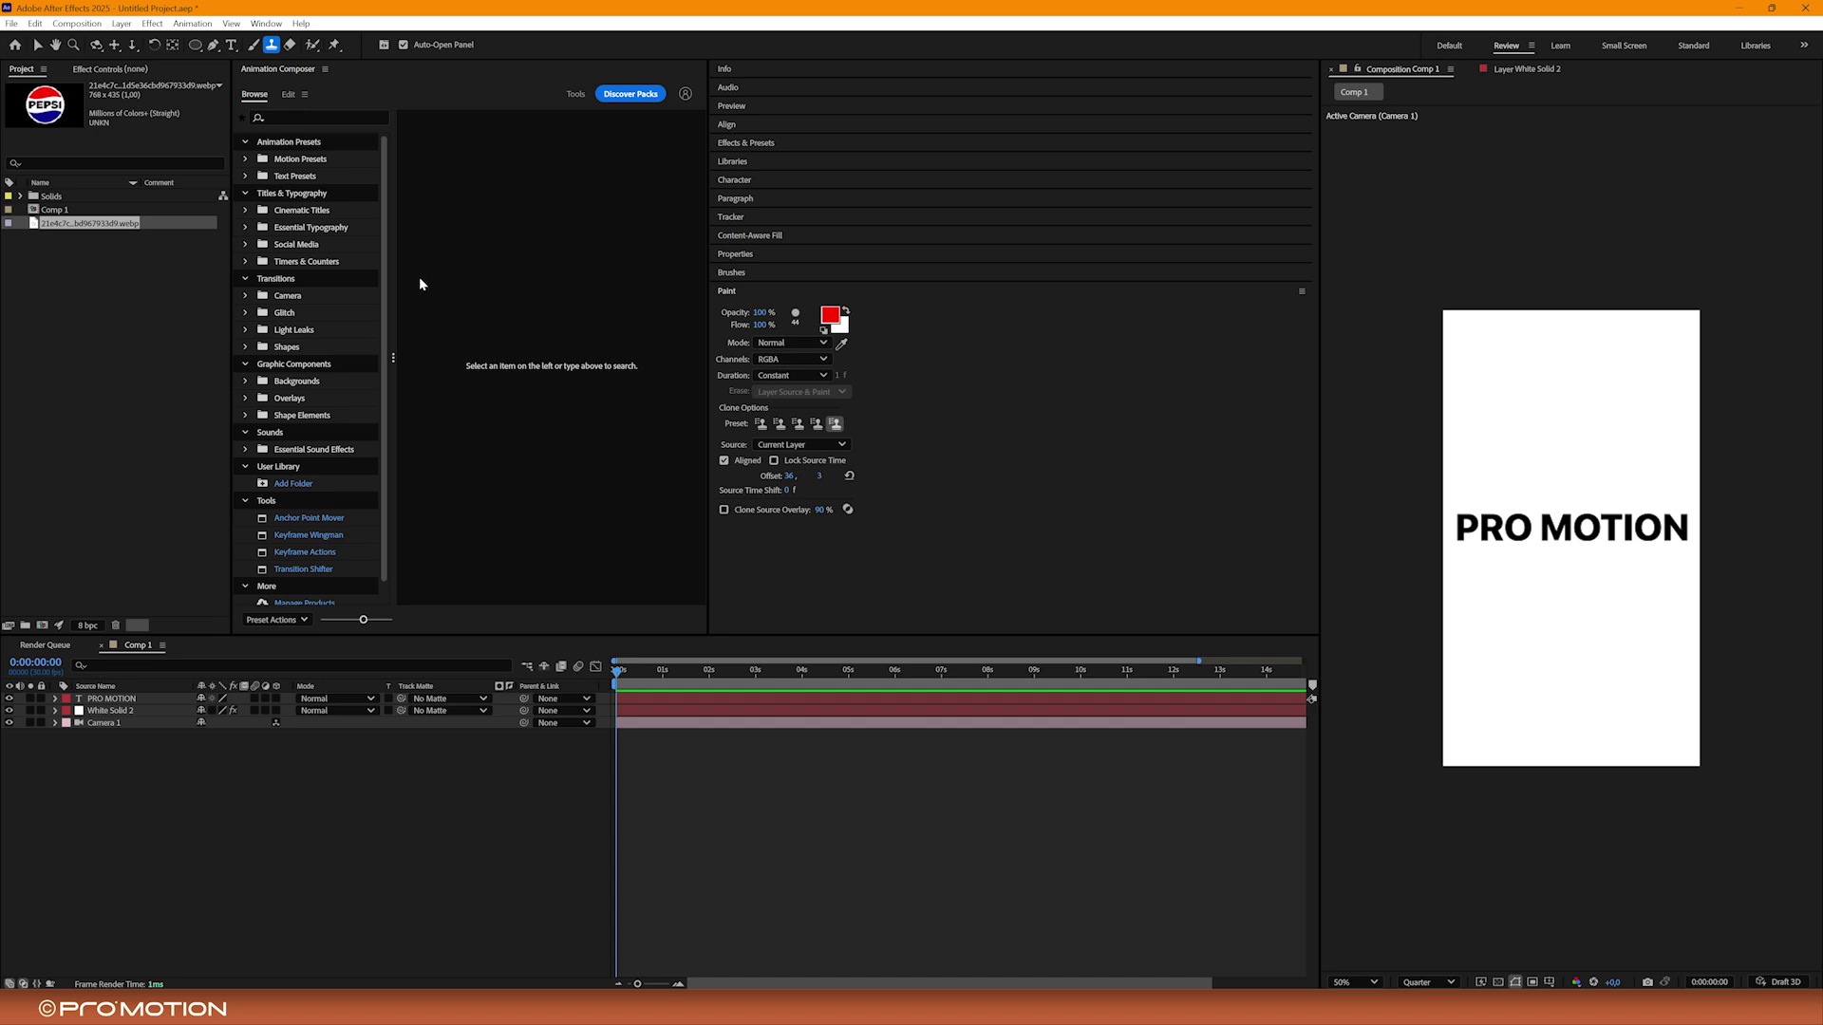
drag(90, 224, 169, 701)
key(v)
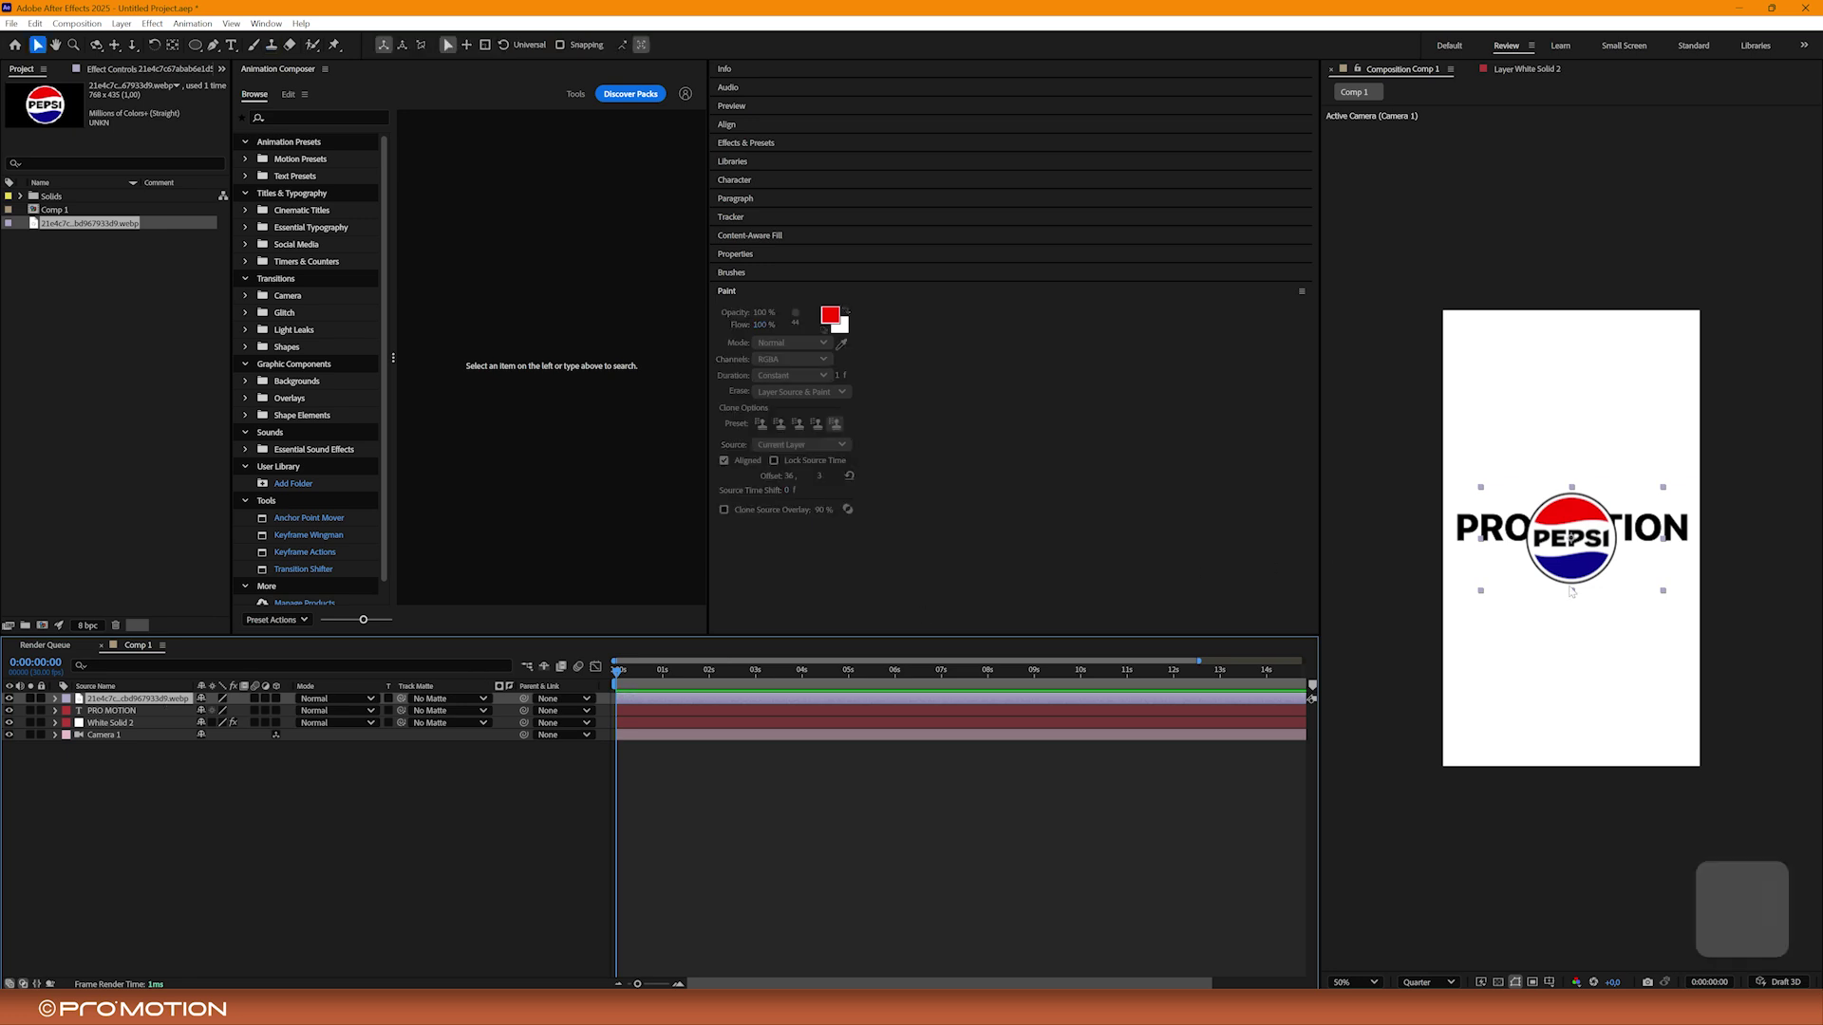
drag(1571, 593, 1572, 658)
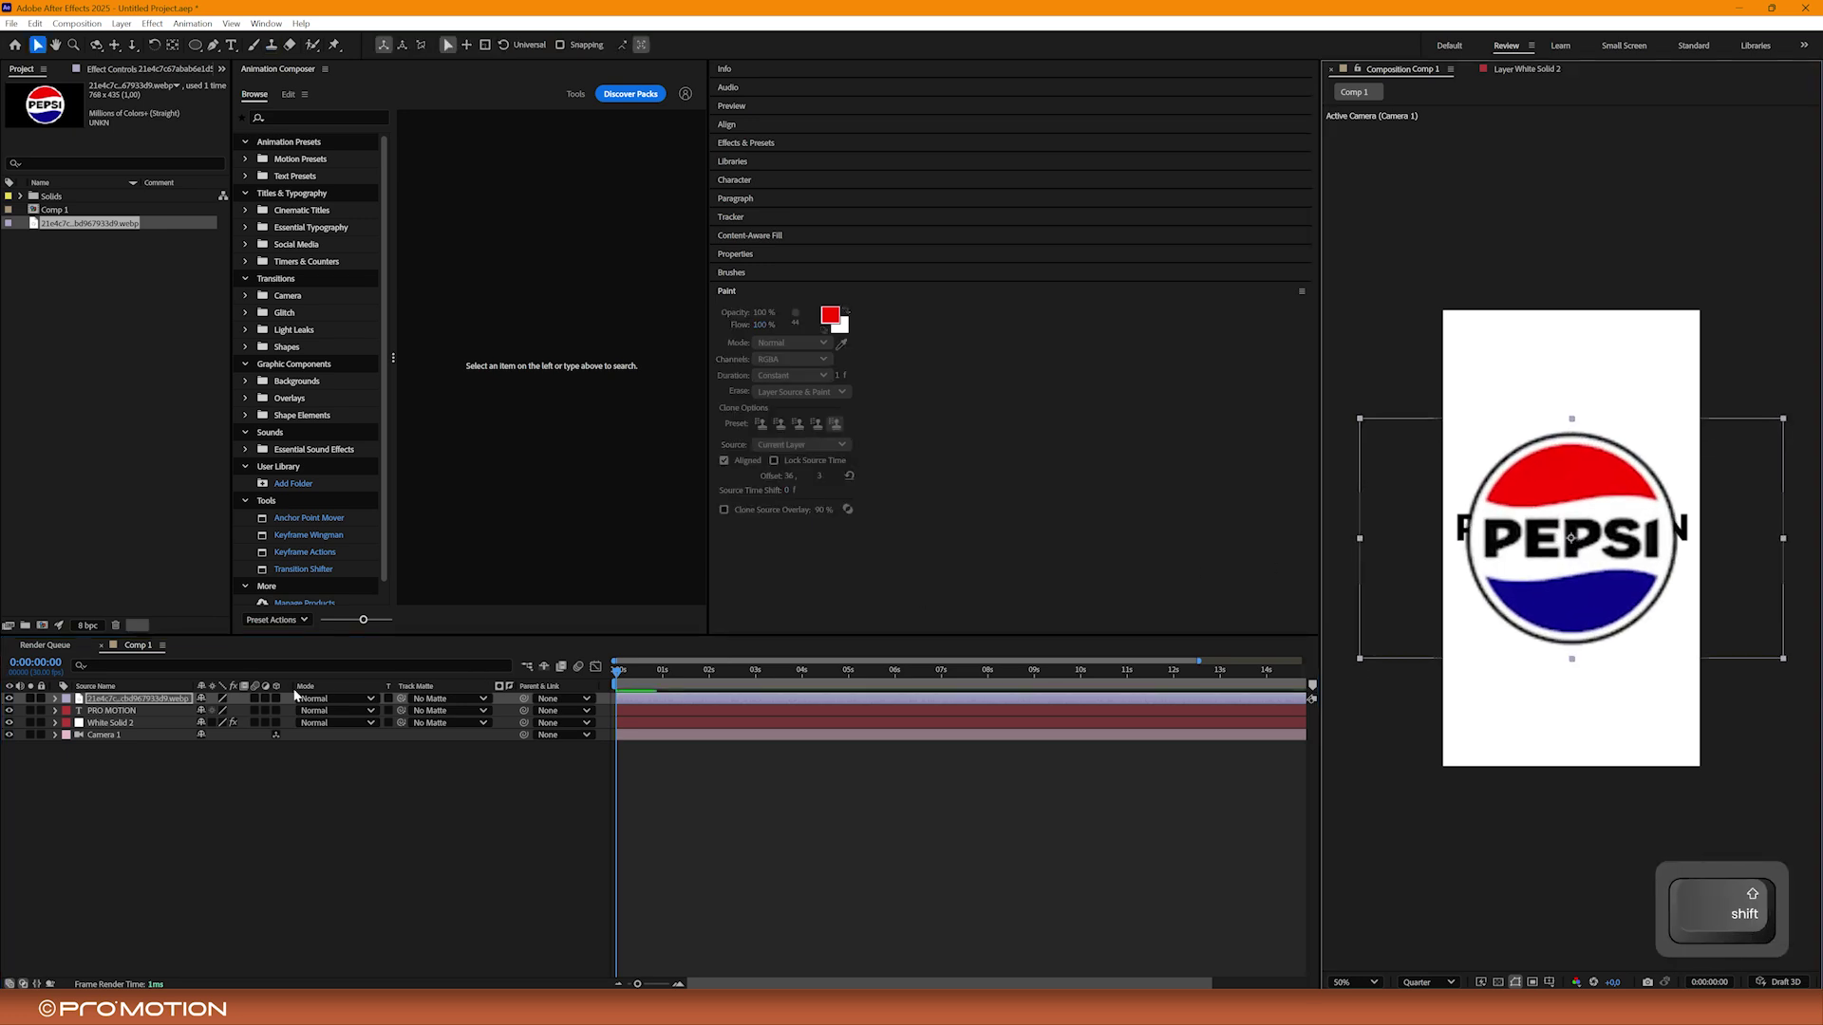
- Open the logo image's layer and clone white from beneath the lettering over the left end of the blue wave with the Clone Stamp
double_click(167, 702)
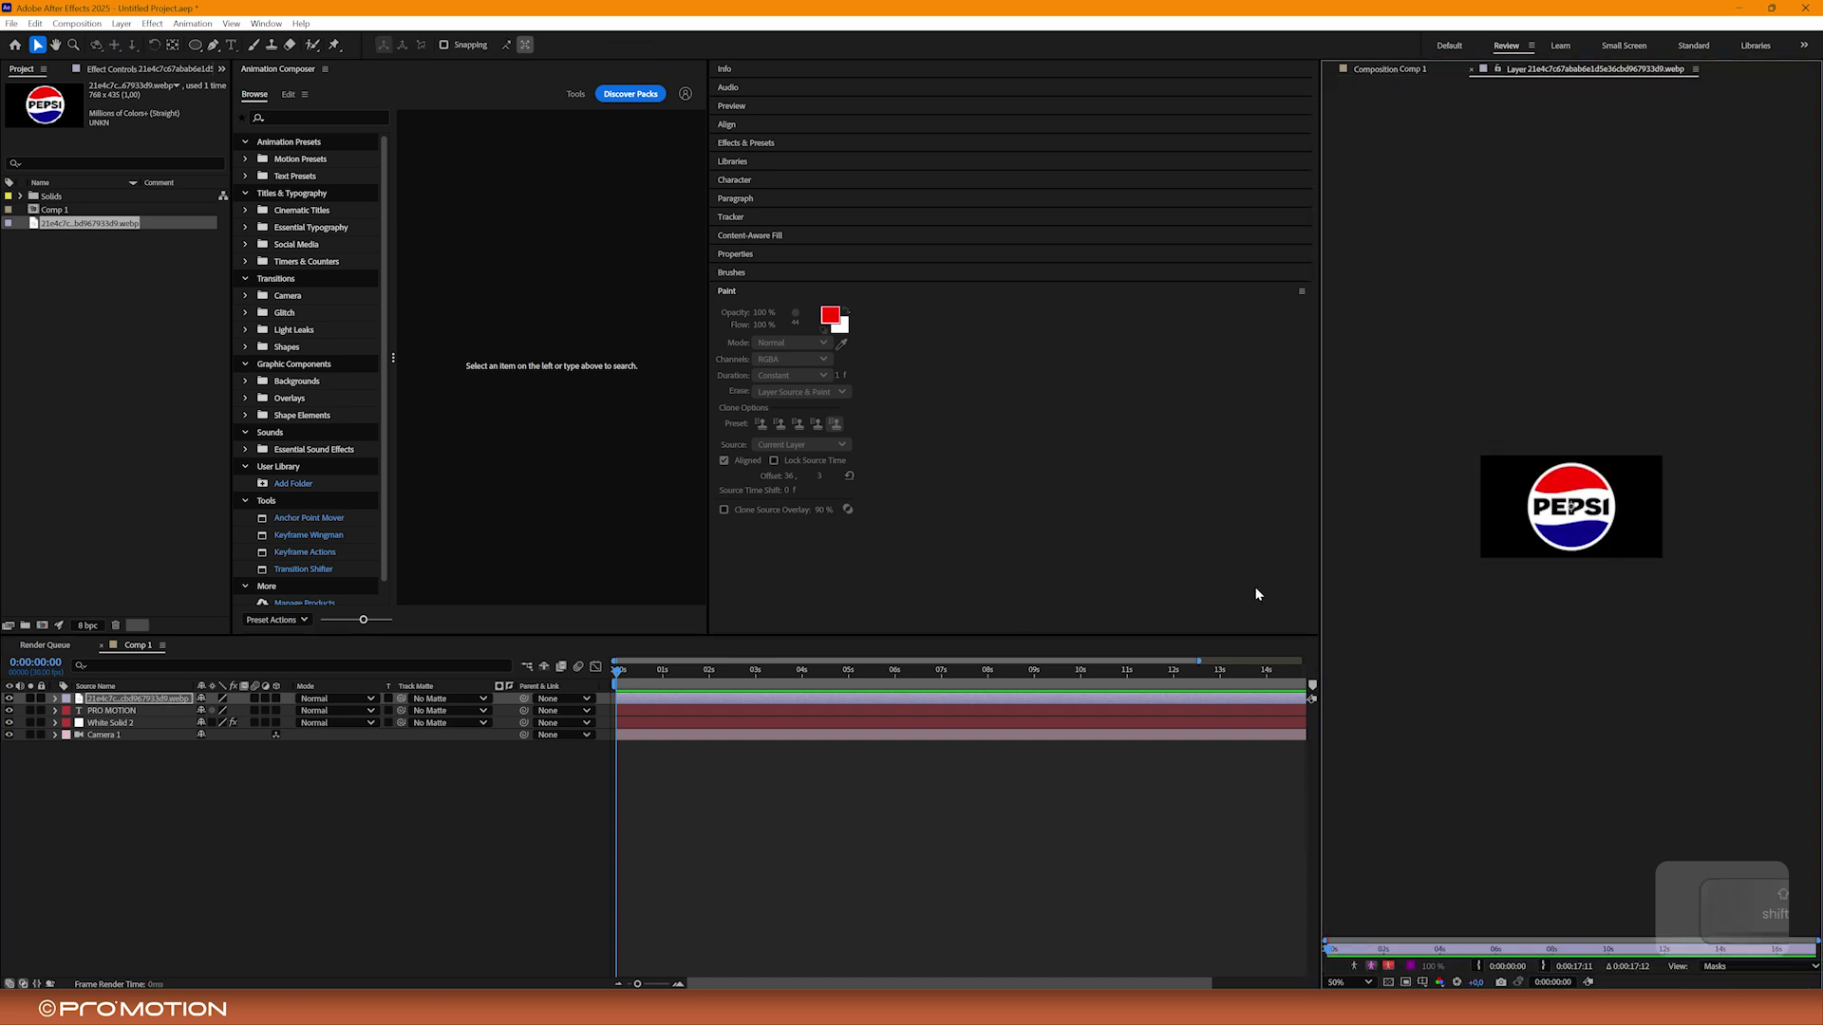
scroll(1565, 501, up, 2)
scroll(1571, 479, up, 1)
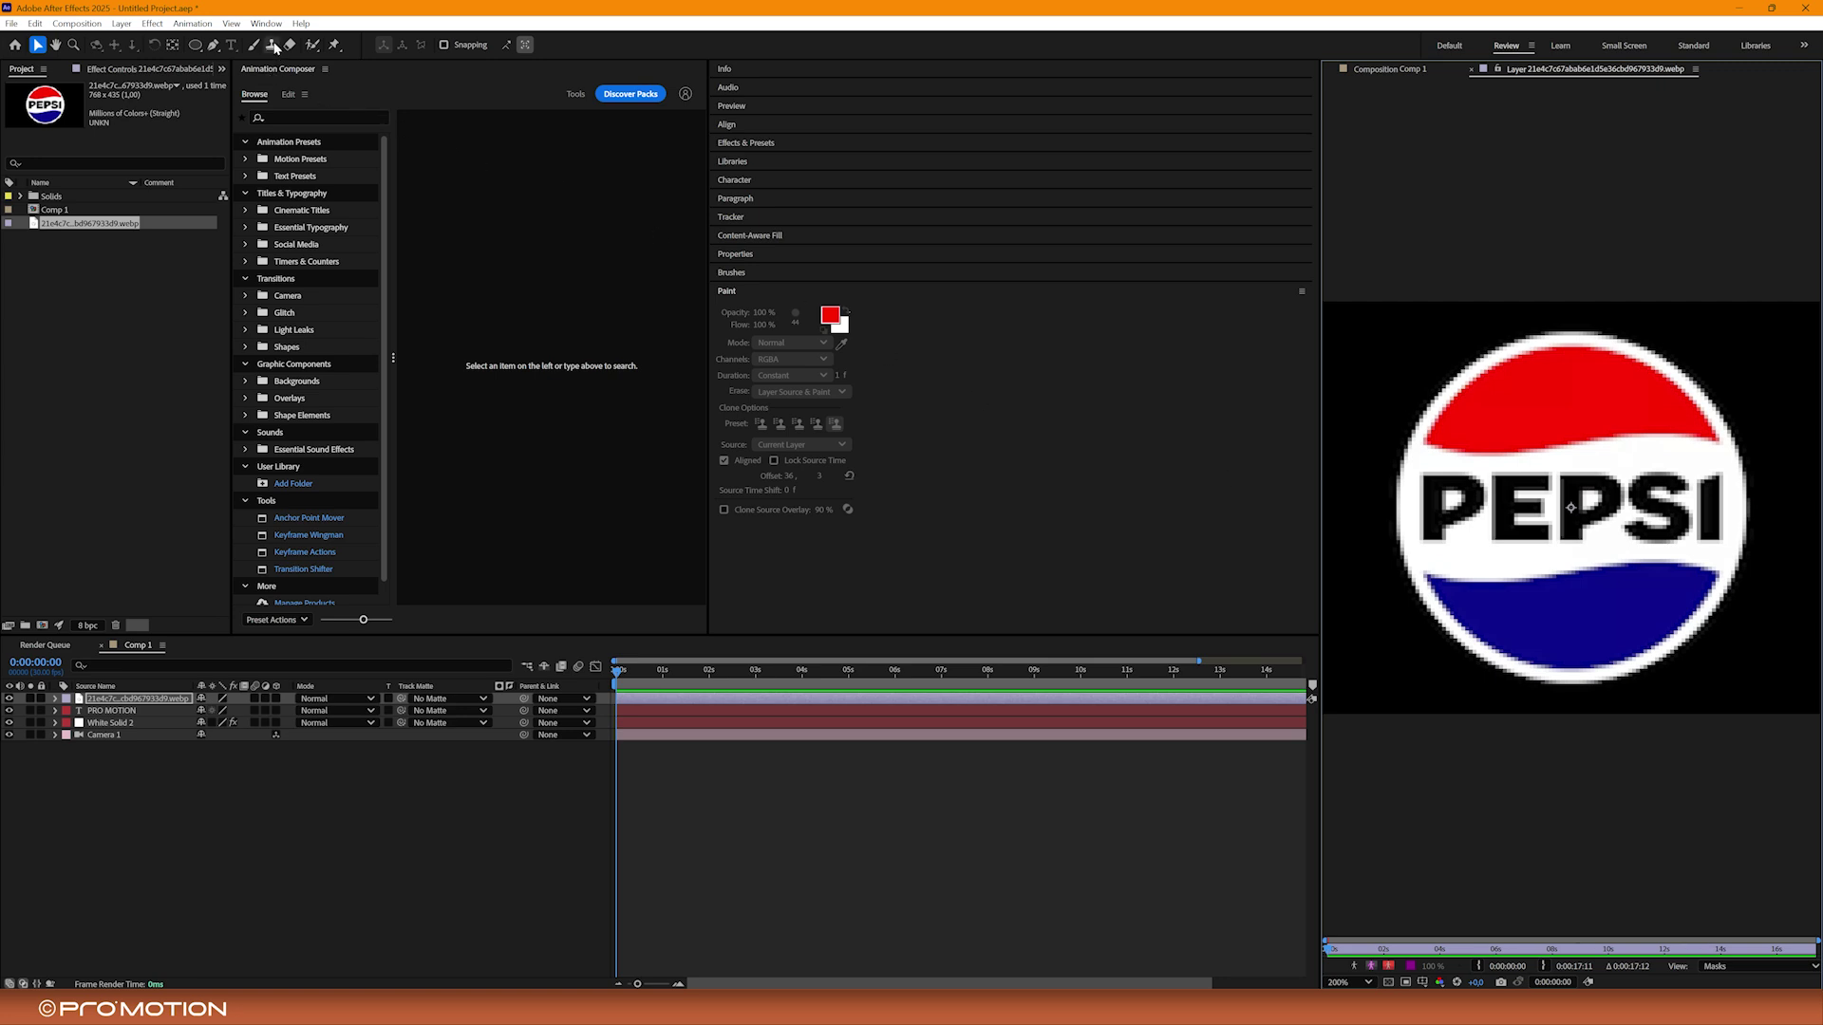
click(273, 45)
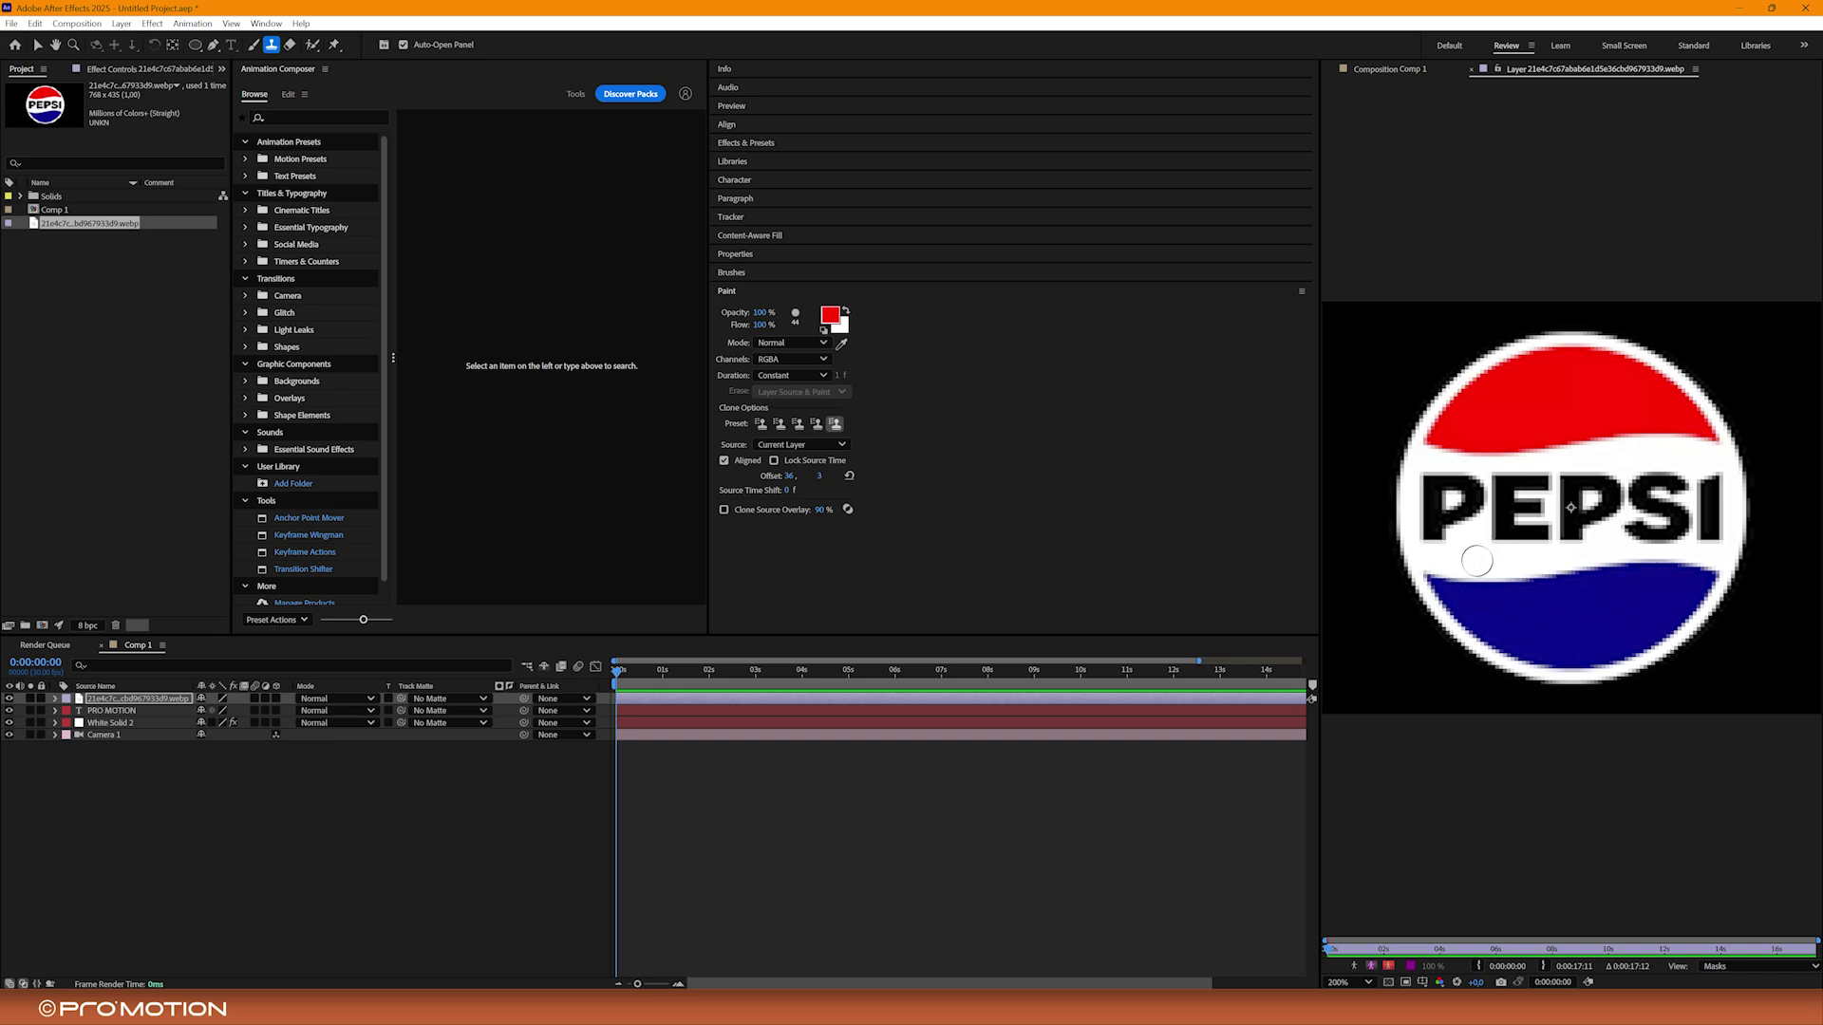
key(alt)
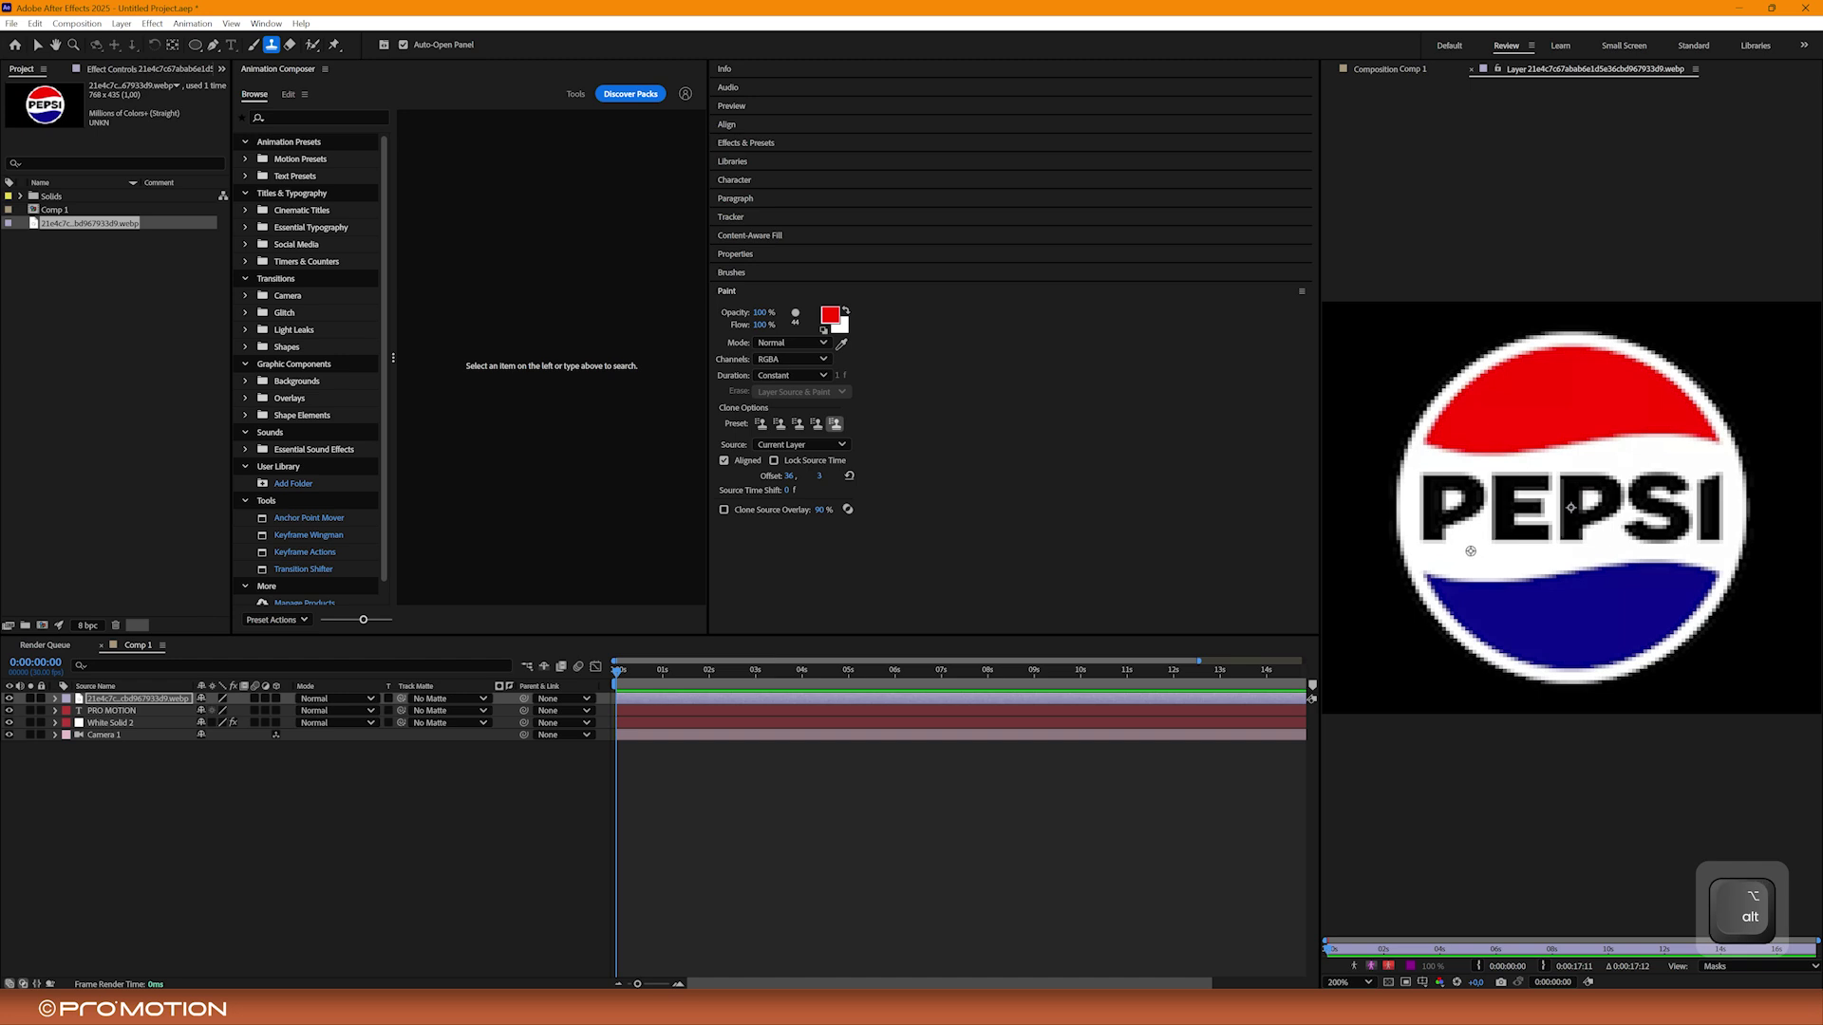
alt+click(1470, 552)
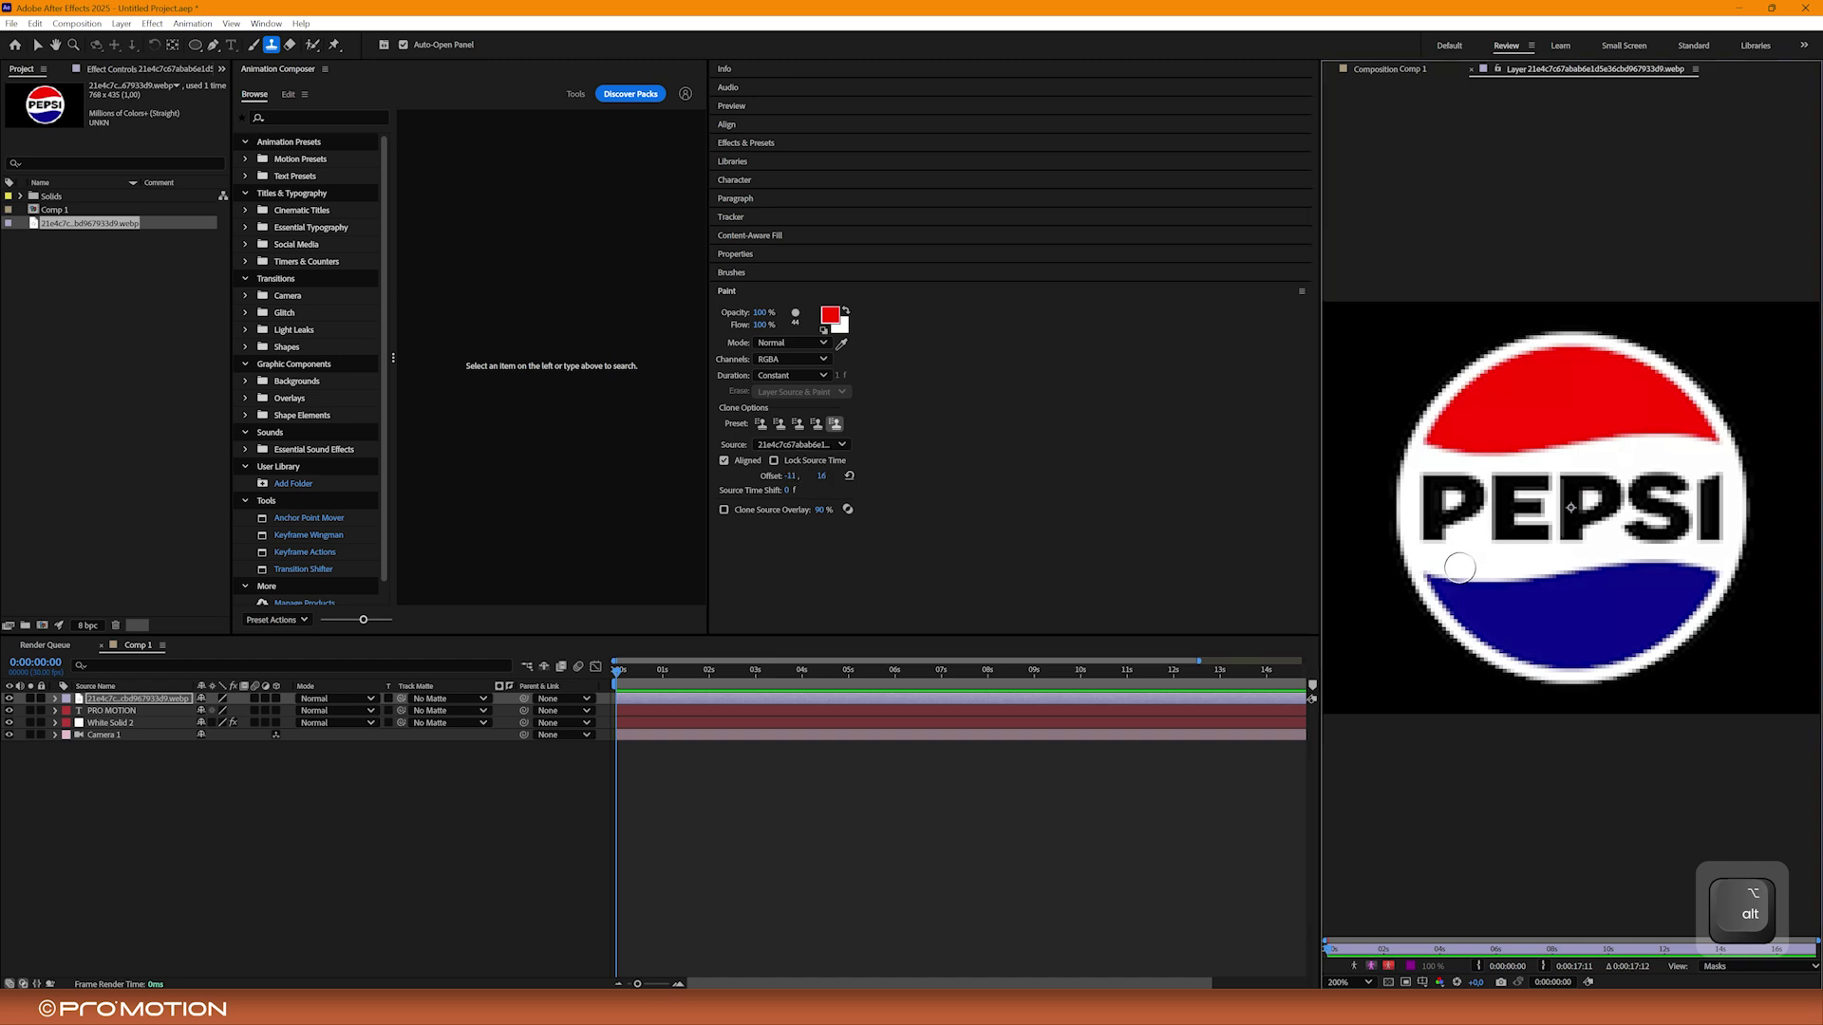
mouse_move(1433, 577)
mouse_down()
mouse_move(1462, 594)
mouse_move(1464, 565)
mouse_move(1451, 587)
mouse_move(1432, 562)
mouse_move(1469, 589)
mouse_up()
key(alt)
alt+click(1462, 560)
alt+click(1450, 572)
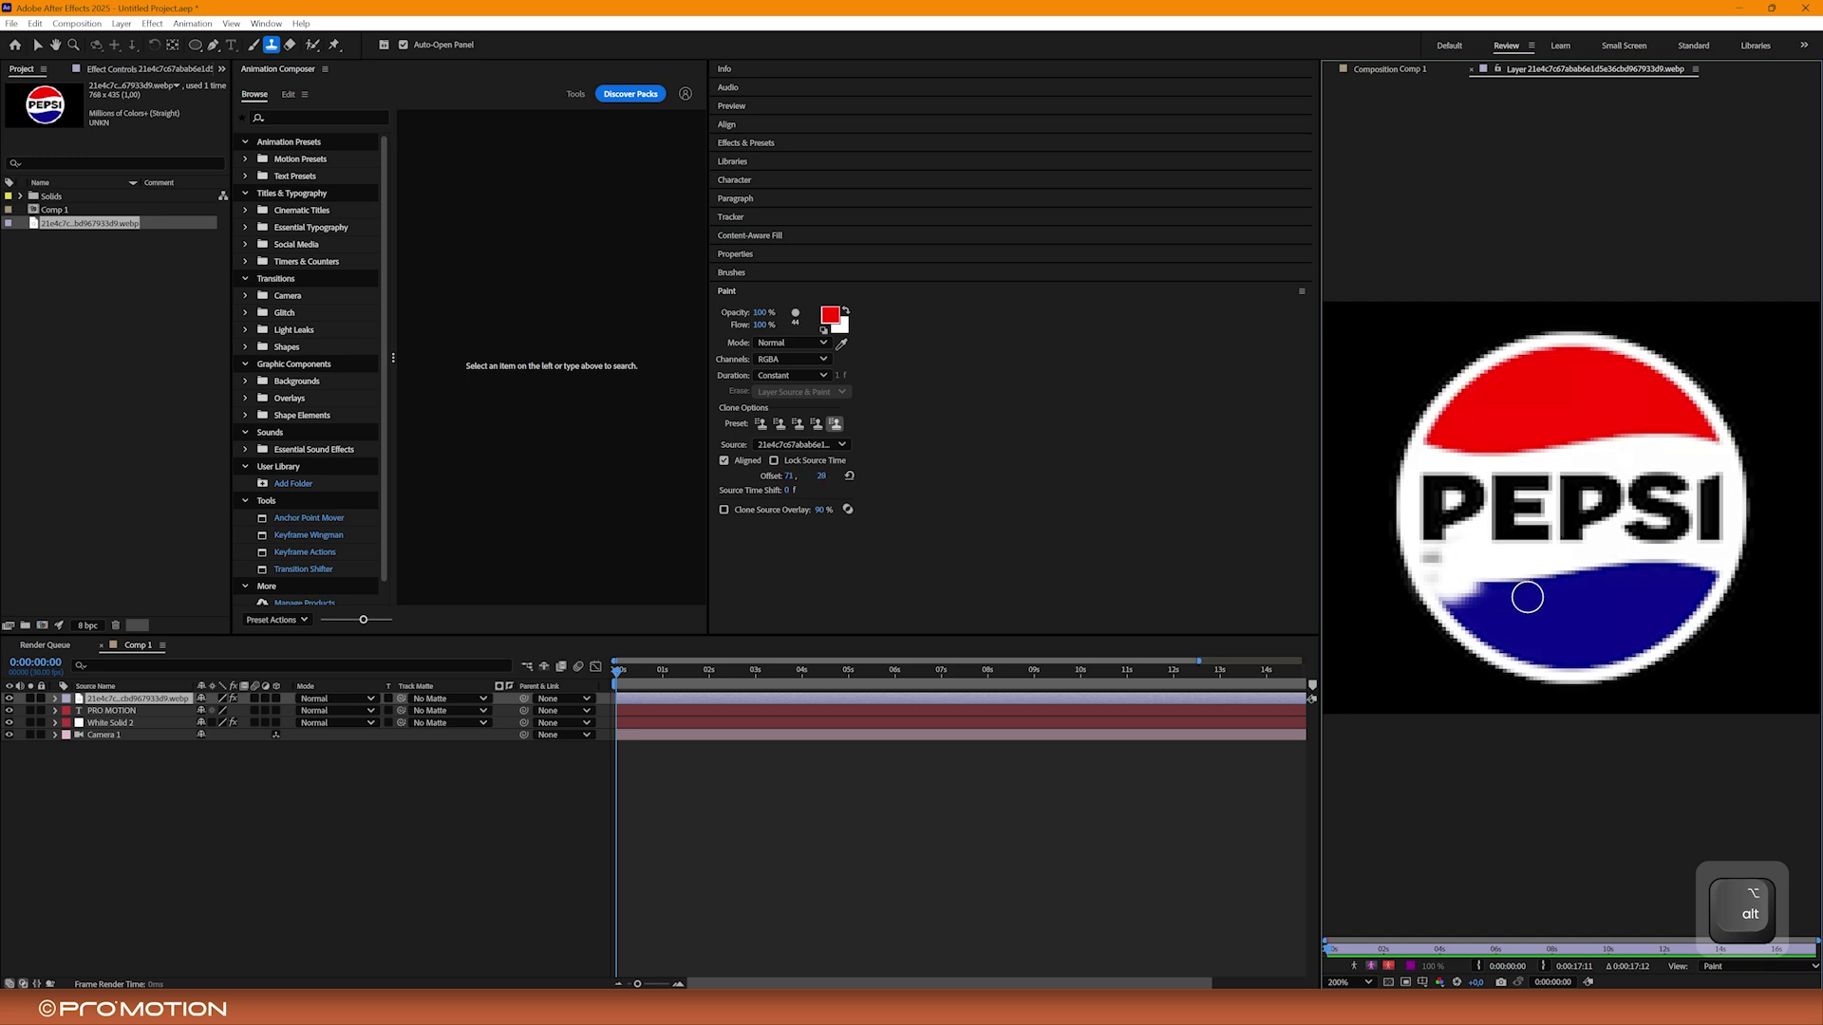
- Clone the white area over the left part of the logo's first letter P, resampling the source nearby
alt+click(1464, 563)
mouse_move(1444, 566)
mouse_down()
mouse_move(1417, 568)
mouse_move(1425, 517)
mouse_up()
alt+click(1444, 567)
alt+click(1444, 554)
alt+click(1448, 544)
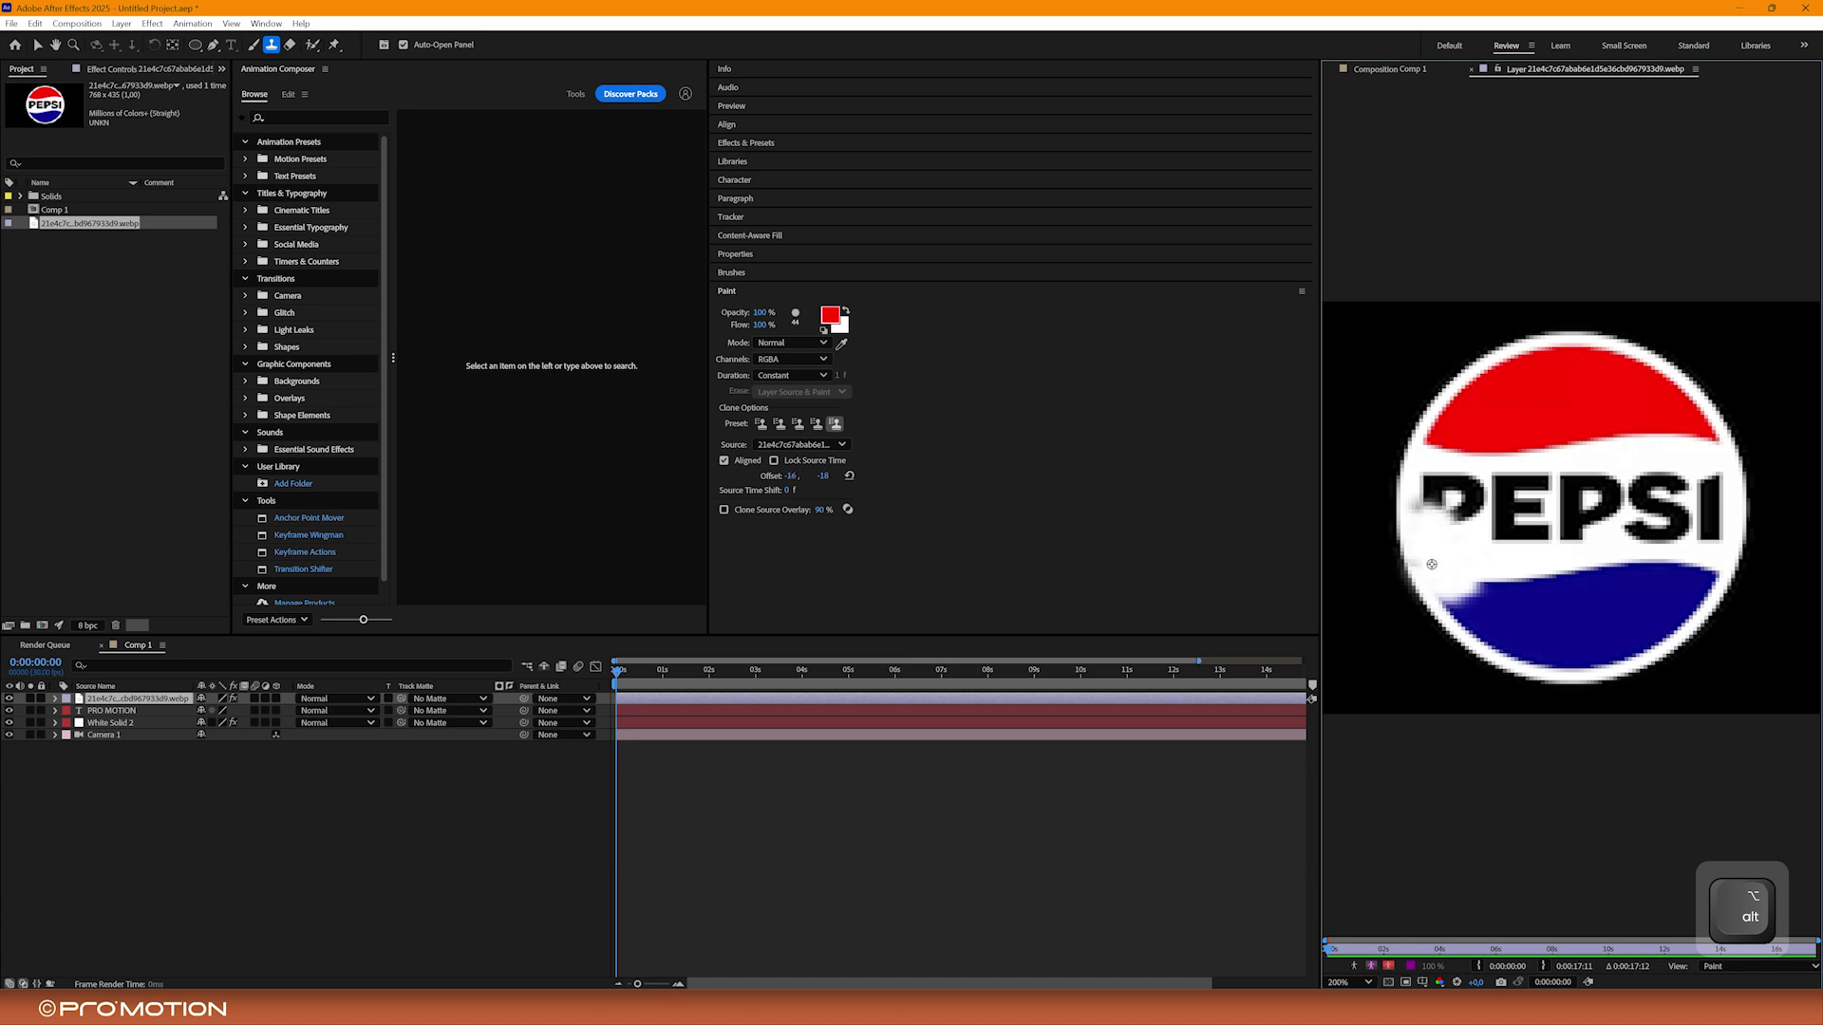
alt+click(1467, 549)
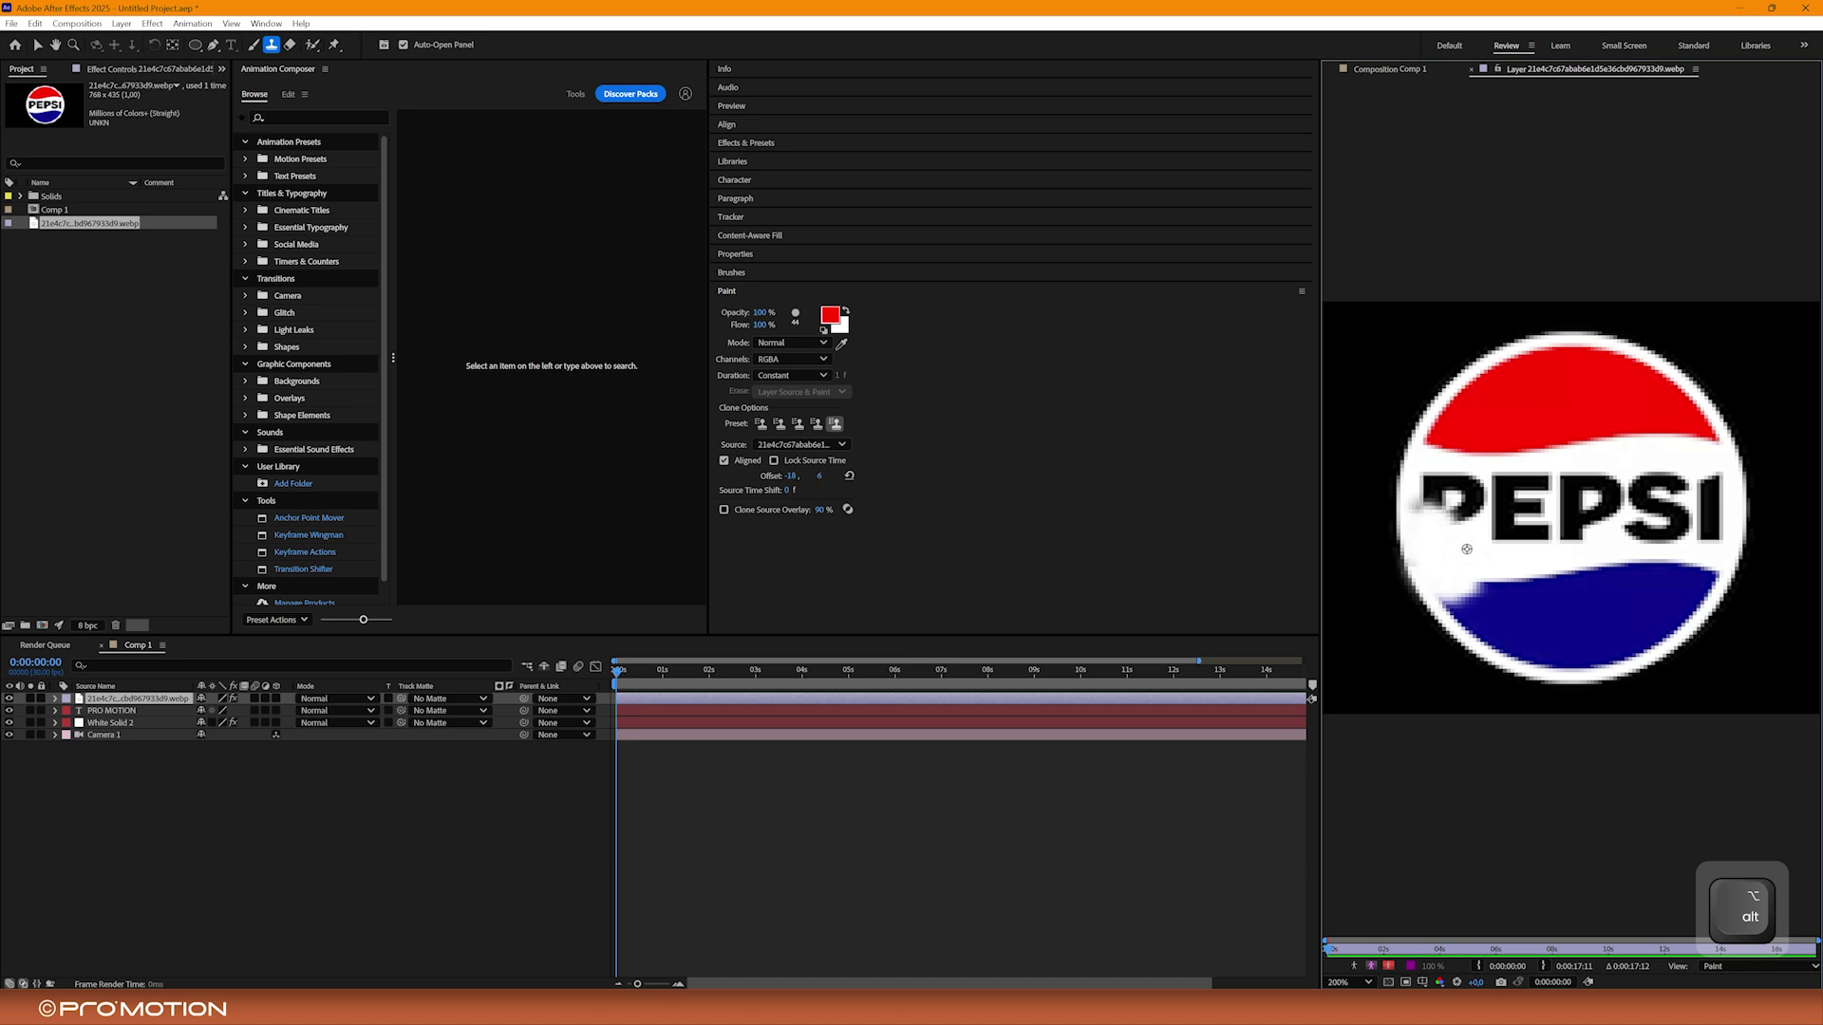
- Clone blue from the lower wave into the white band below the lettering, and red from the upper wave over the letter tops
alt+click(1578, 604)
mouse_move(1505, 573)
mouse_down()
mouse_move(1474, 574)
mouse_move(1541, 566)
mouse_up()
alt+click(1605, 603)
alt+click(1565, 422)
drag(1605, 452, 1538, 456)
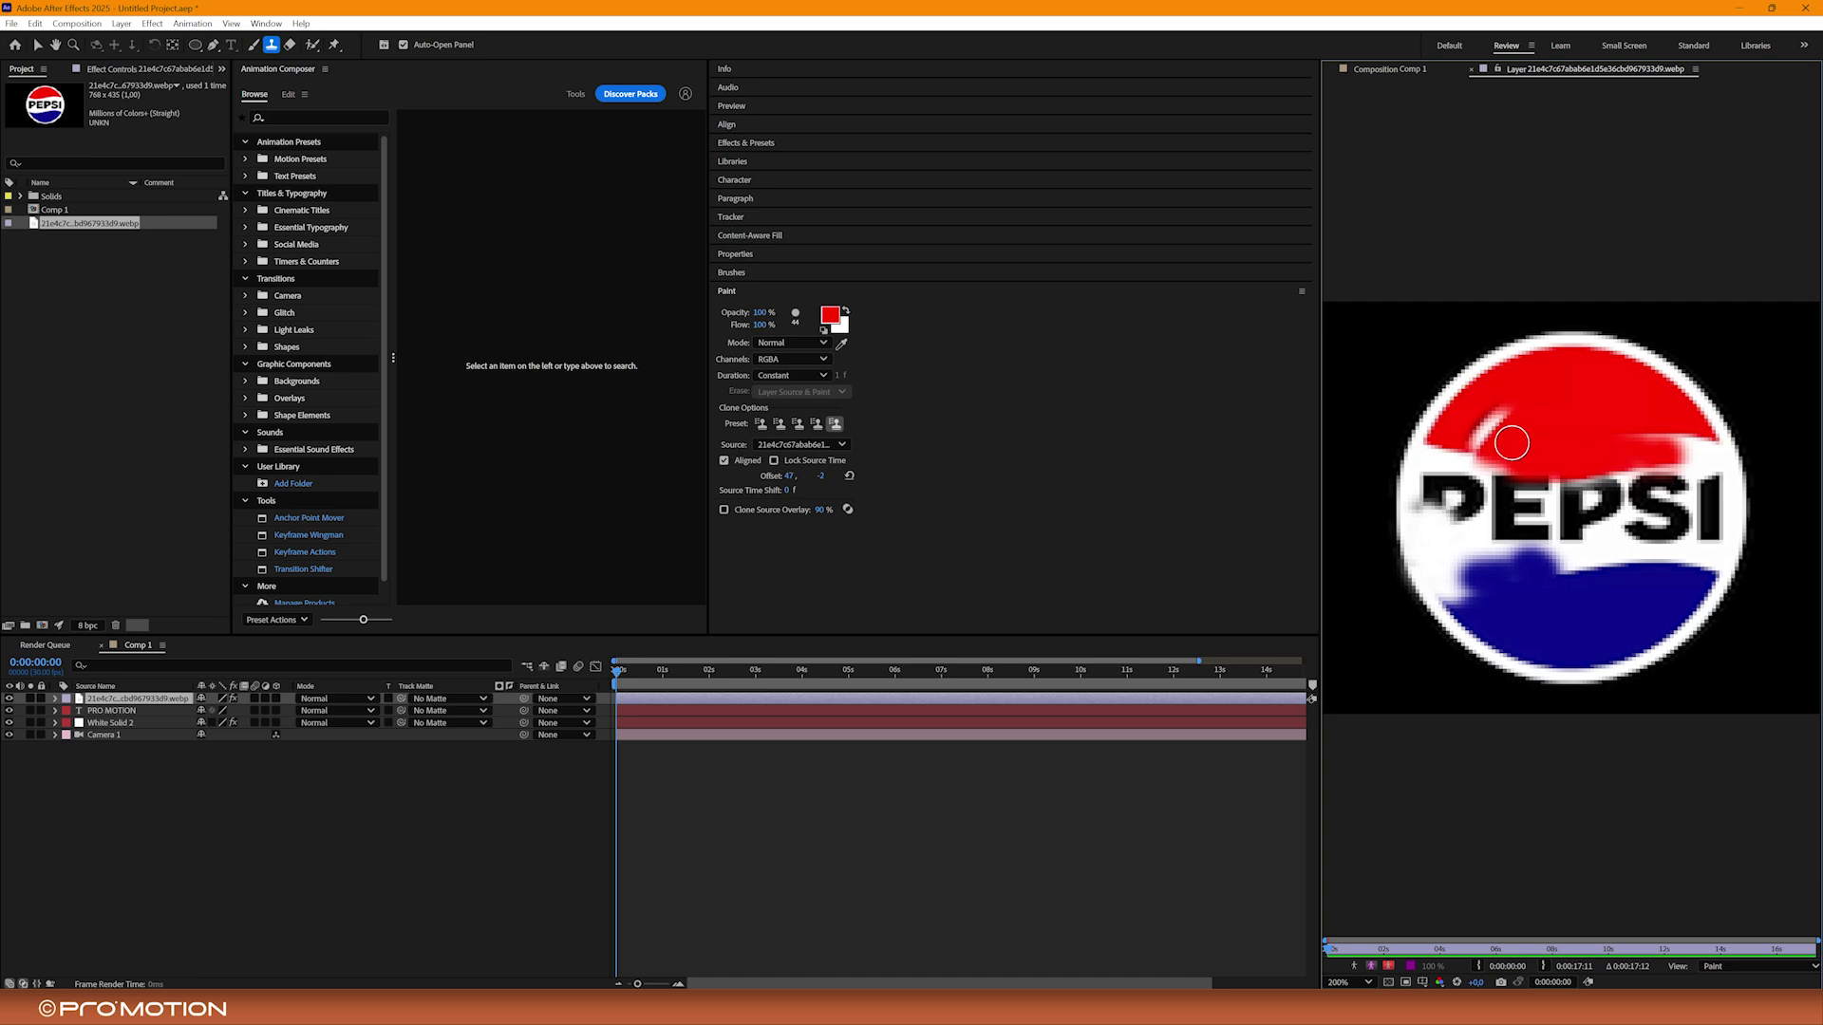
- Try further clone strokes around the logo's lettering and undo the last stroke
key(ctrl)
mouse_move(1519, 491)
mouse_down()
mouse_move(1636, 491)
mouse_move(1488, 491)
mouse_up()
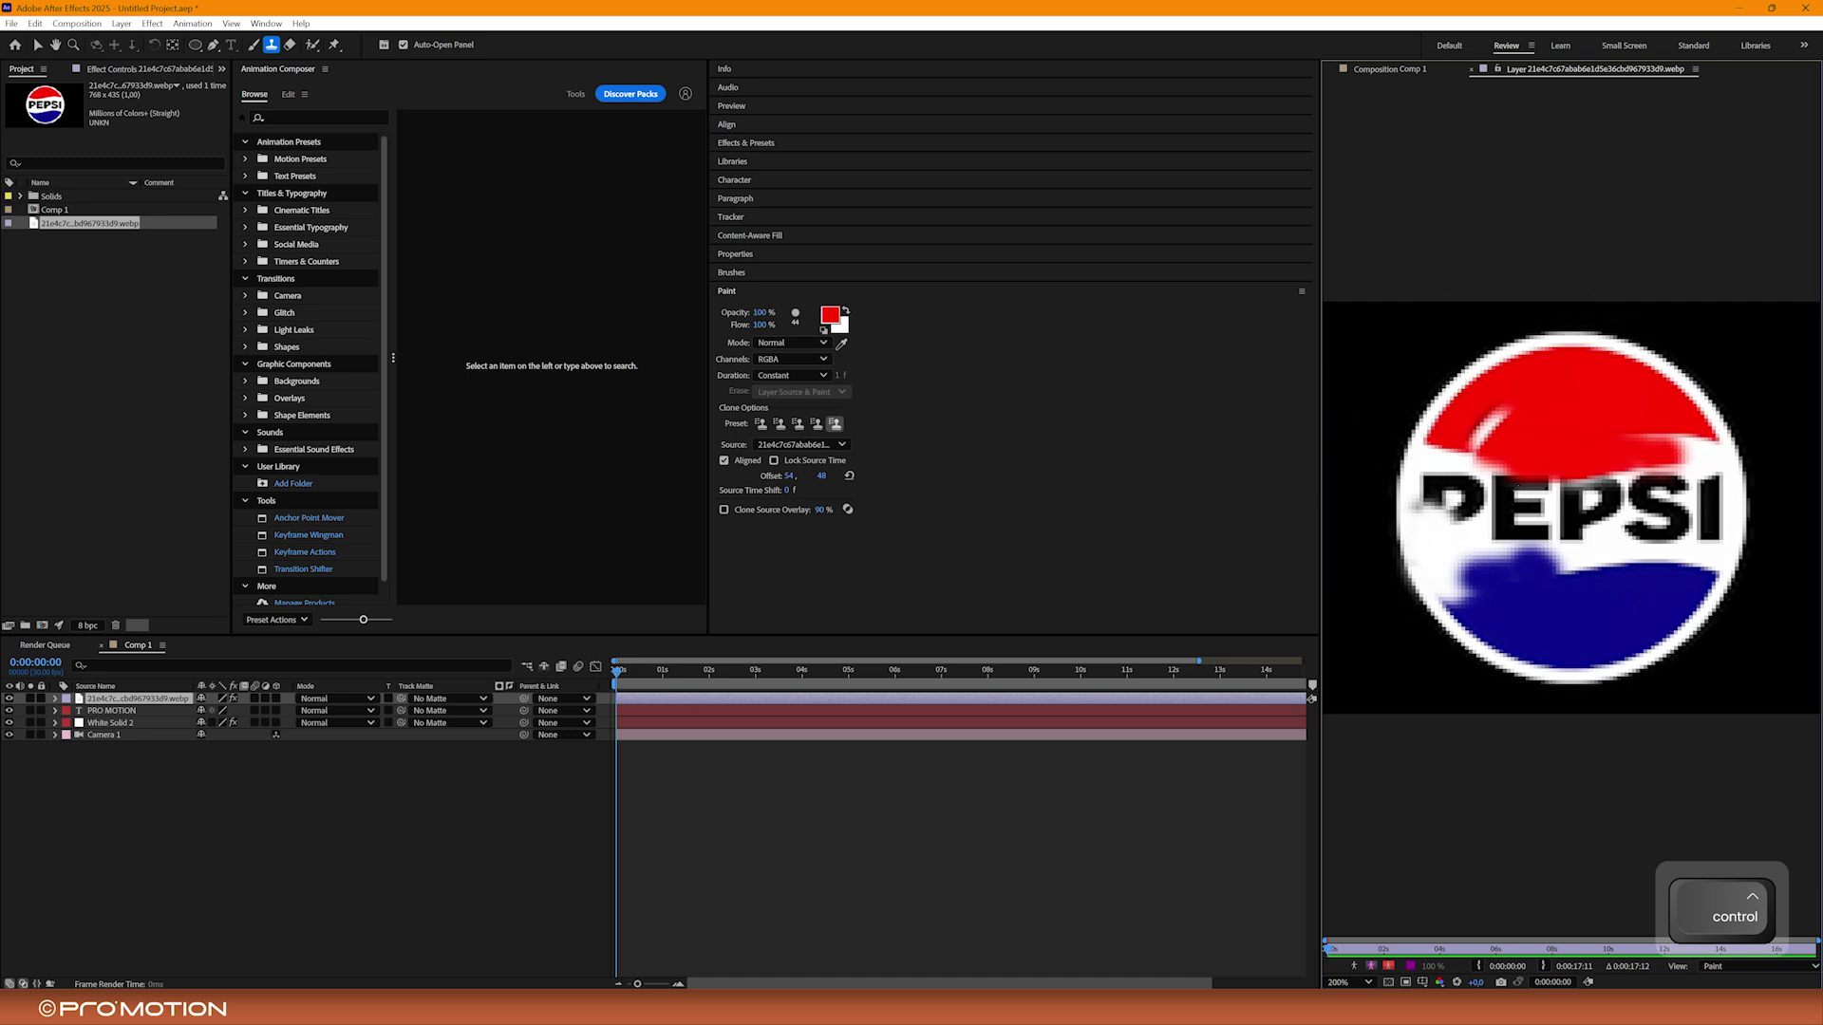
mouse_move(1519, 491)
mouse_down()
mouse_move(1532, 464)
mouse_move(1534, 506)
mouse_move(1523, 448)
mouse_move(1669, 508)
mouse_move(1547, 407)
mouse_up()
key(ctrl+z)
alt+click(1611, 564)
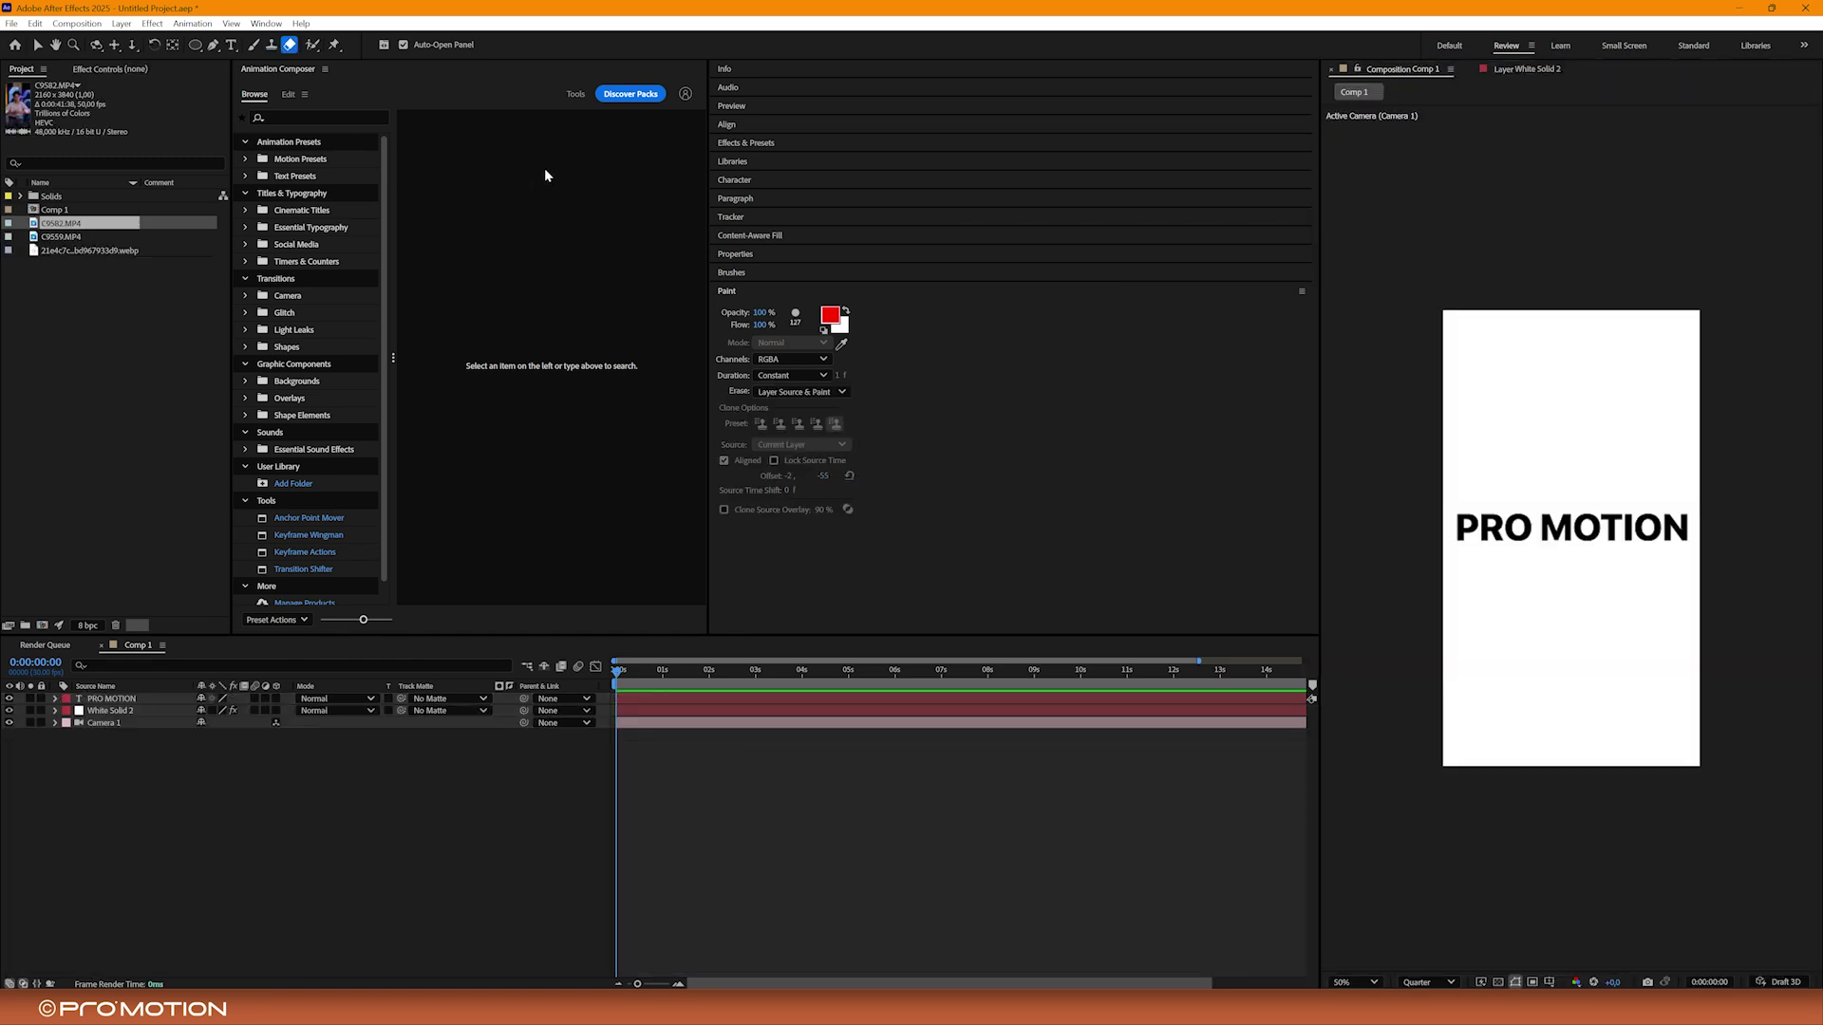
- Activate the Roto Brush and create a new composition from the C9582.MP4 footage
click(313, 46)
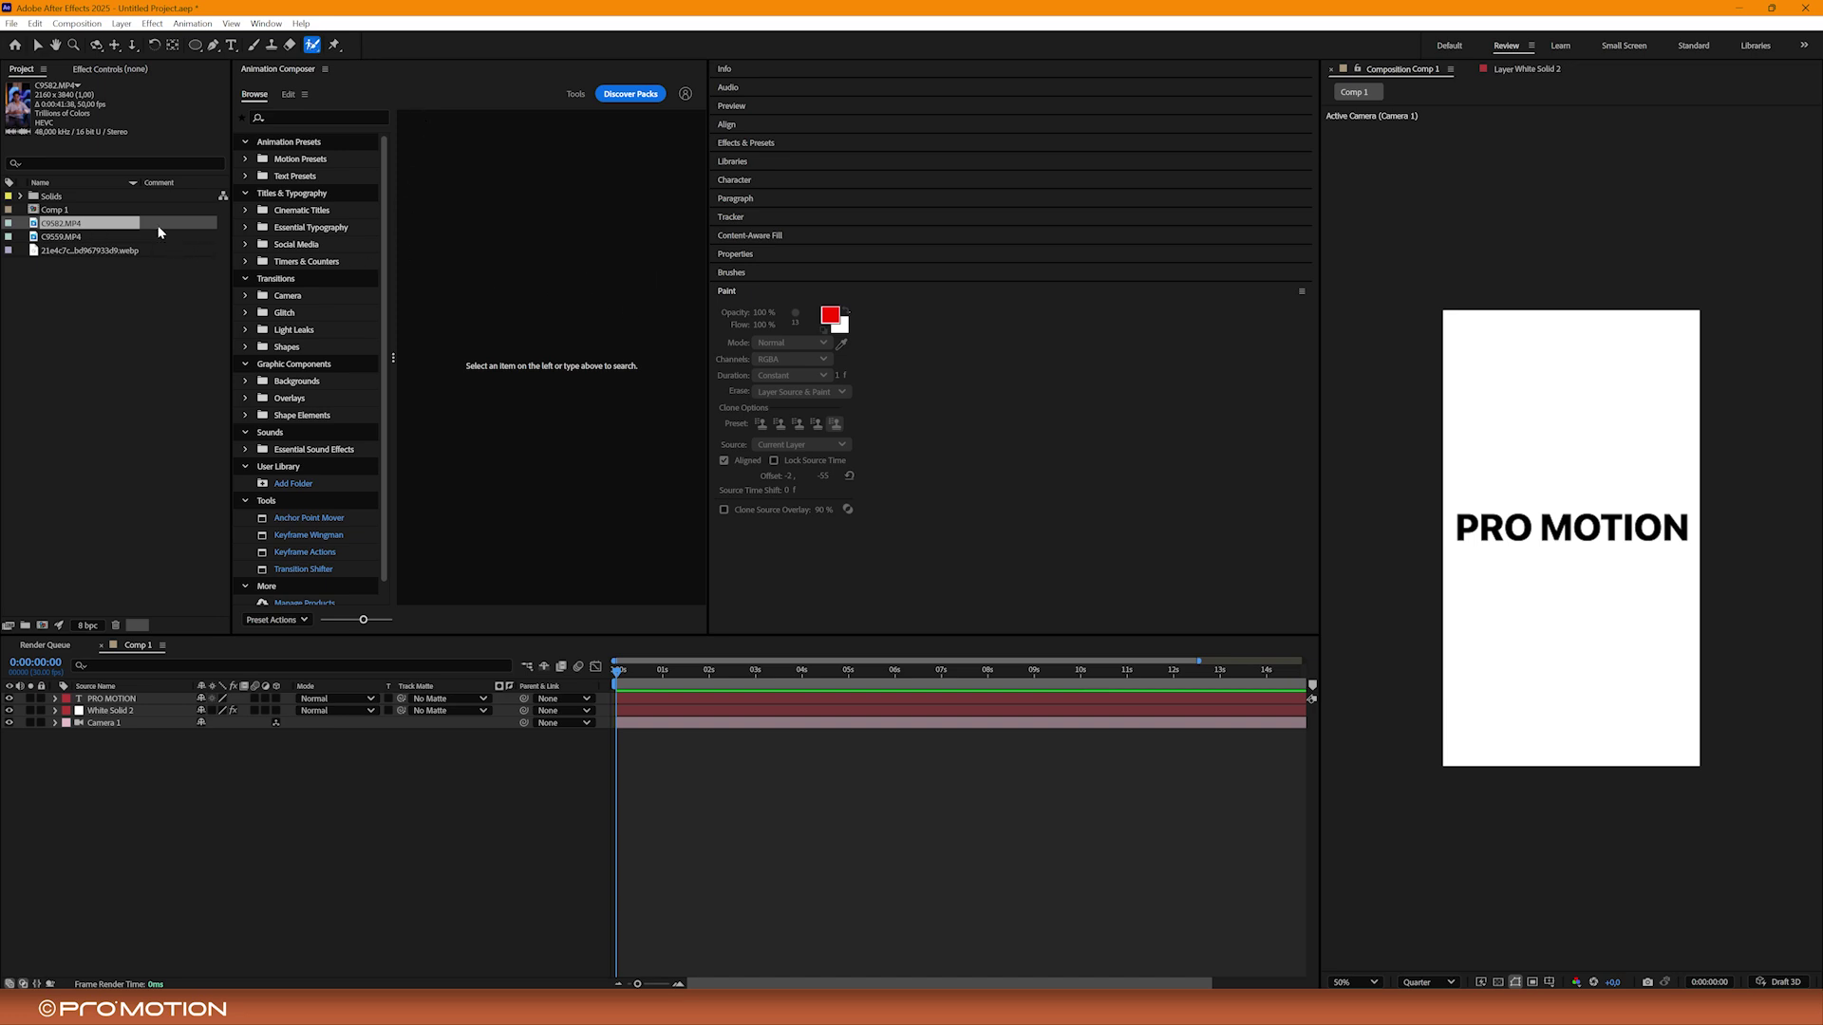
click(88, 225)
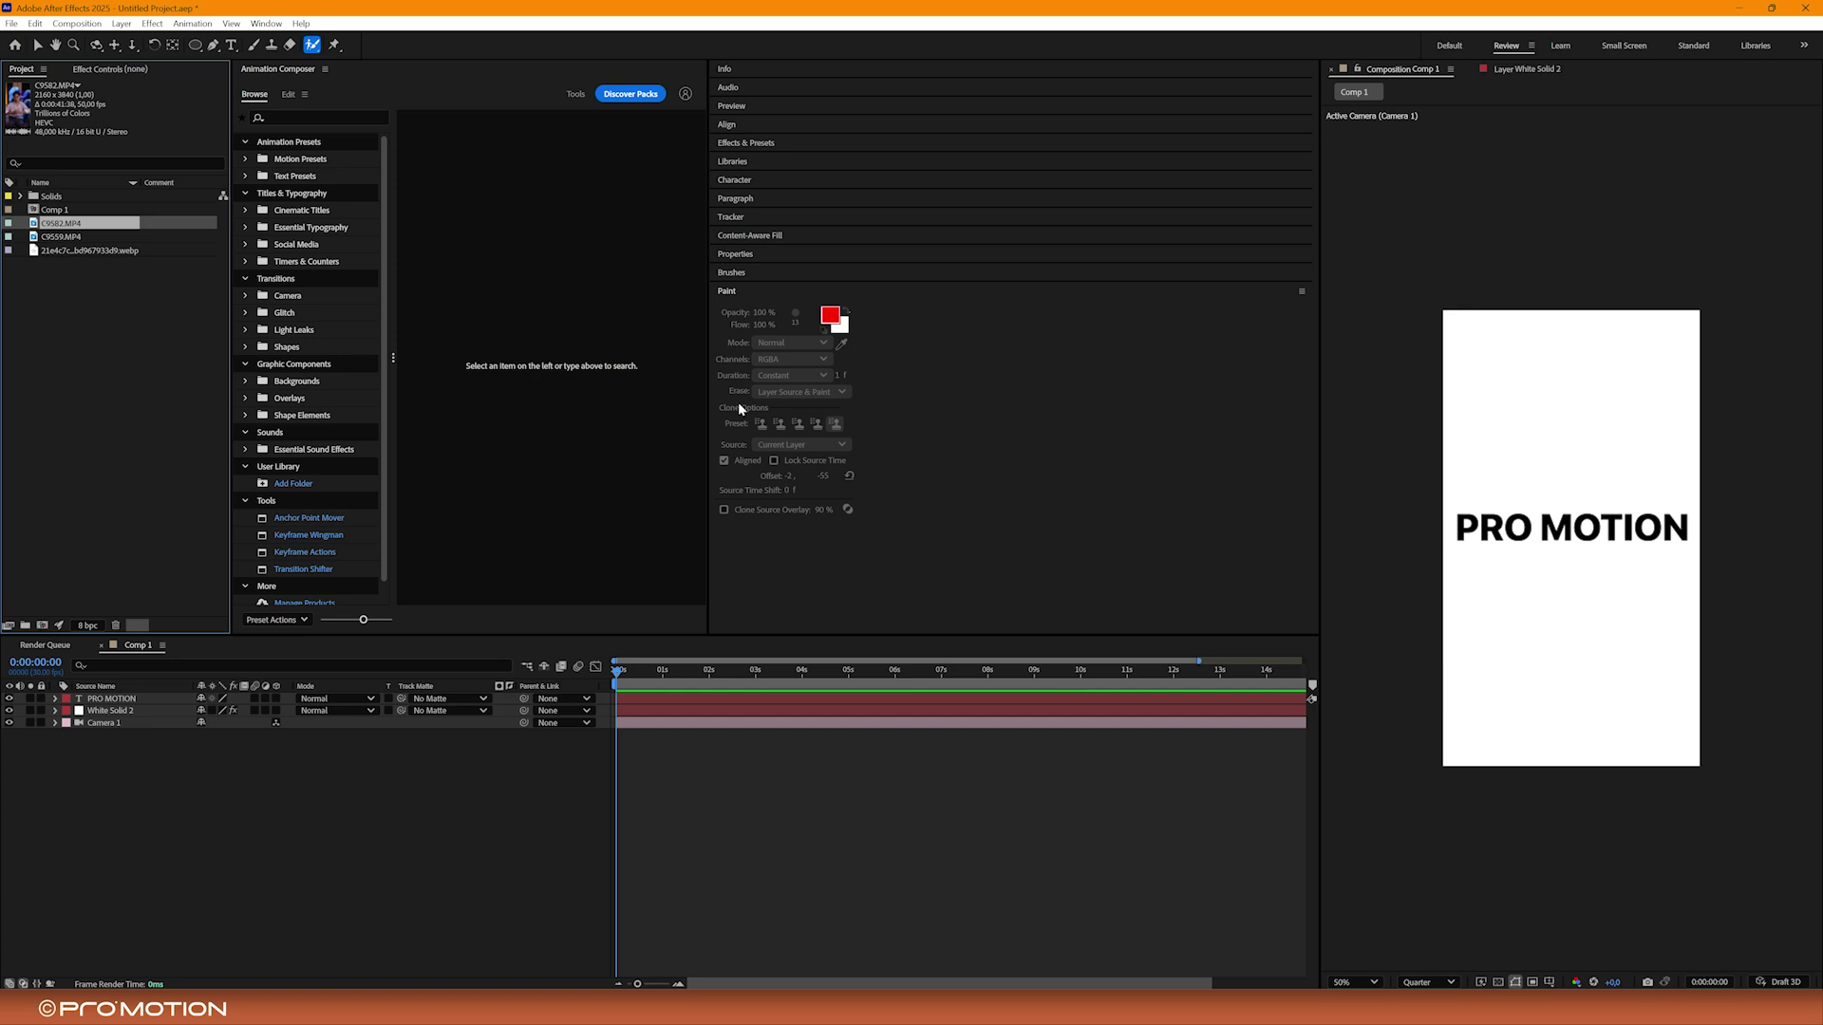
right_click(82, 229)
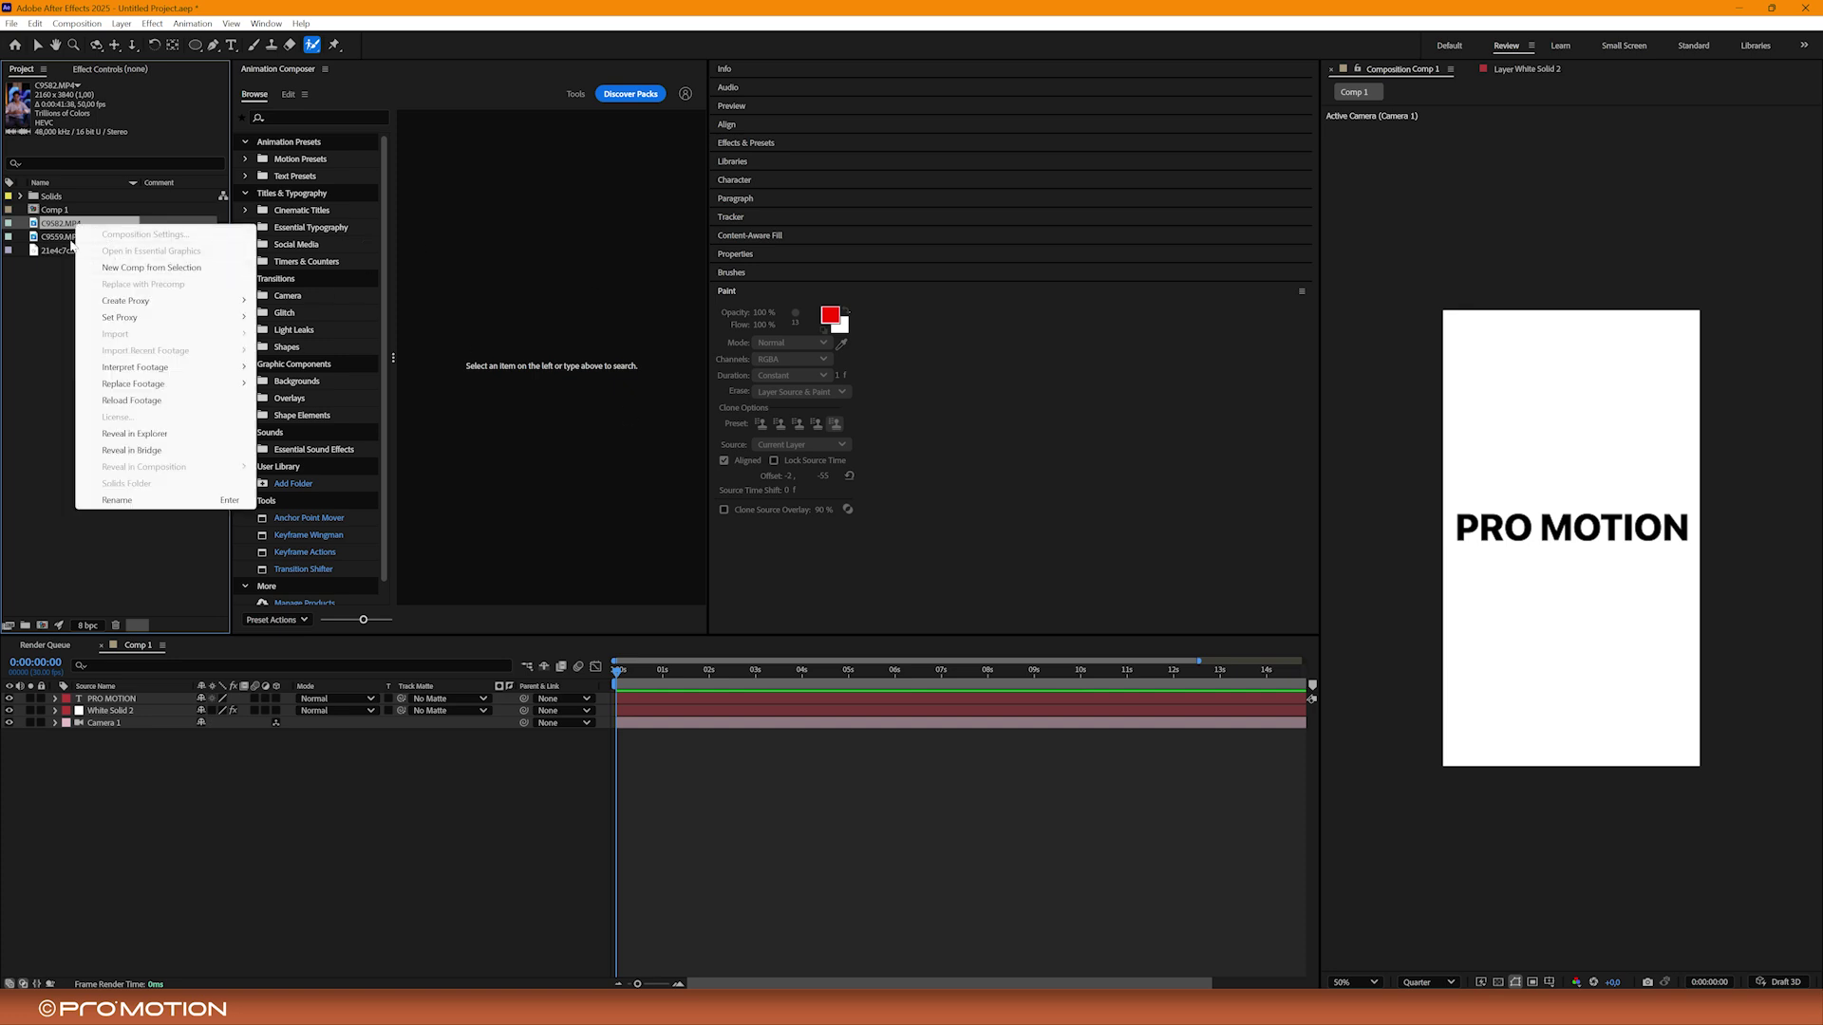
click(133, 276)
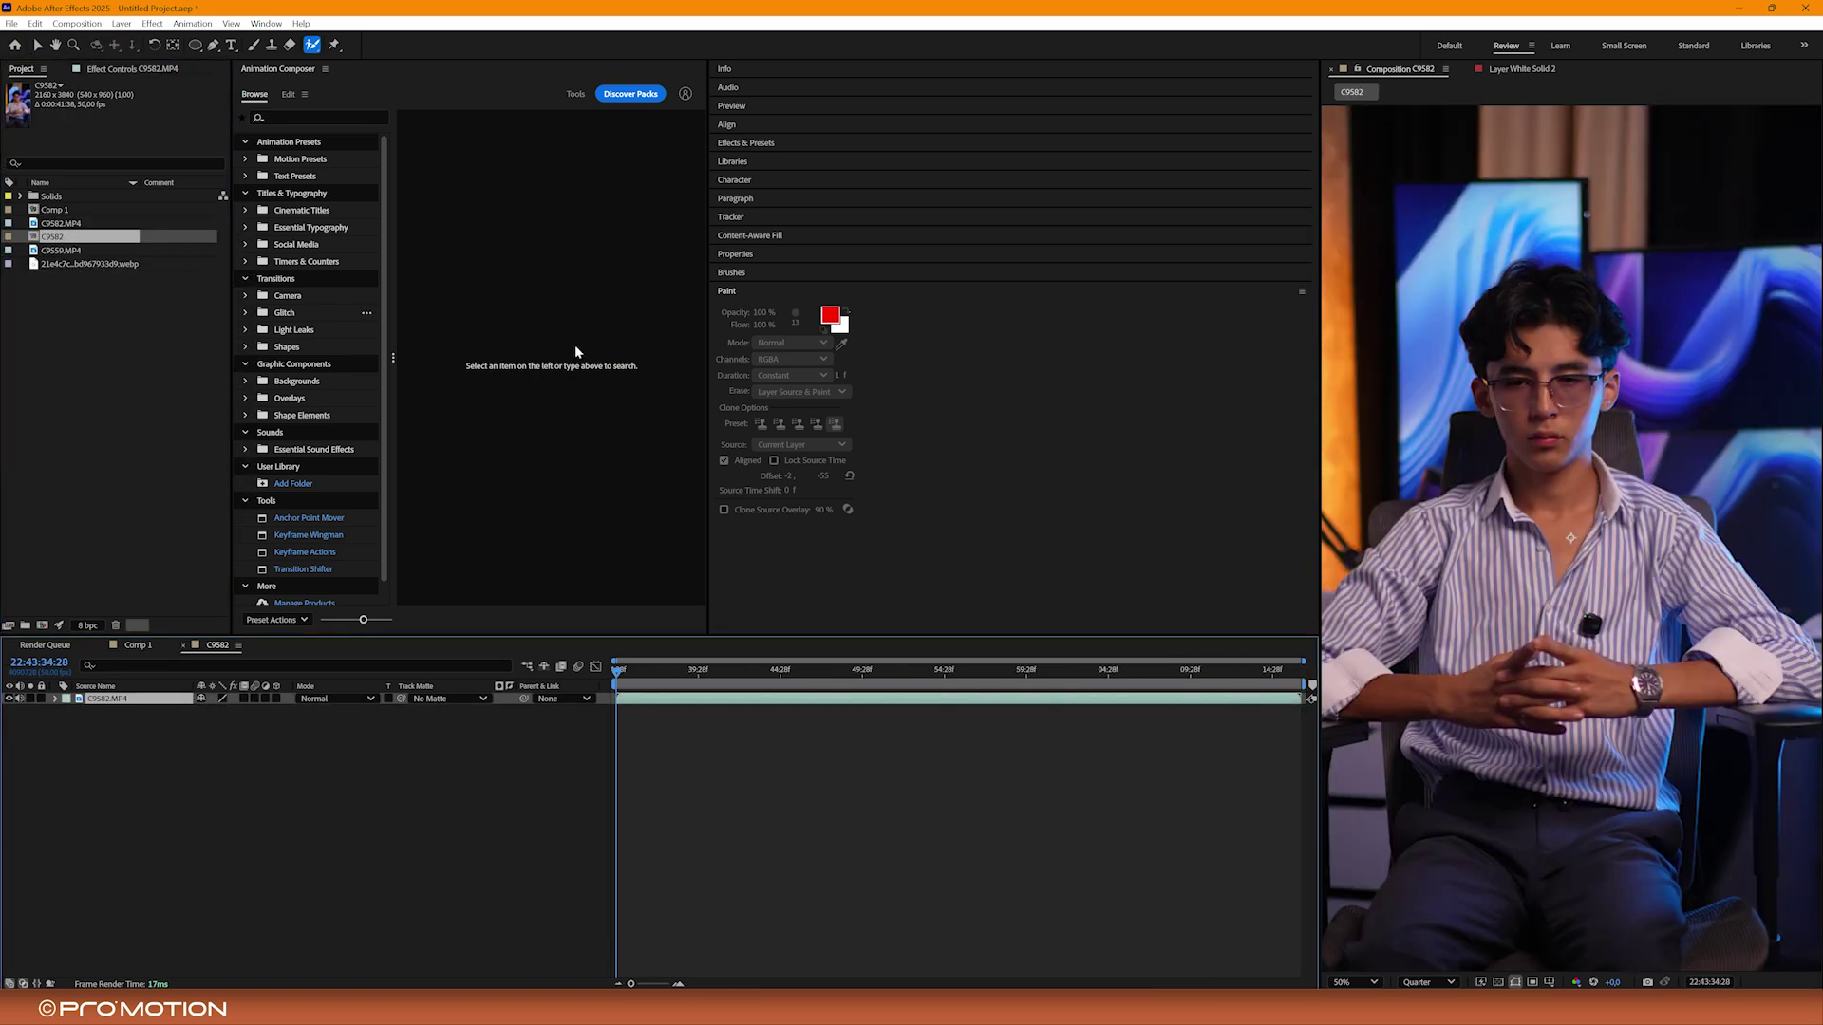
key(period)
key(comma)
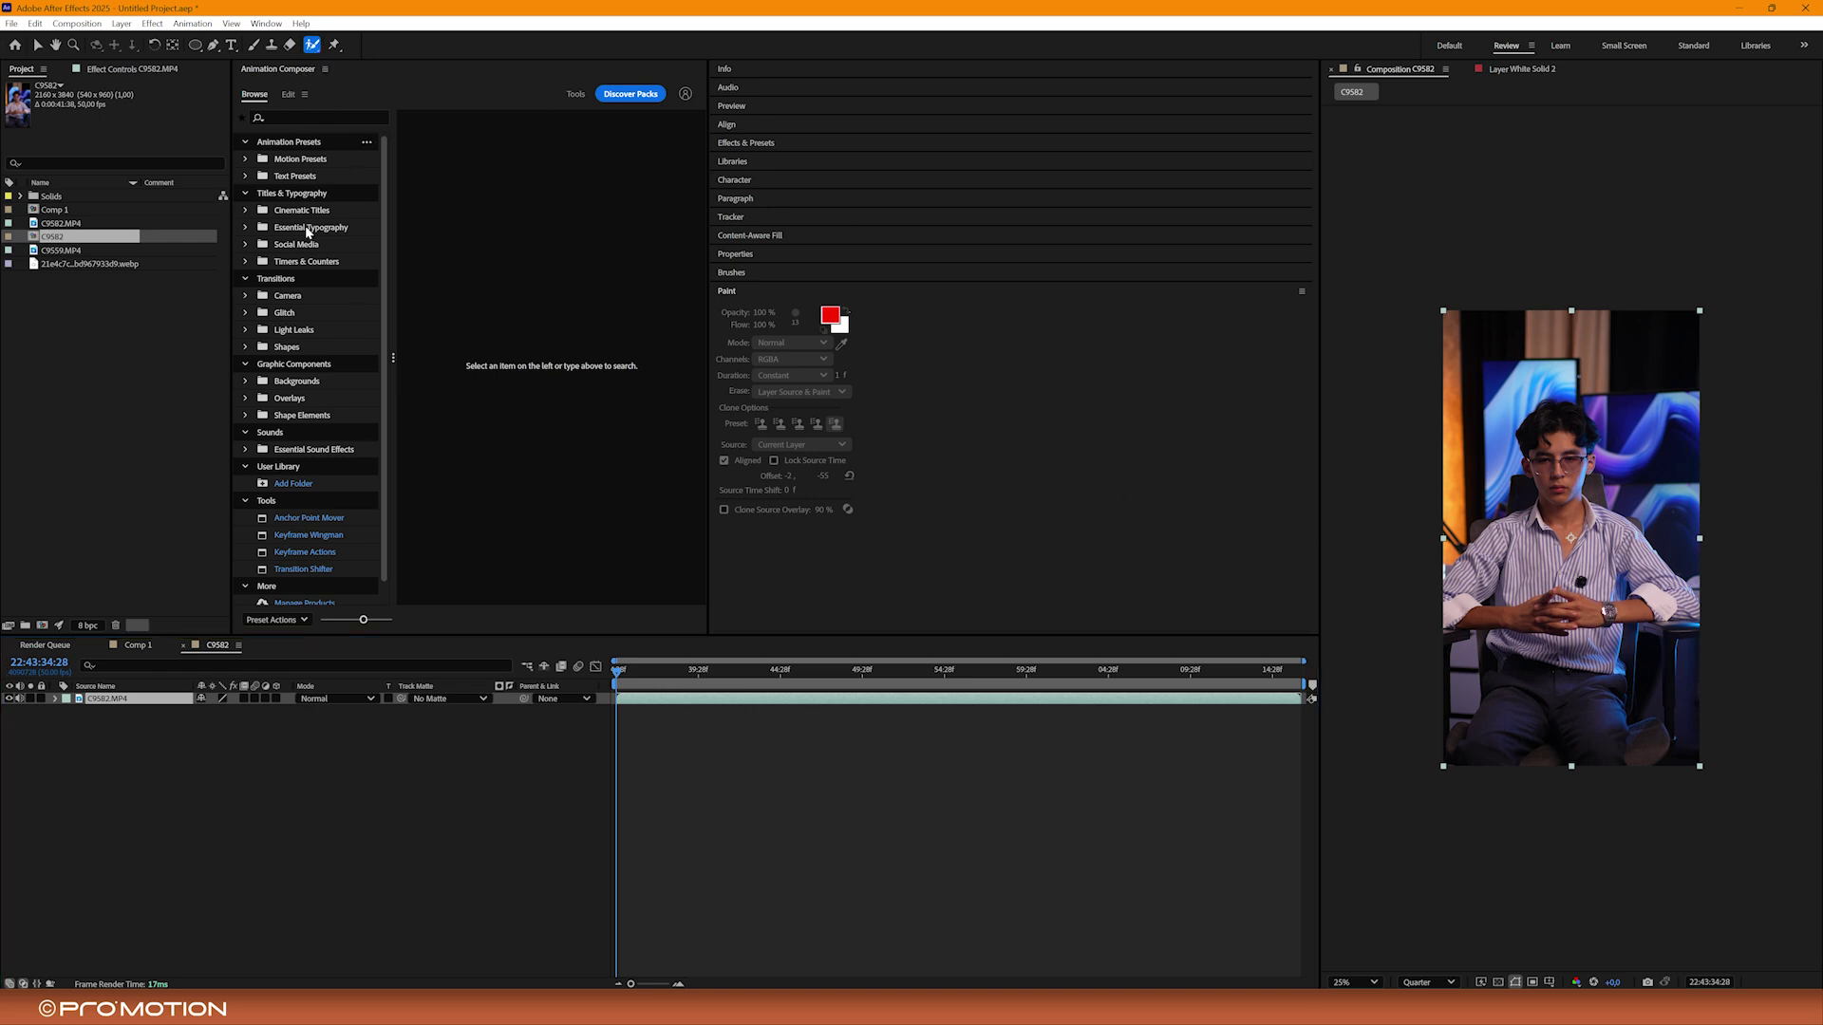
- Open the C9582.MP4 layer for editing and paint Roto Brush foreground strokes over the man's chest, face, shoulders and arms
double_click(111, 704)
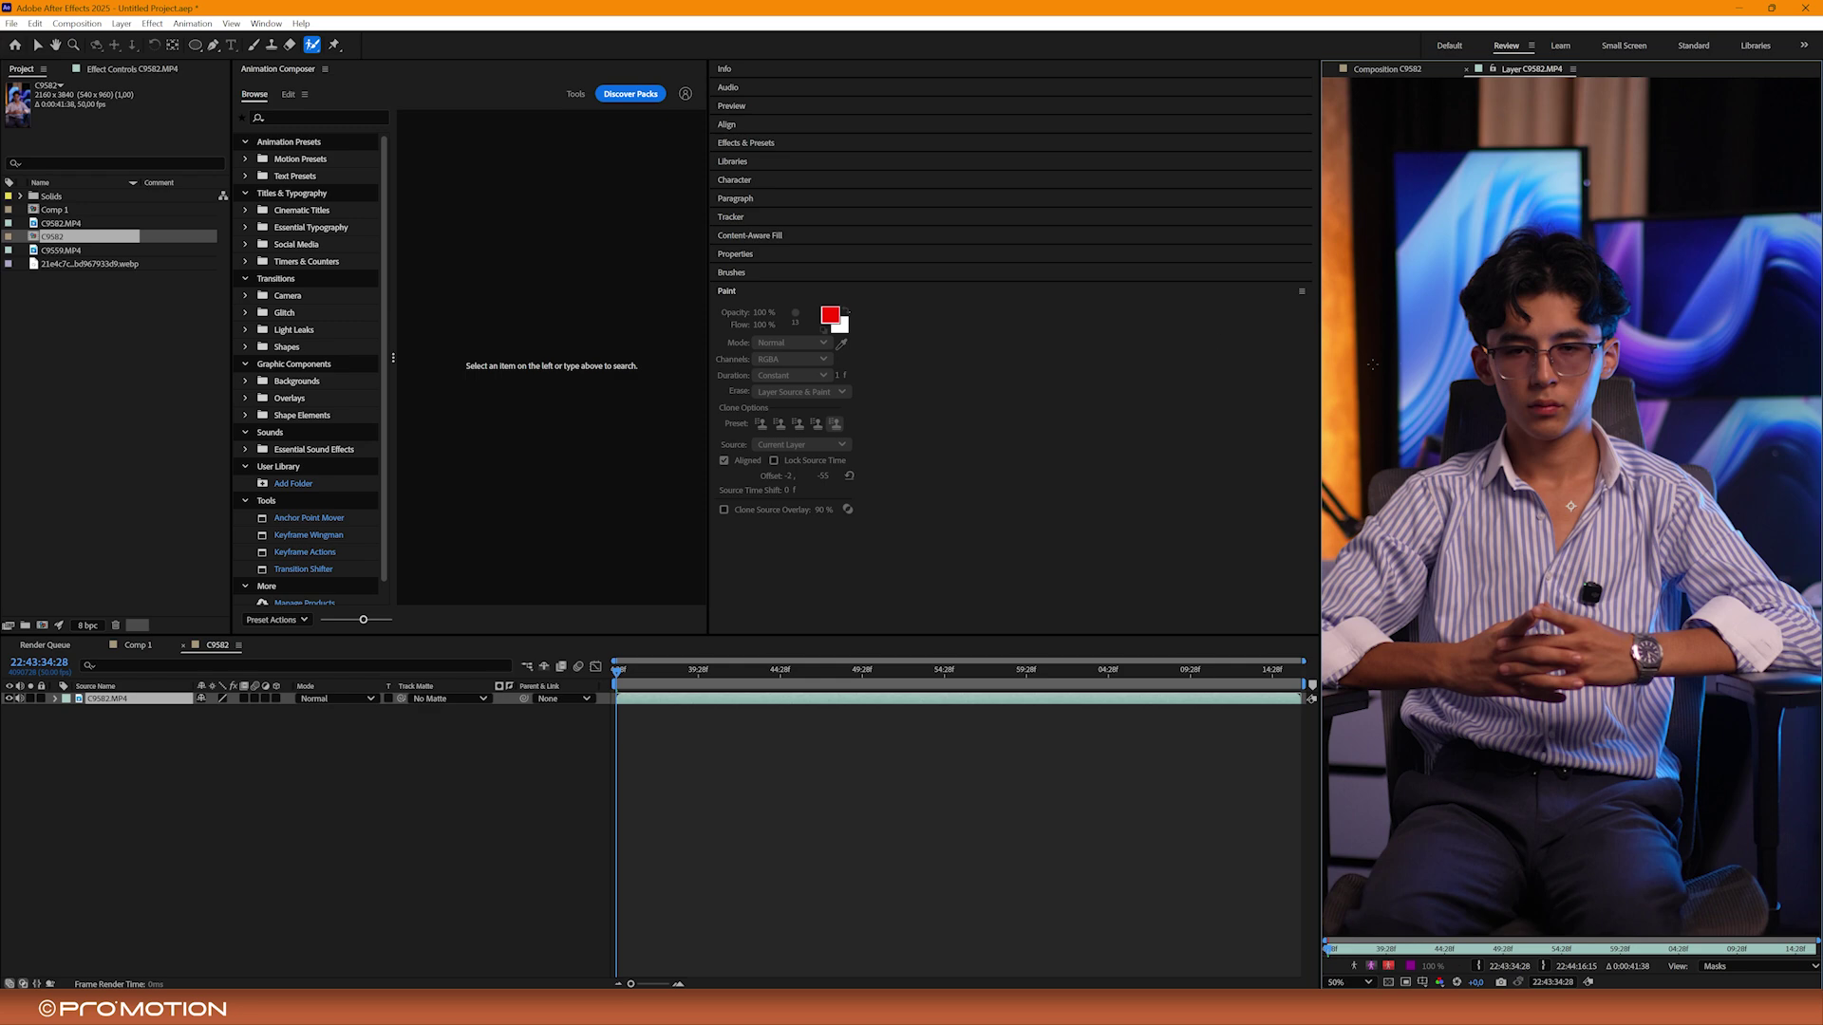
click(1542, 513)
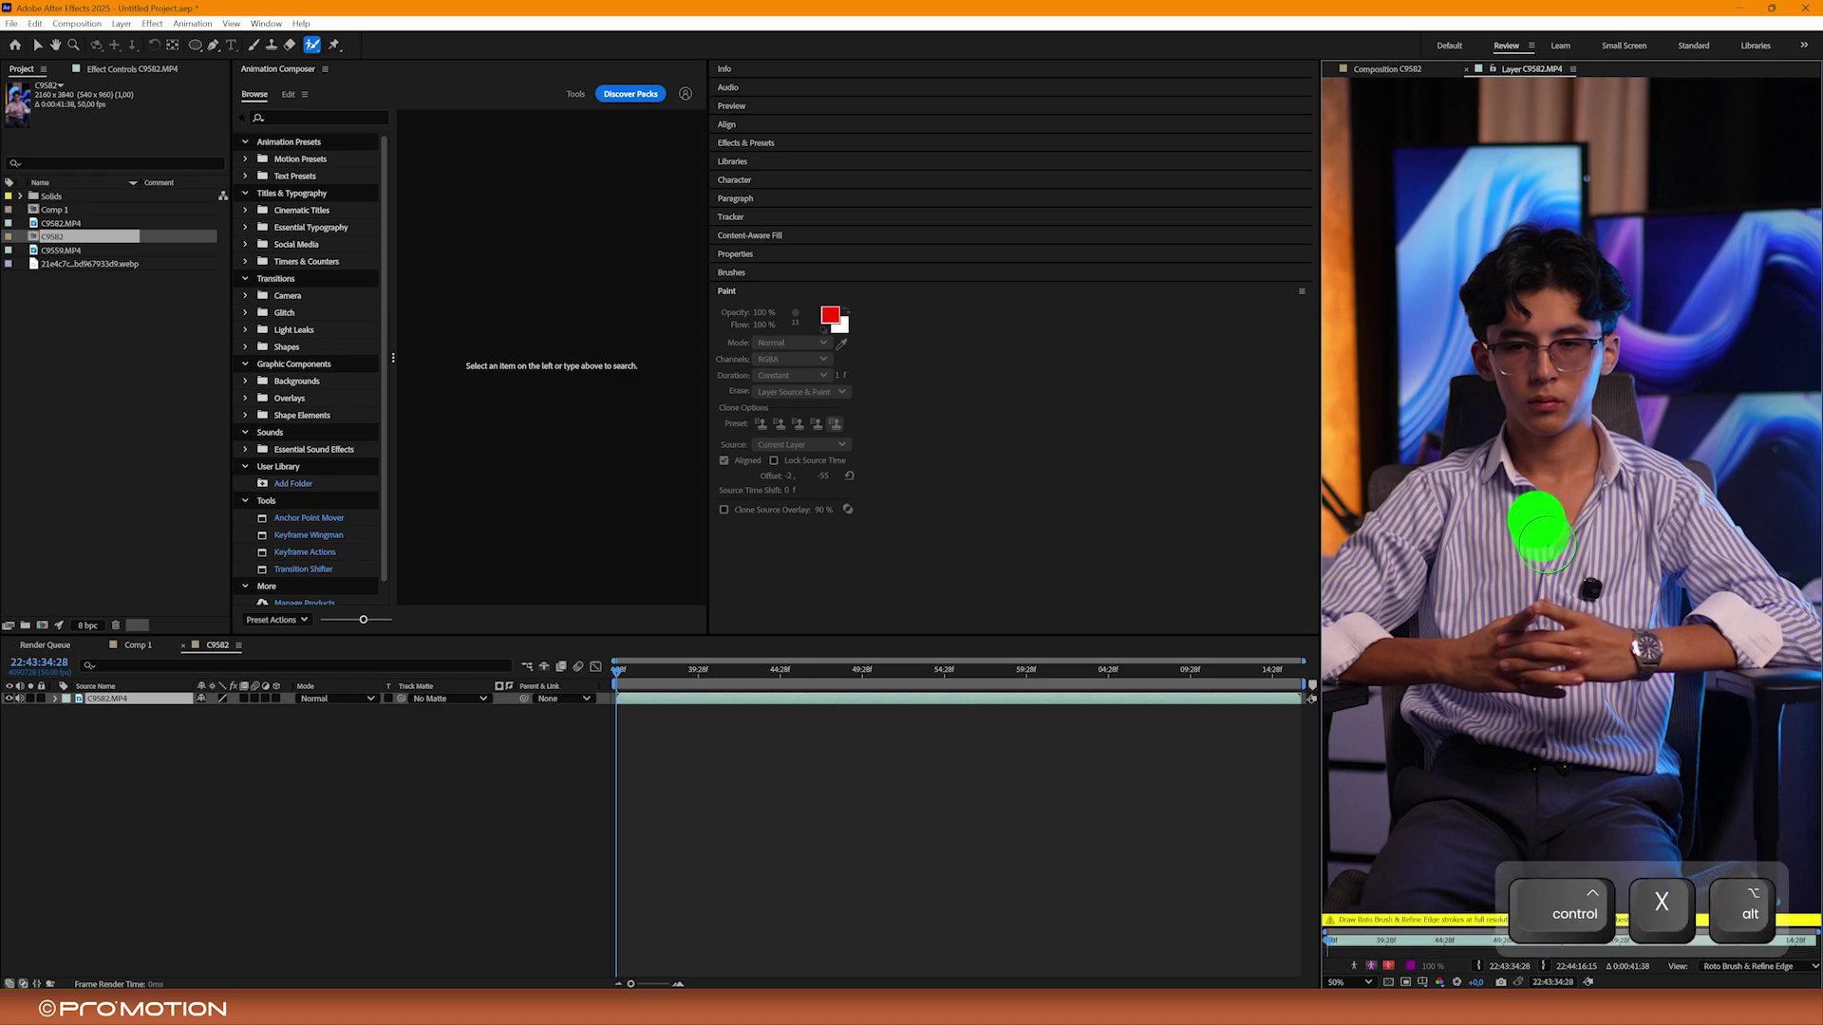
drag(1546, 474, 1540, 328)
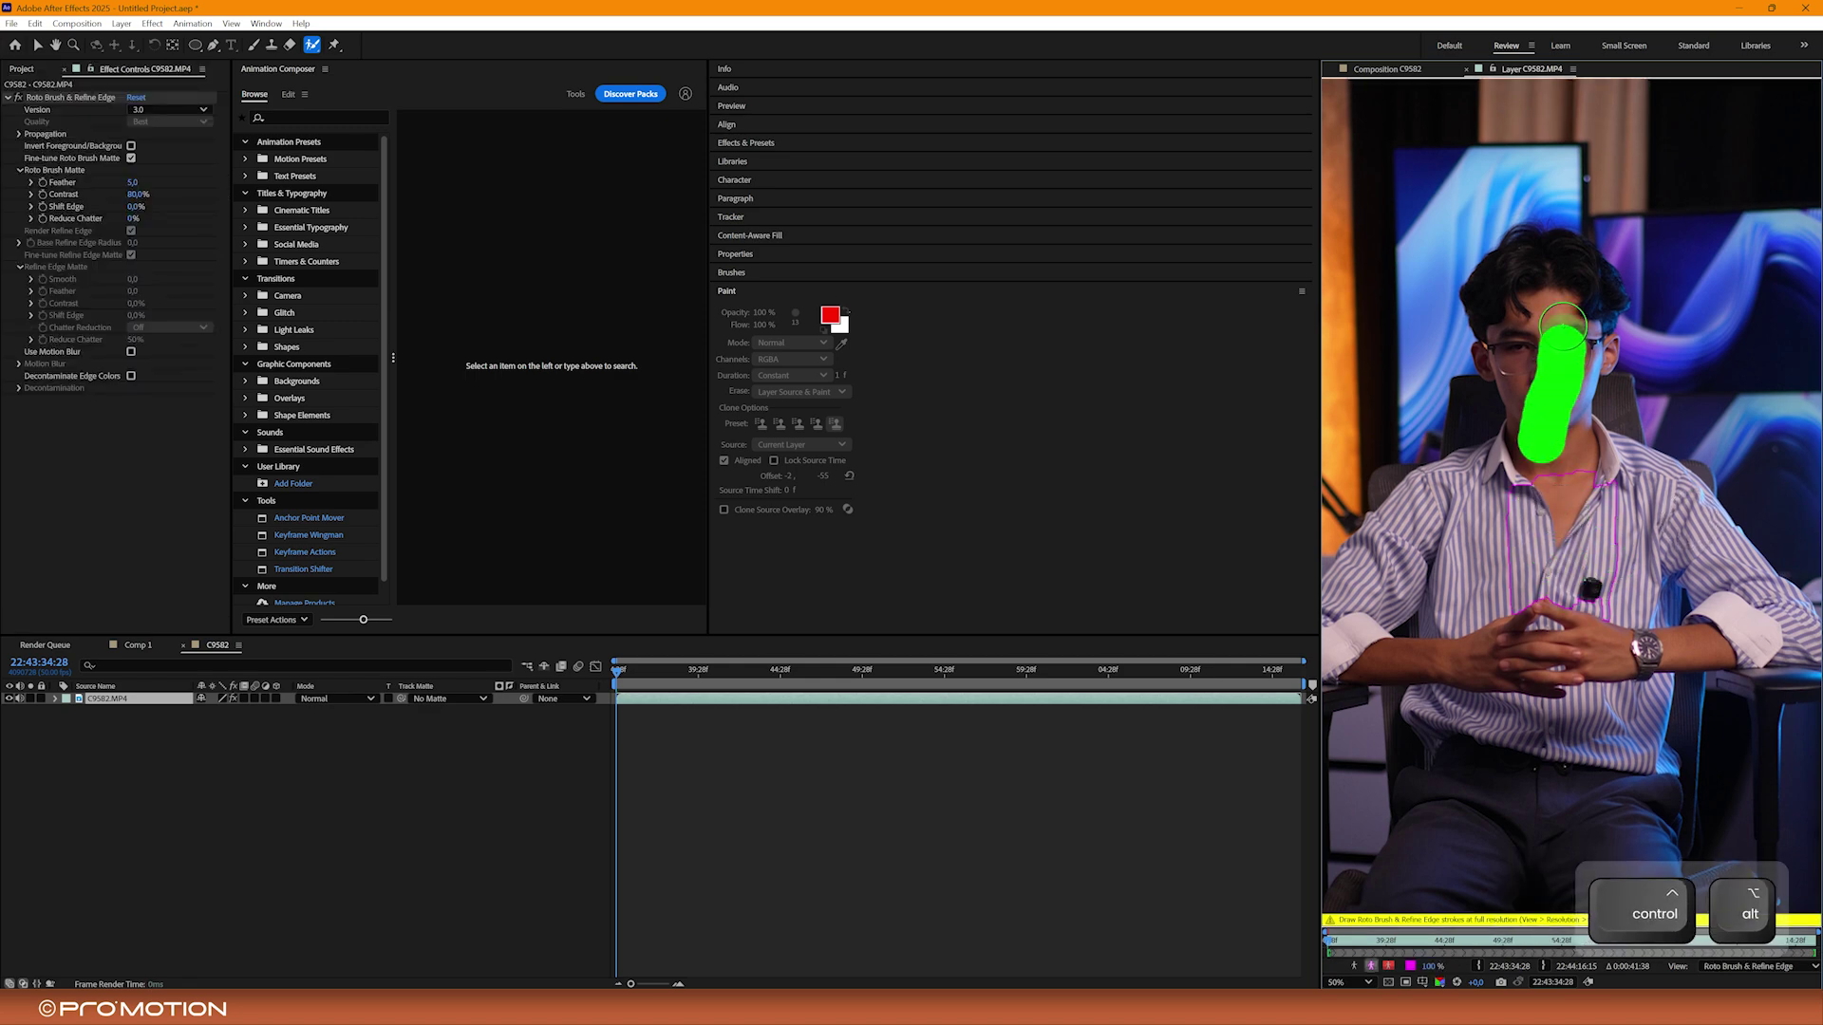
drag(1578, 389, 1616, 474)
drag(1639, 496, 1700, 570)
drag(1563, 546, 1441, 589)
drag(1447, 506, 1389, 545)
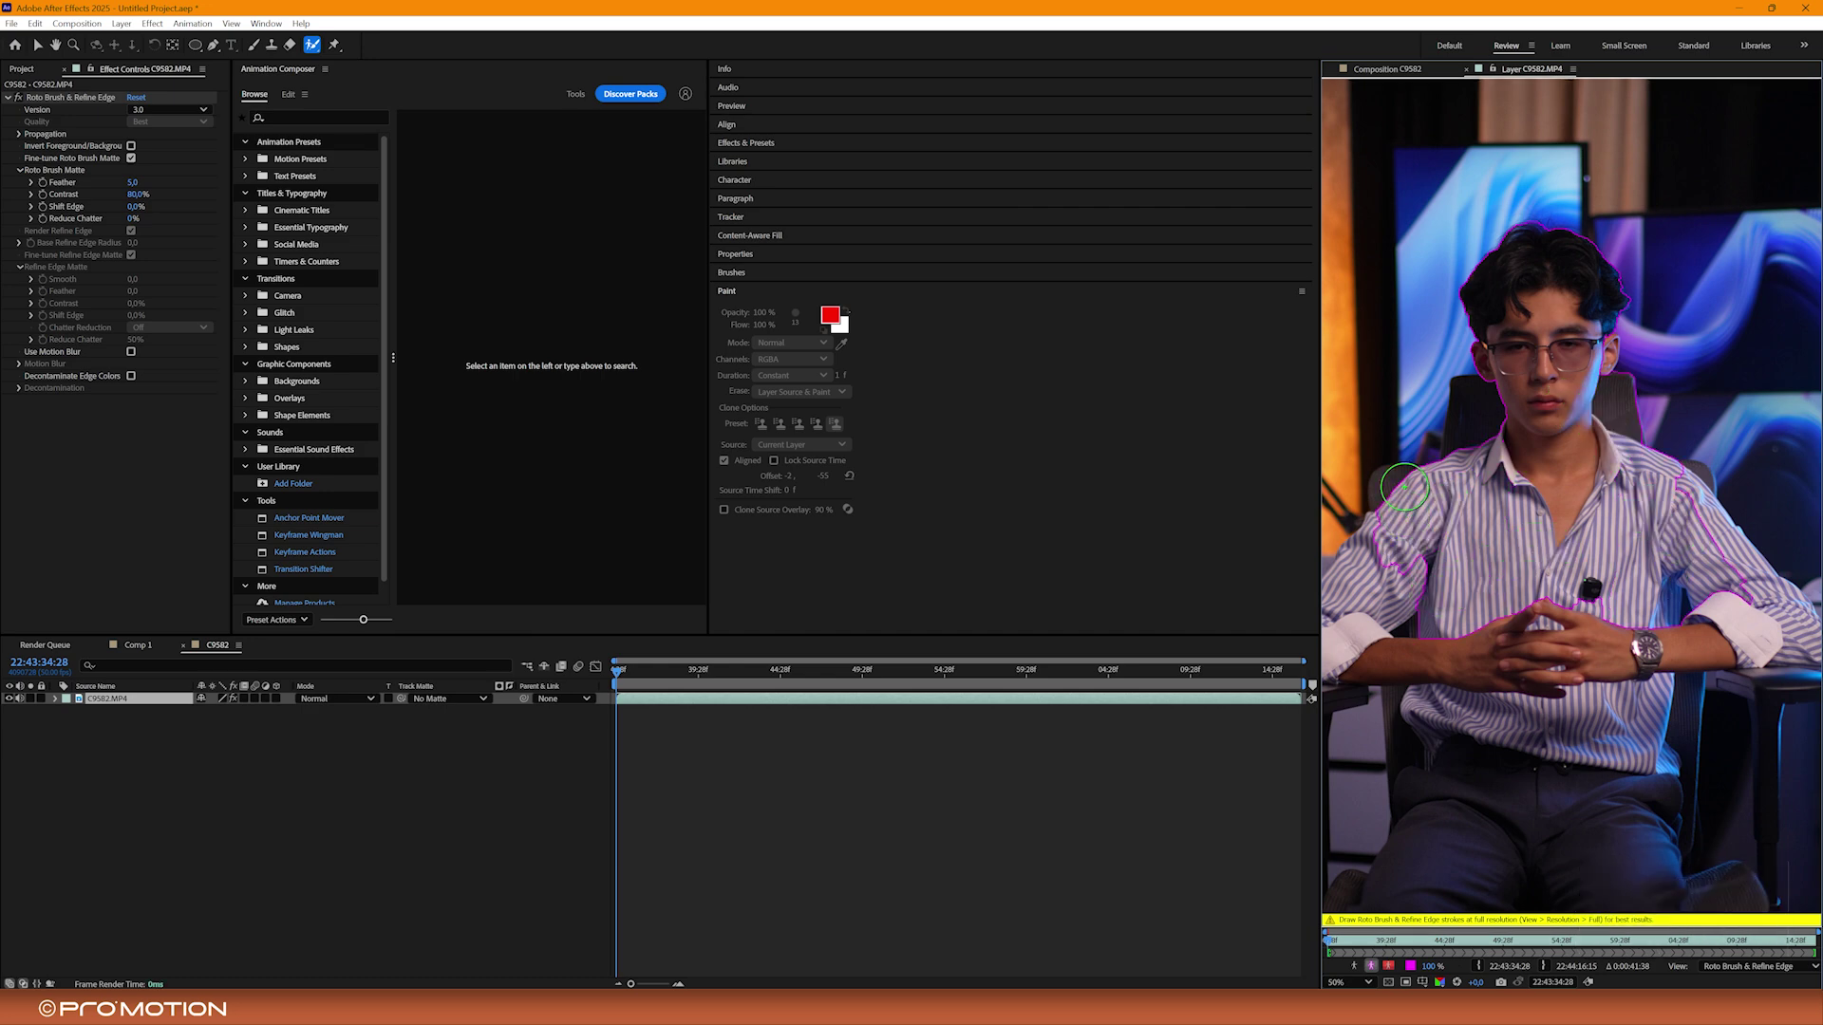
drag(1406, 486, 1403, 499)
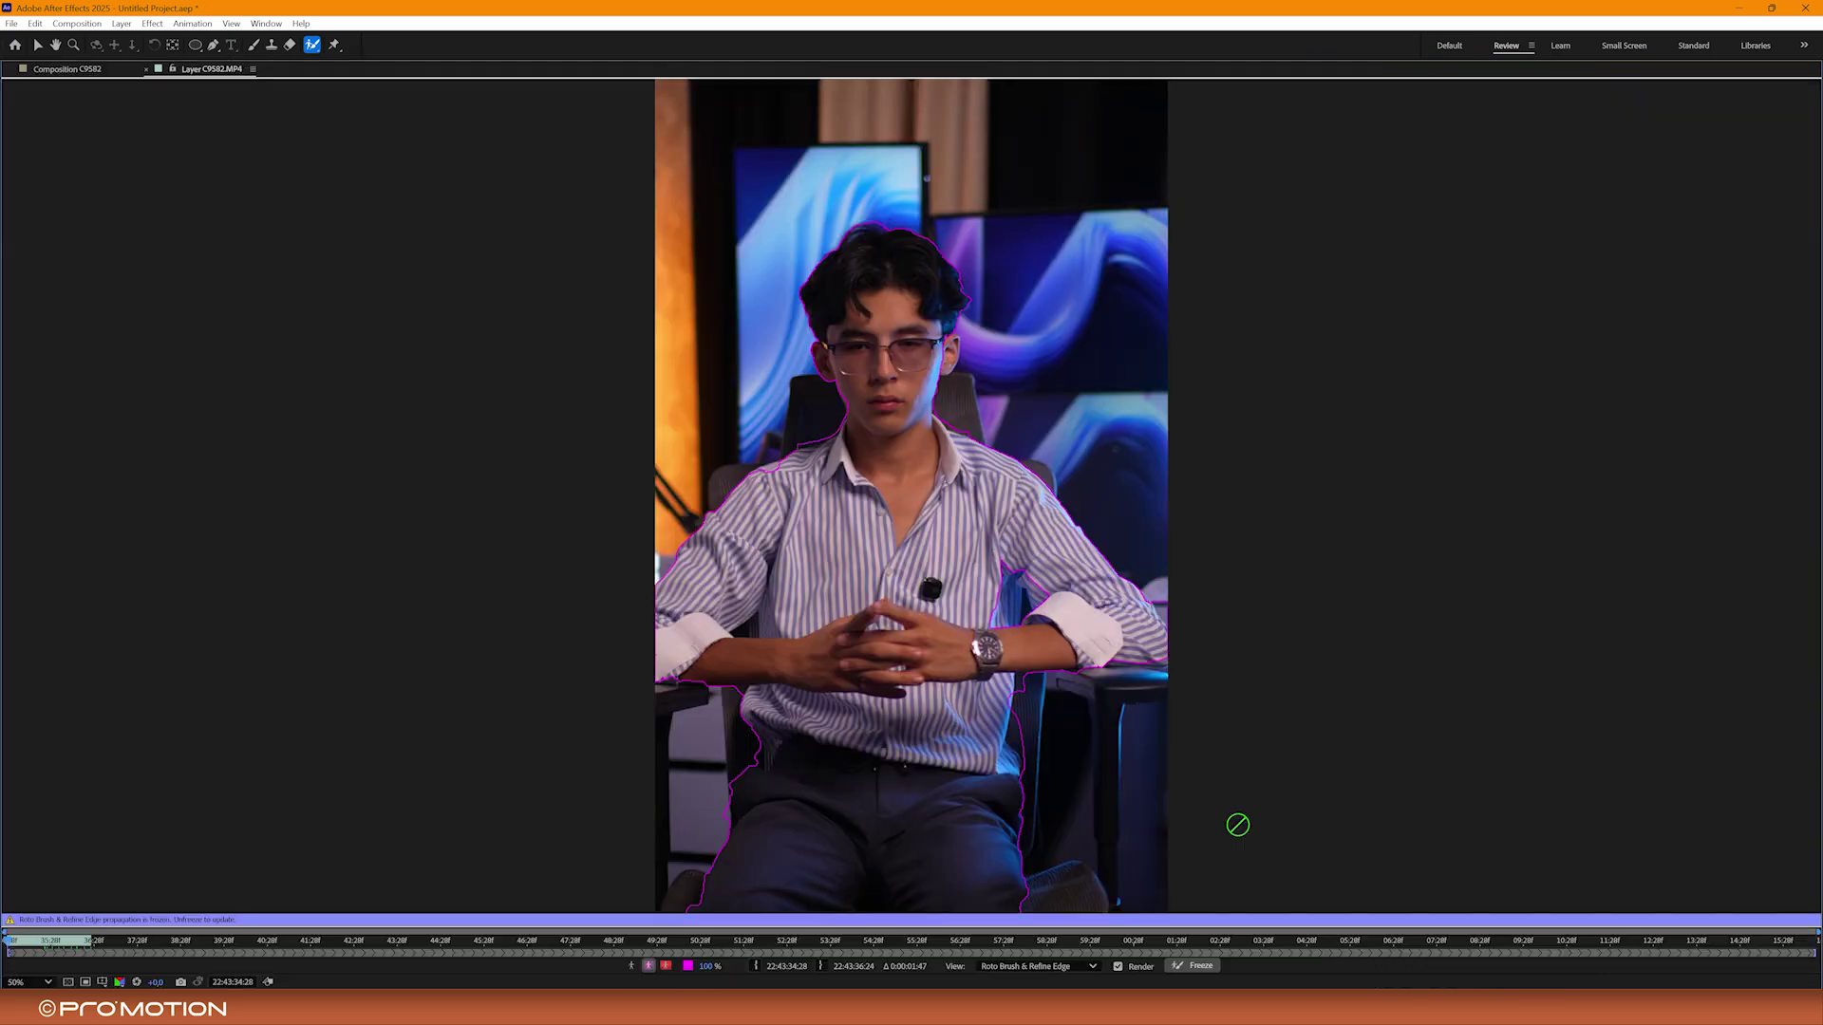
- Freeze the Roto Brush propagation and play back the cut-out in the C9582 composition
click(1193, 965)
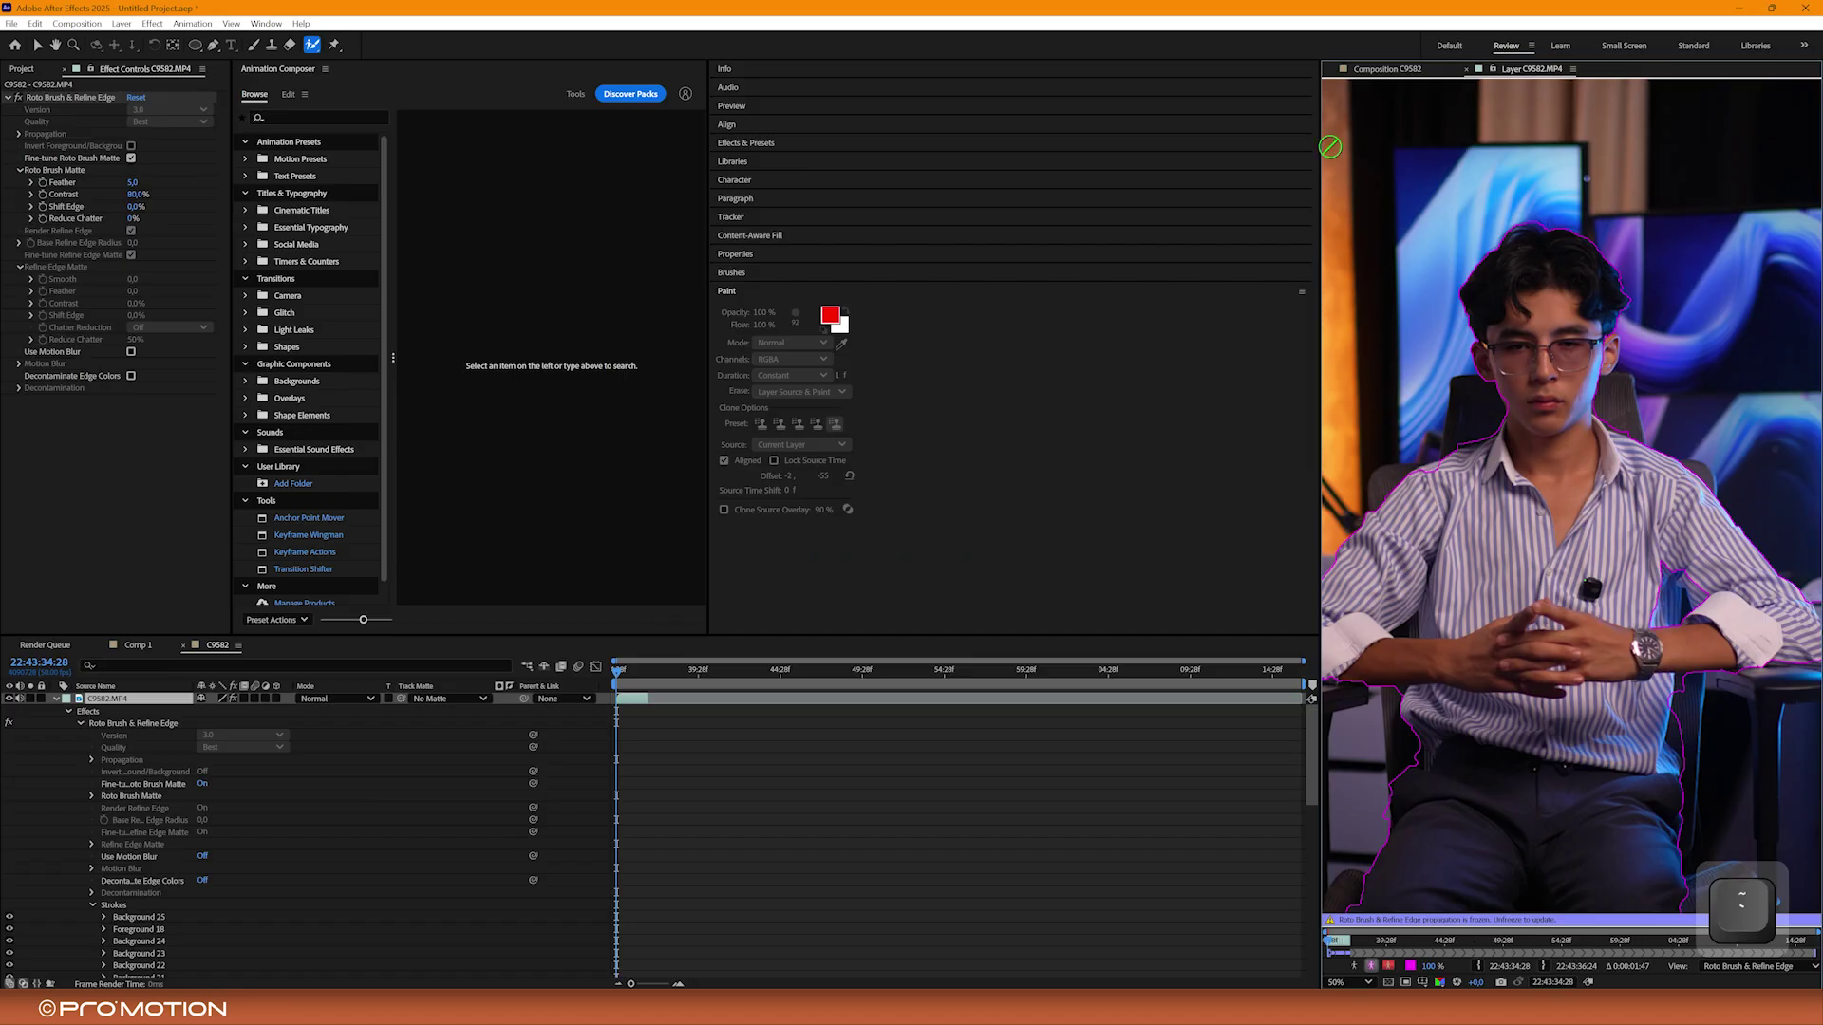
key(v)
click(1370, 70)
key(t)
key(t)
key(space)
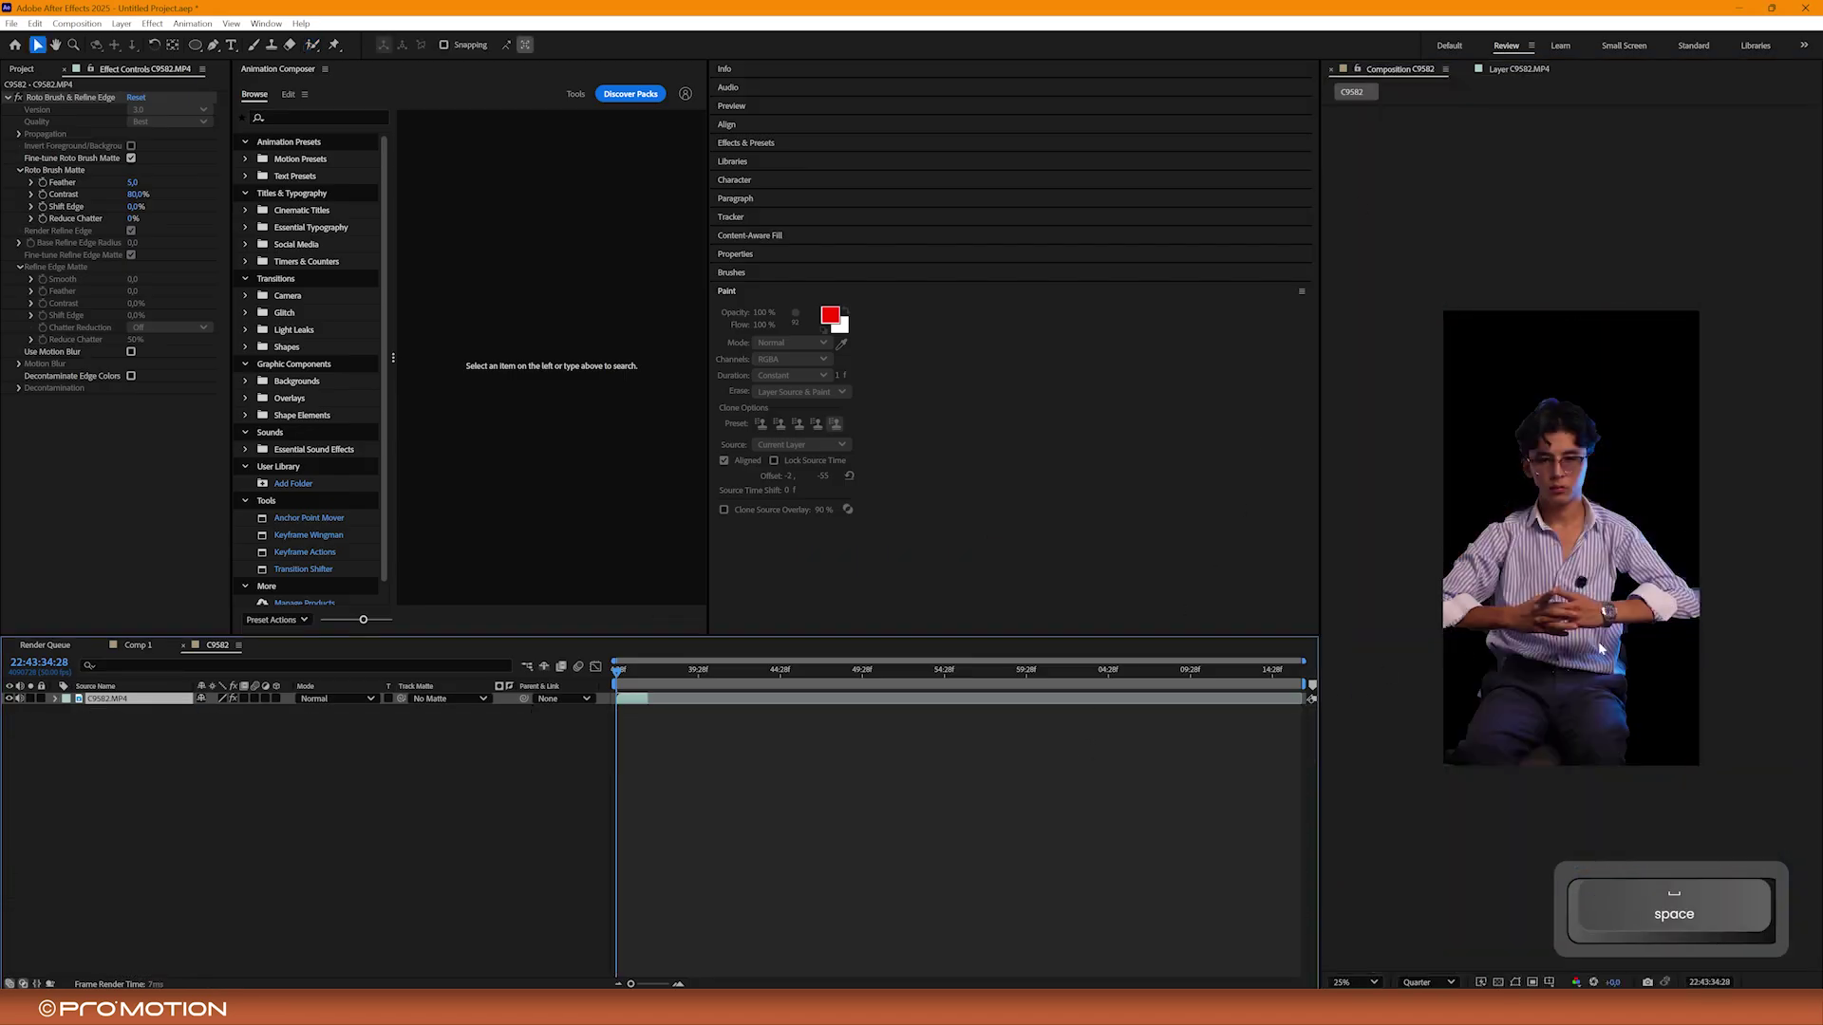
key(space)
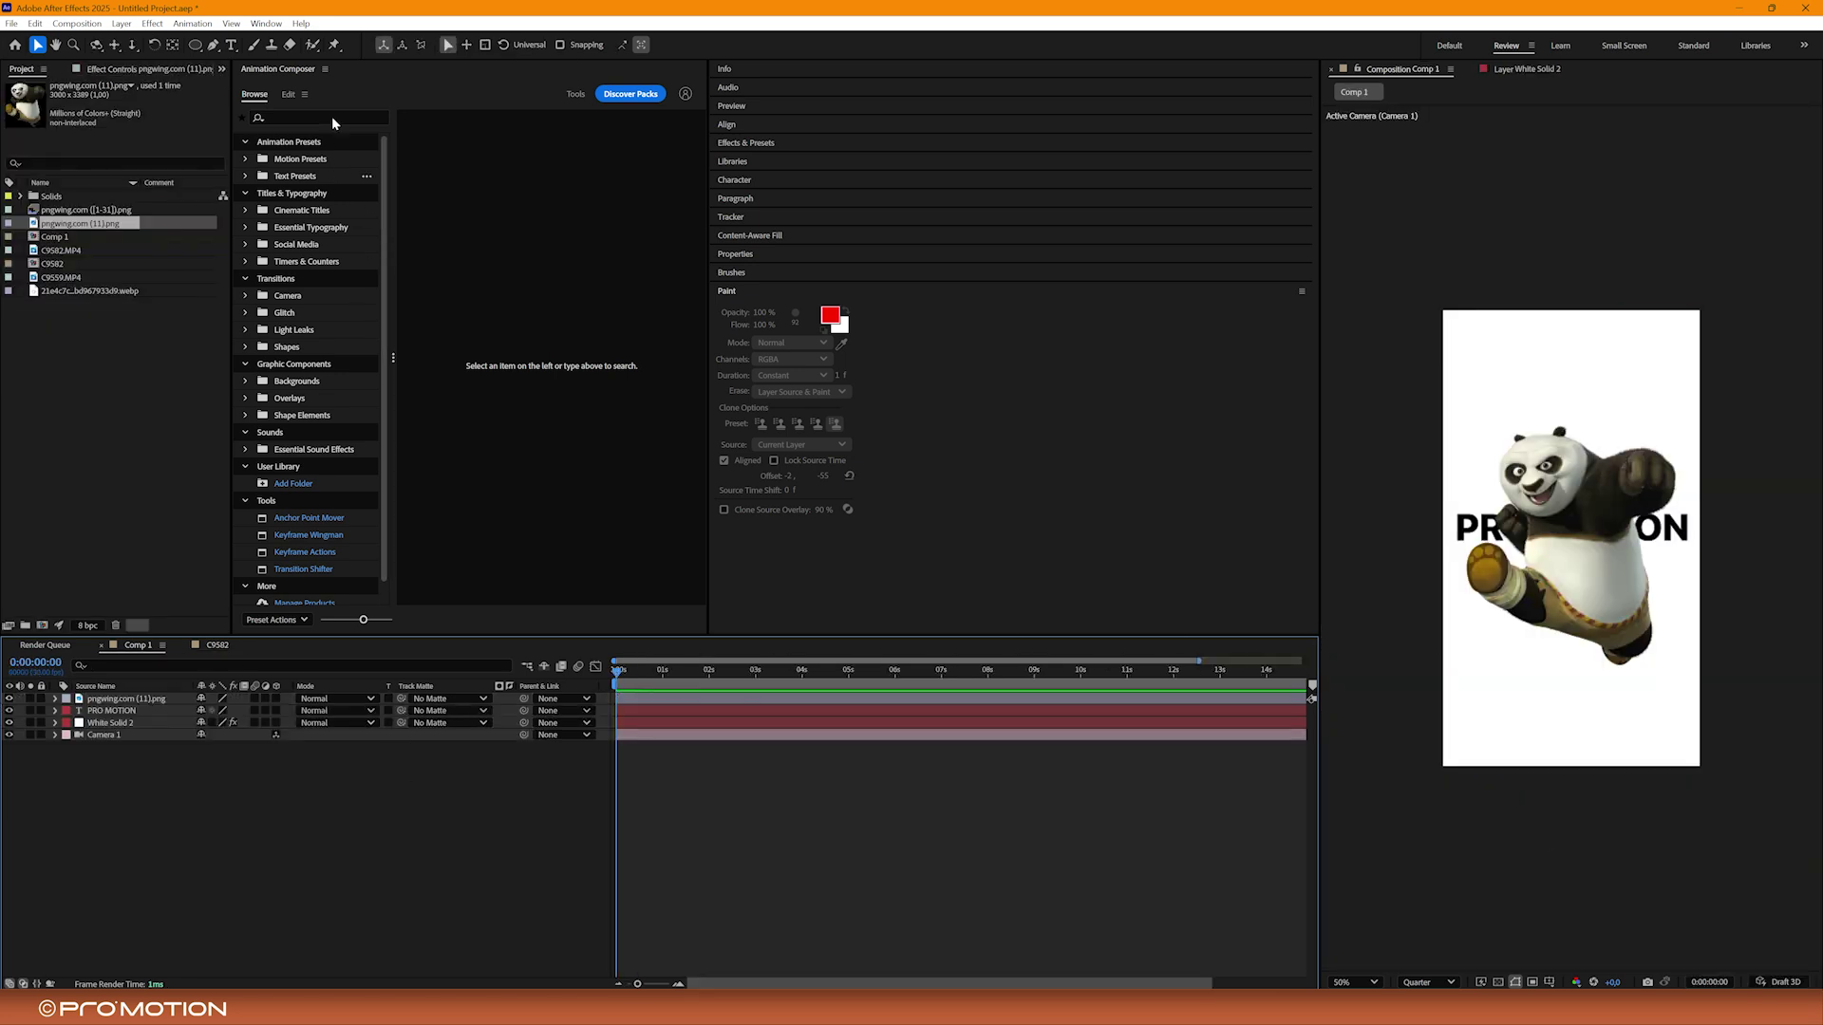
- Place Puppet position pins on the panda layer's head, raised foot, outstretched fist, lower foot and chest
click(333, 45)
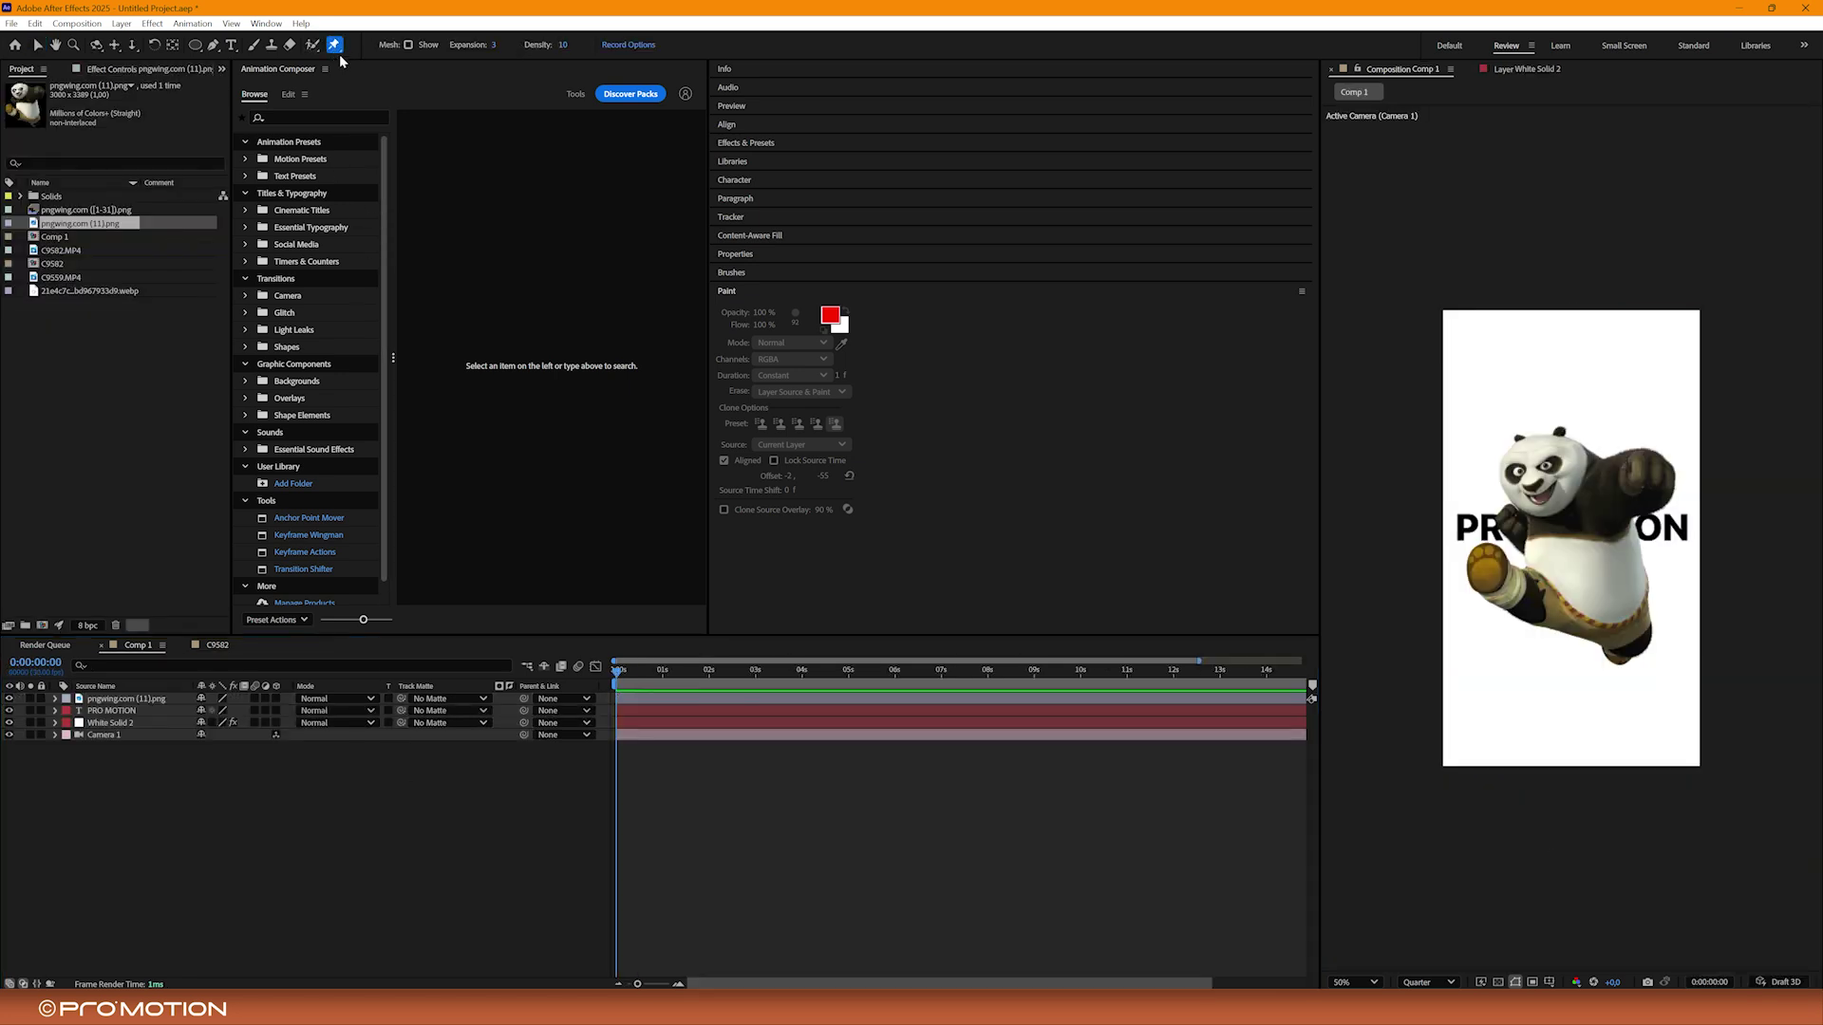
click(110, 700)
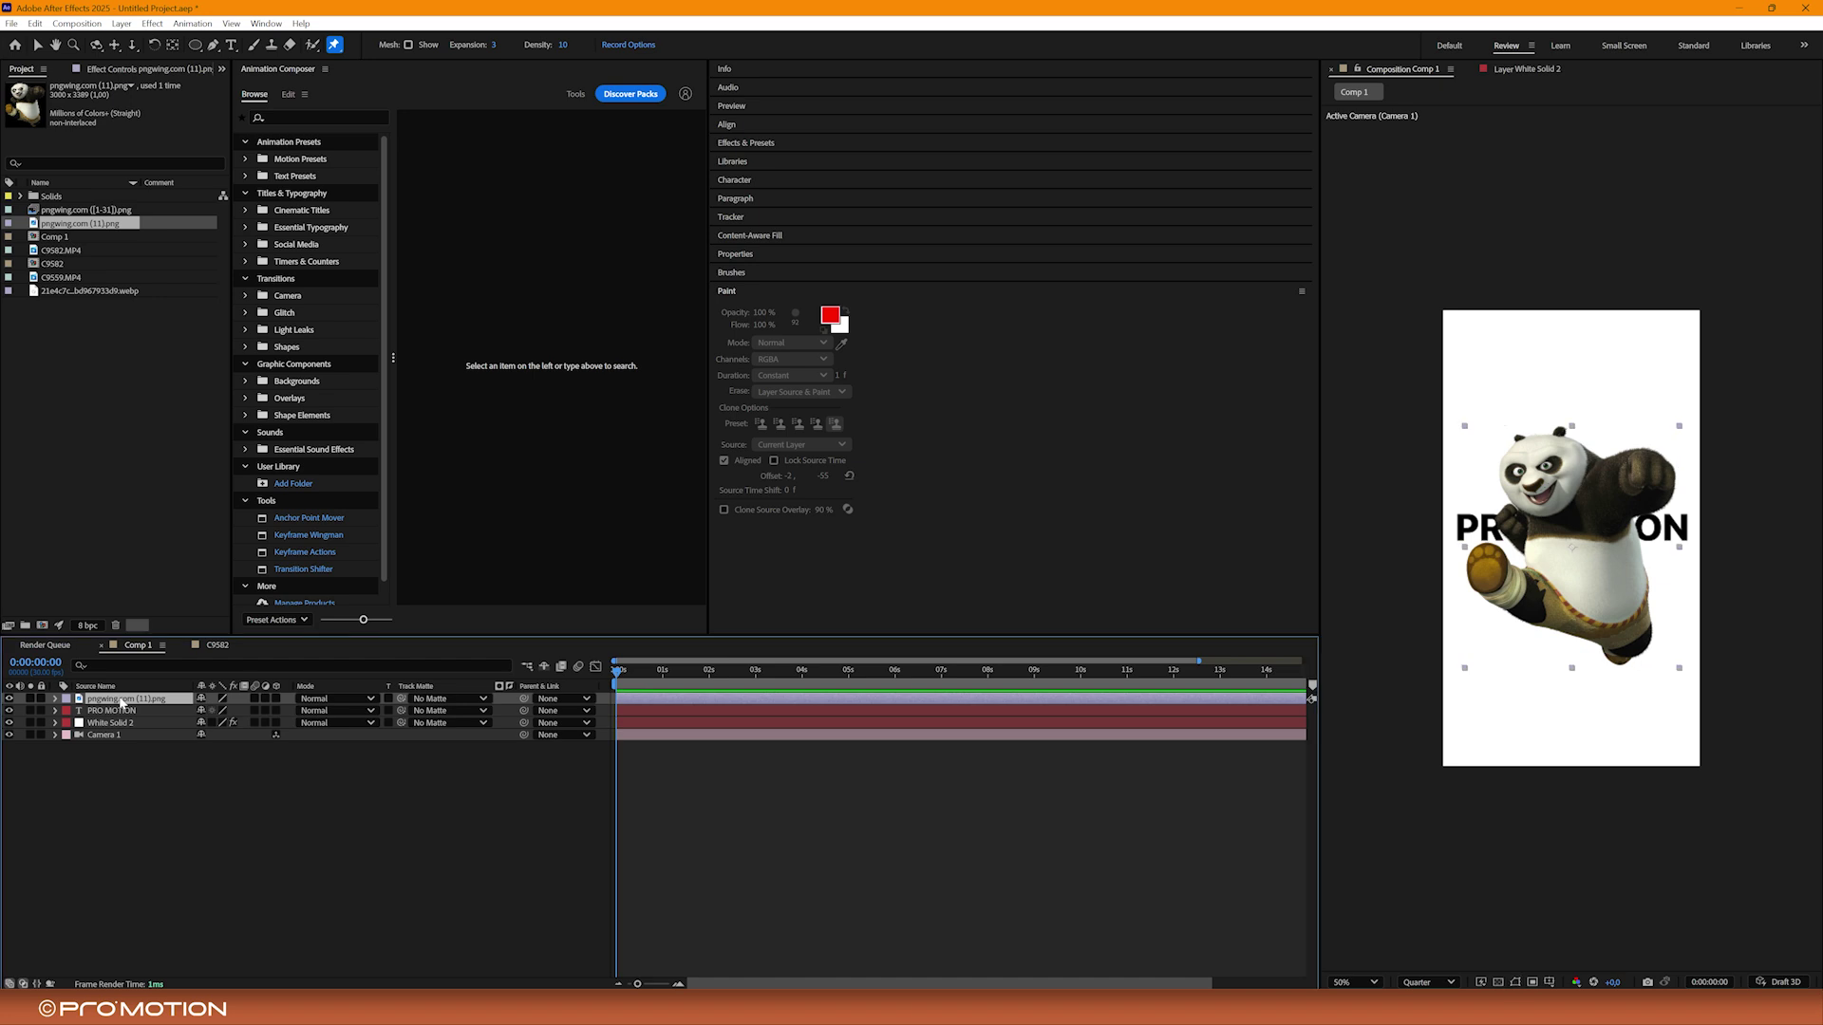
key(period)
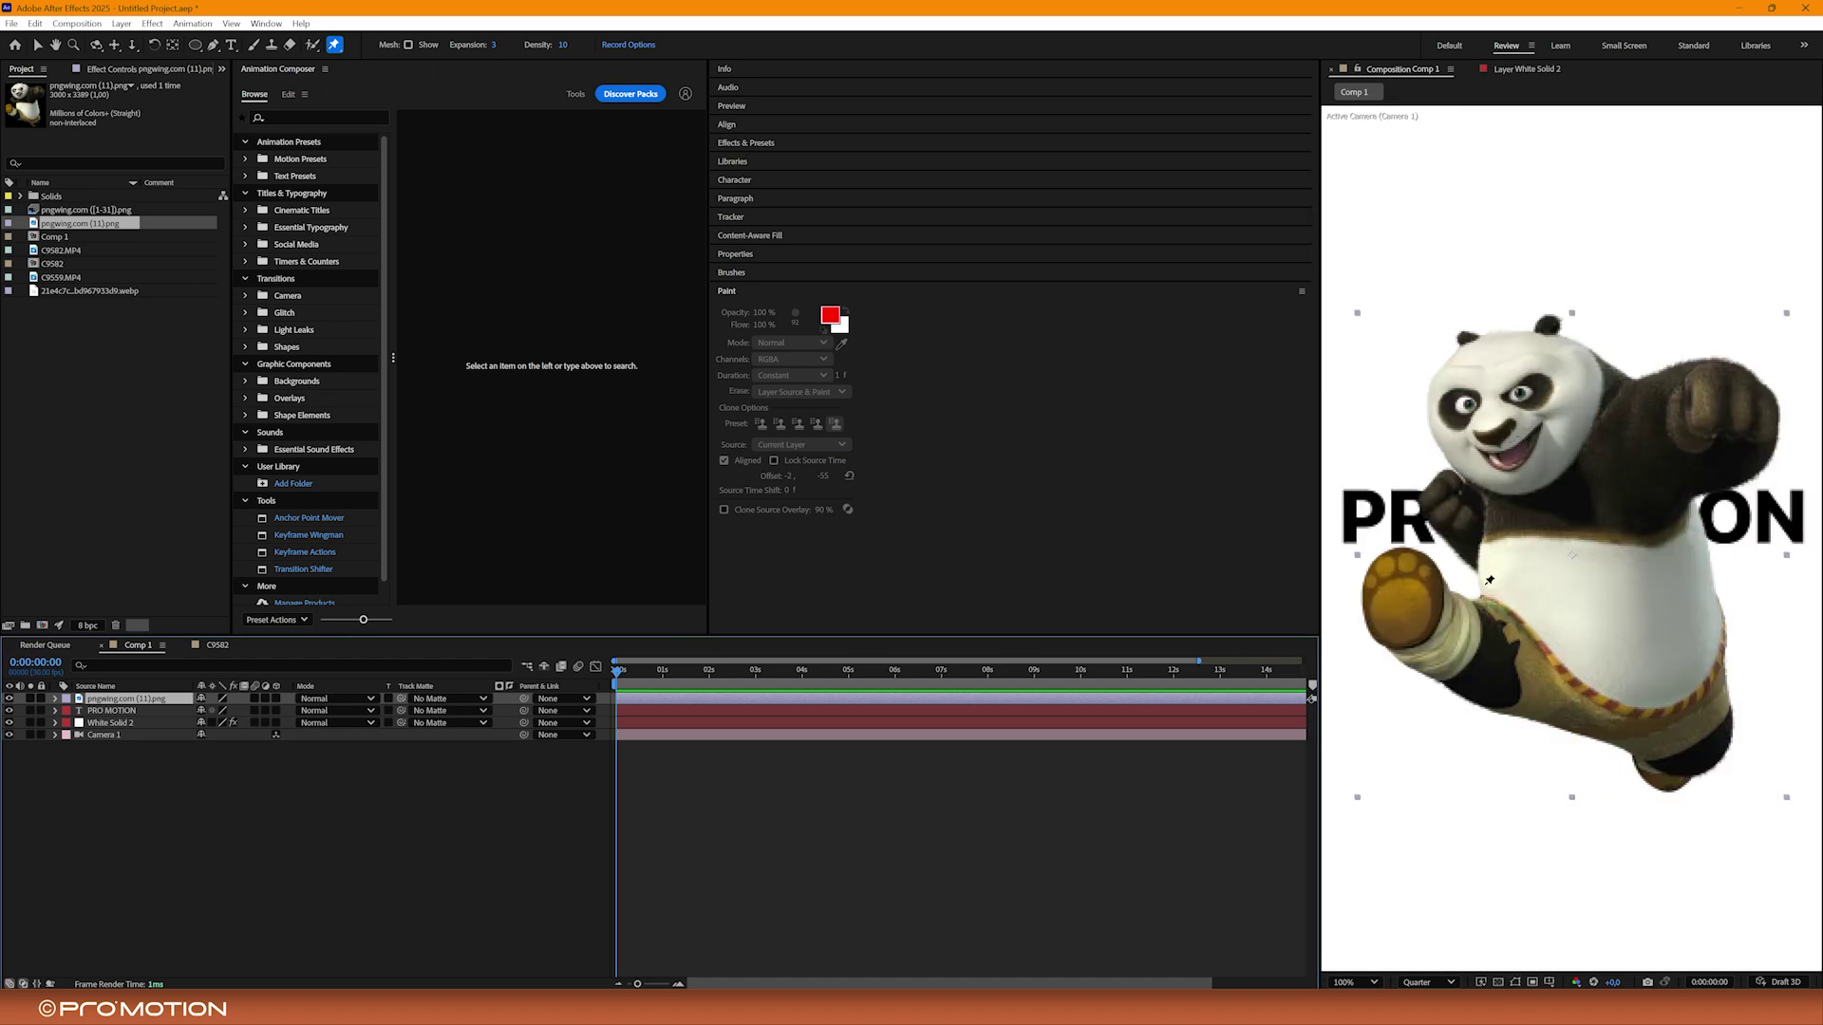
click(1500, 400)
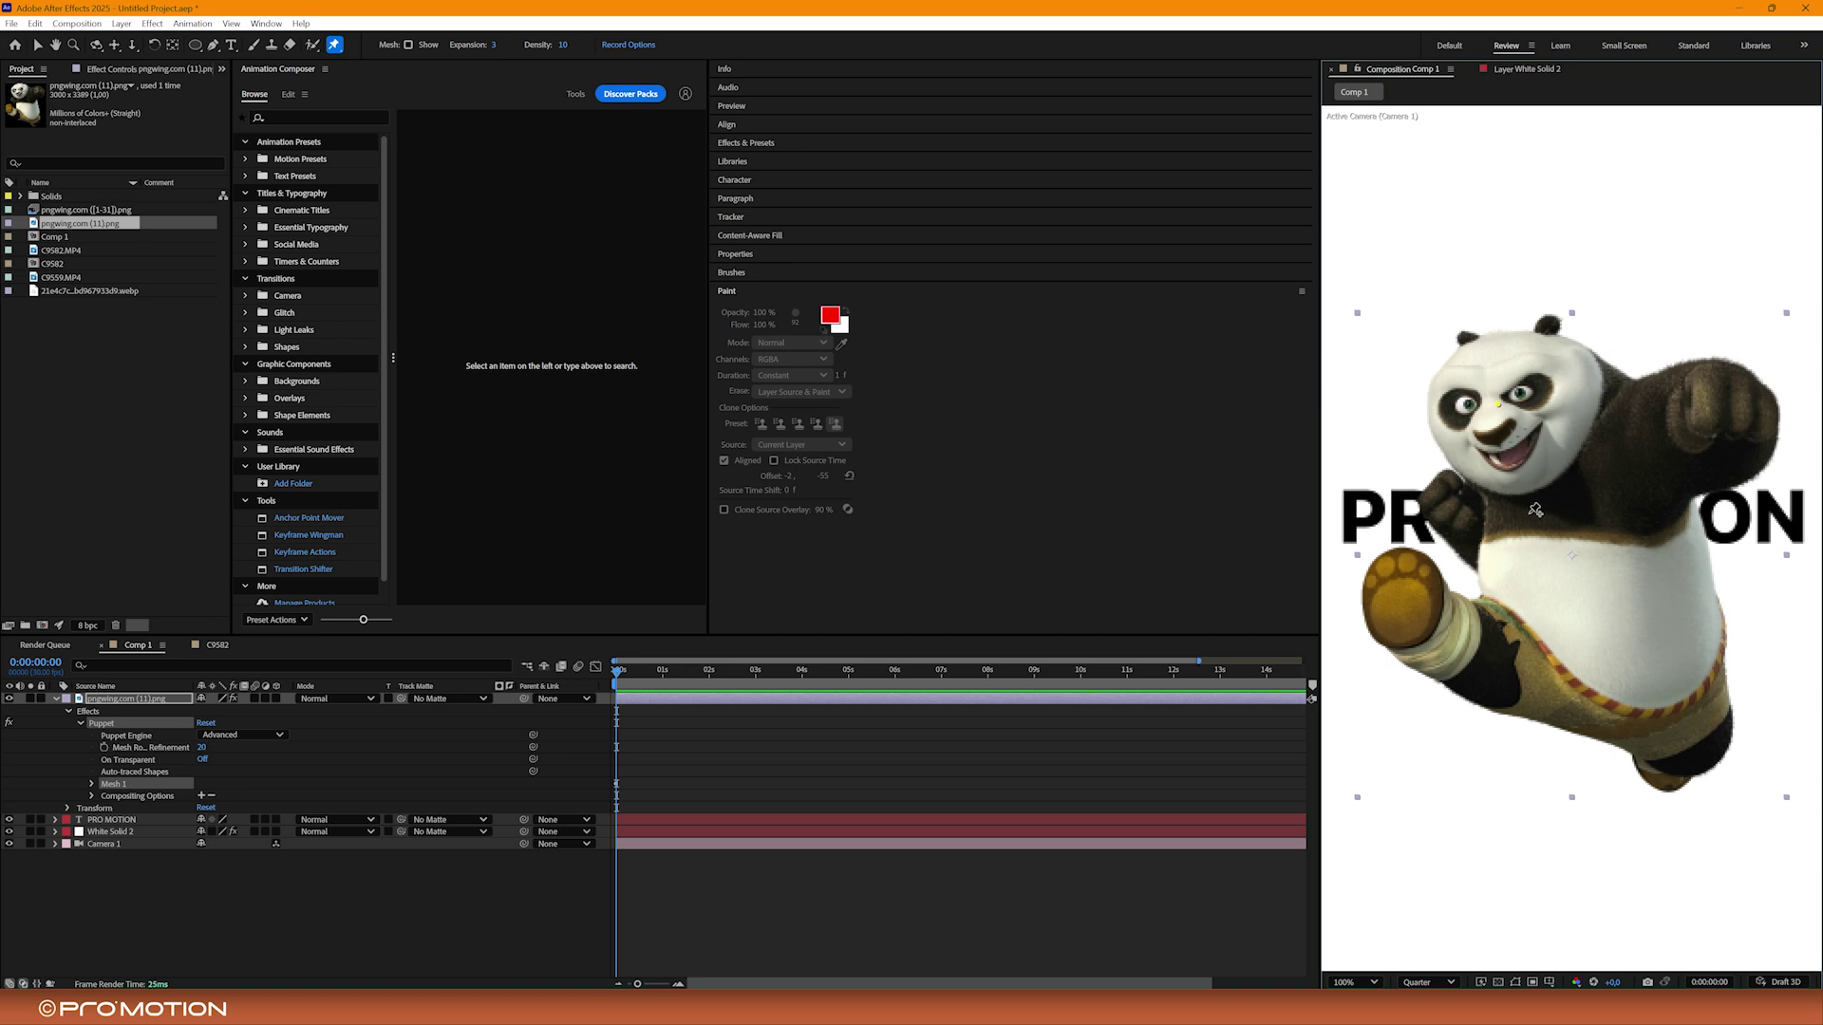
click(1406, 603)
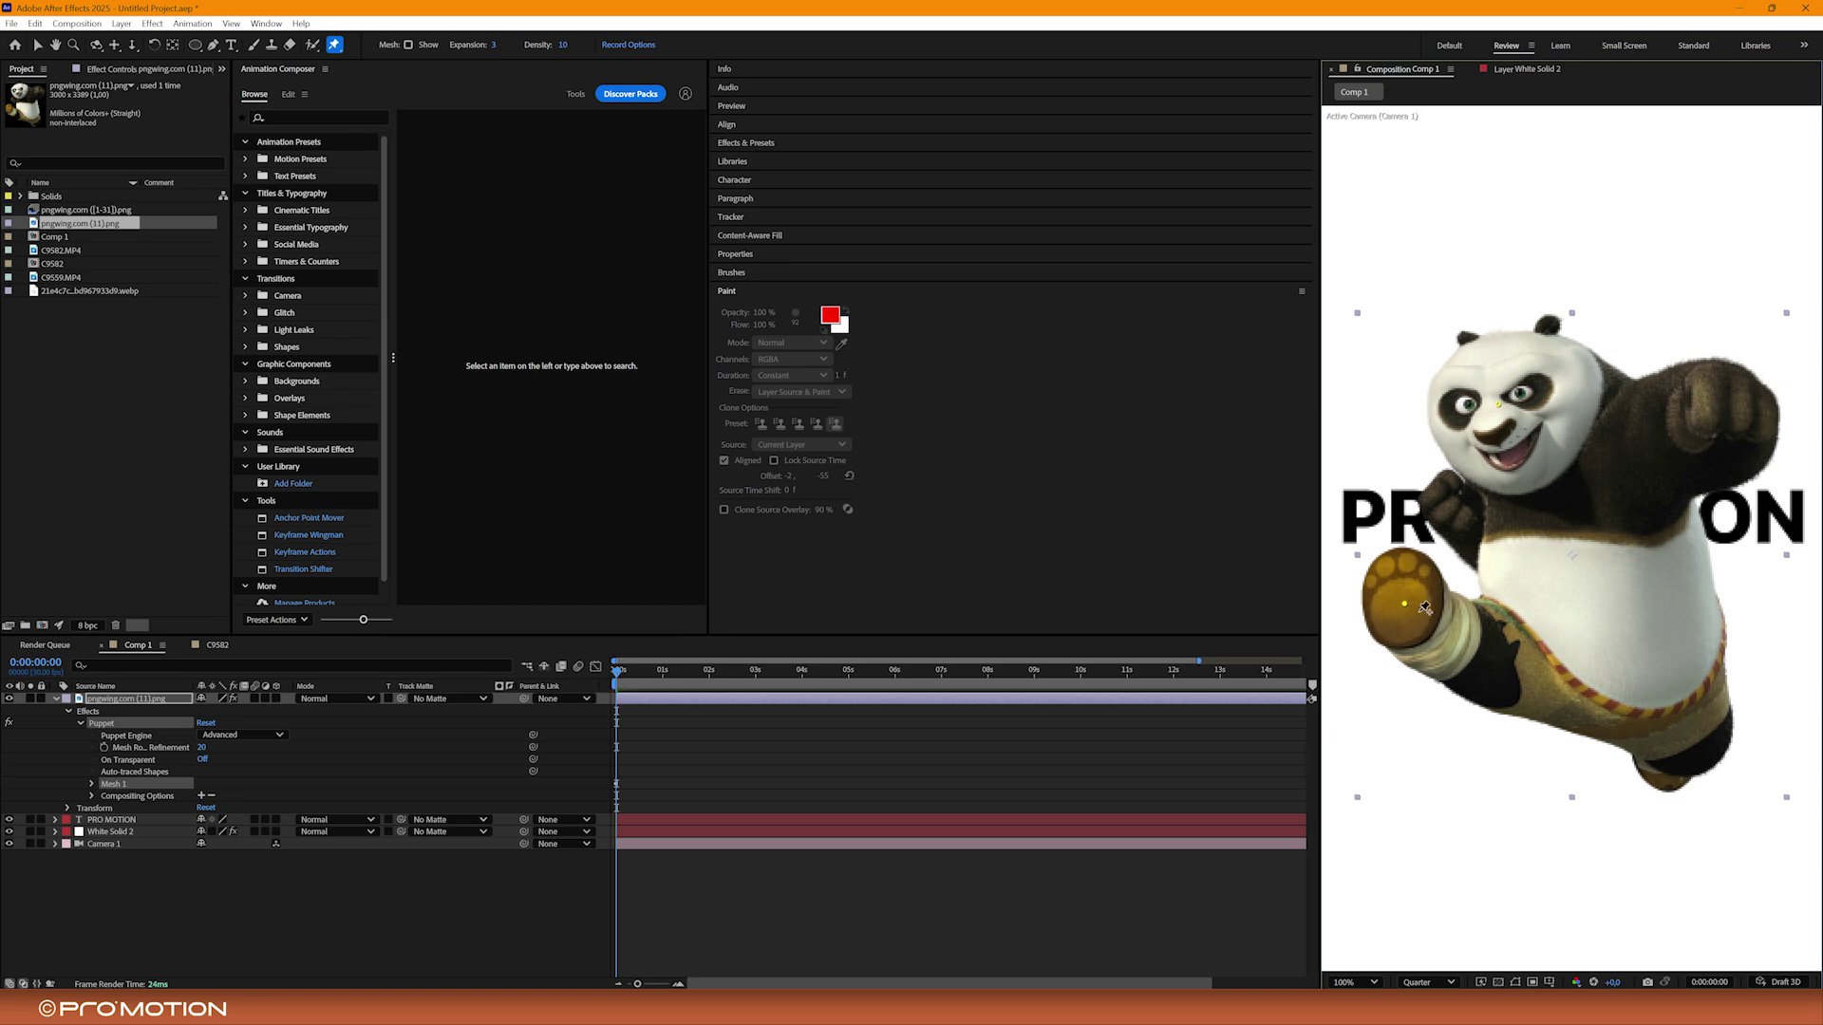
click(1614, 700)
click(1721, 397)
click(1679, 772)
click(1585, 523)
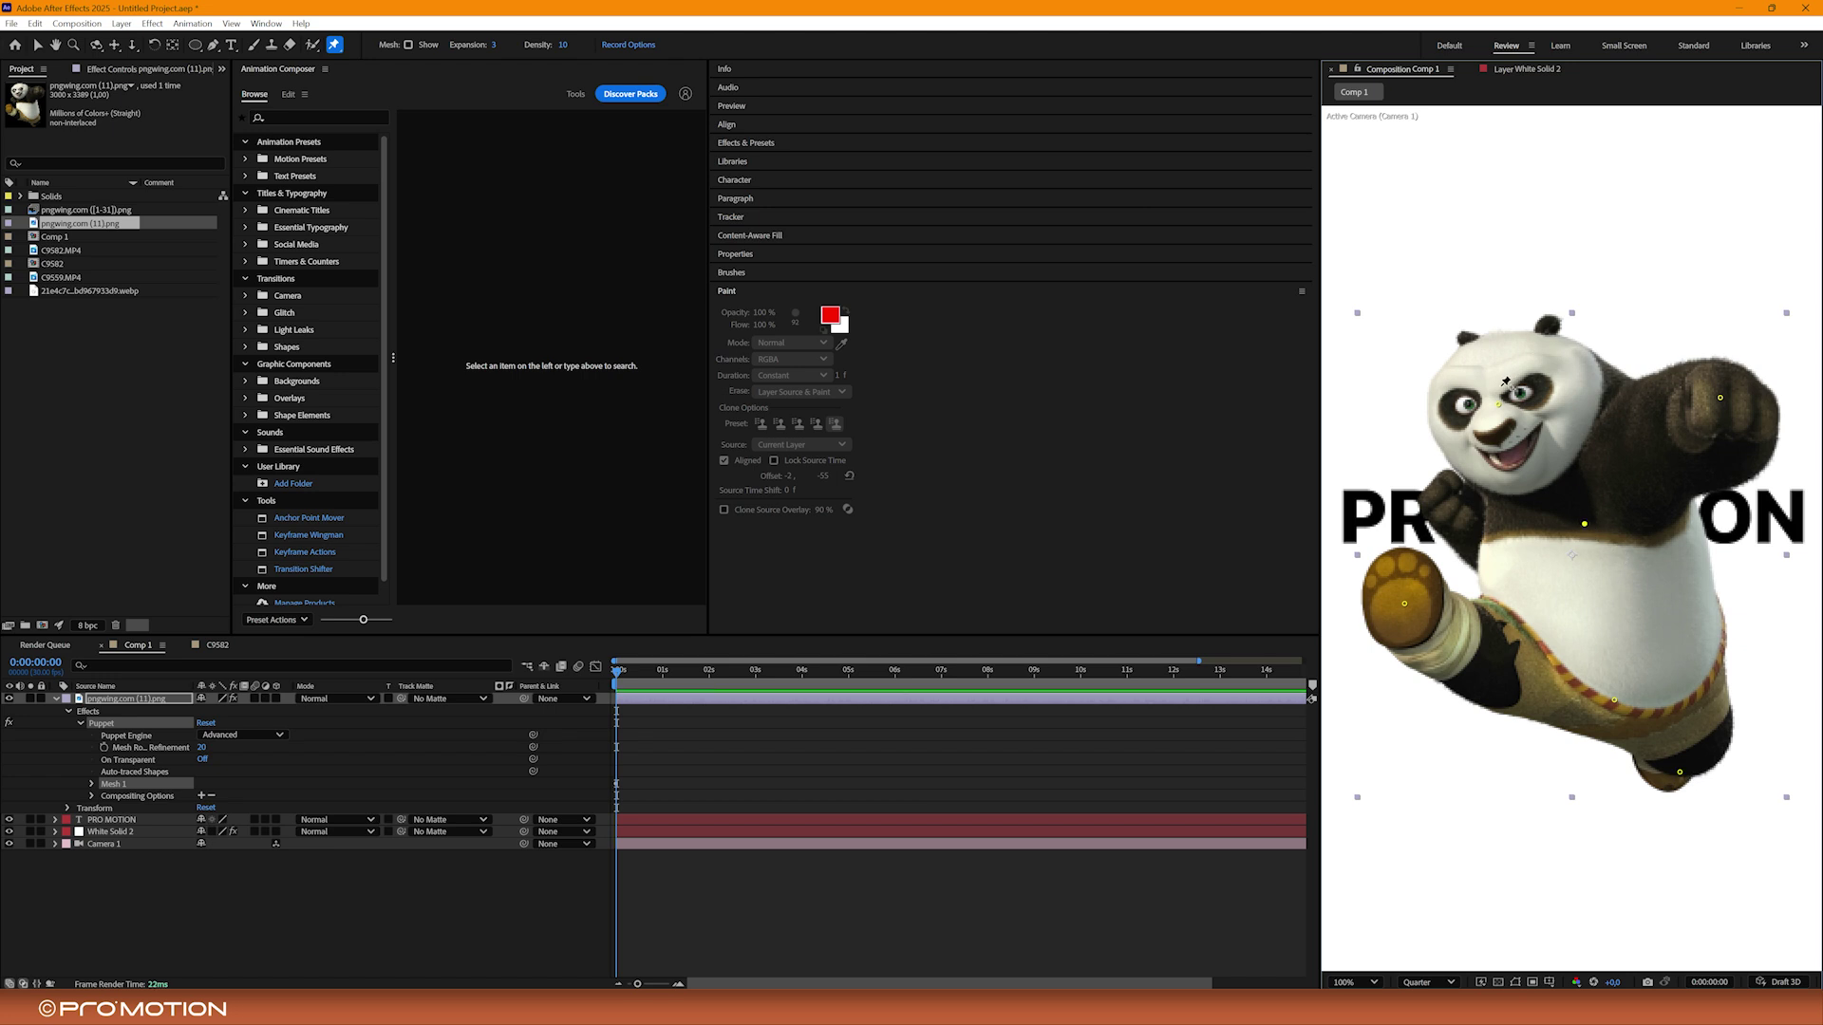
- Try moving the panda's head, fist and raised-foot puppet pins, undoing the moves
key(v)
drag(1499, 407, 1486, 409)
key(ctrl+z)
drag(1719, 397, 1724, 434)
key(ctrl+z)
mouse_move(1405, 604)
mouse_down()
mouse_move(1407, 580)
mouse_move(1406, 615)
mouse_up()
key(ctrl+z)
key(ctrl+z)
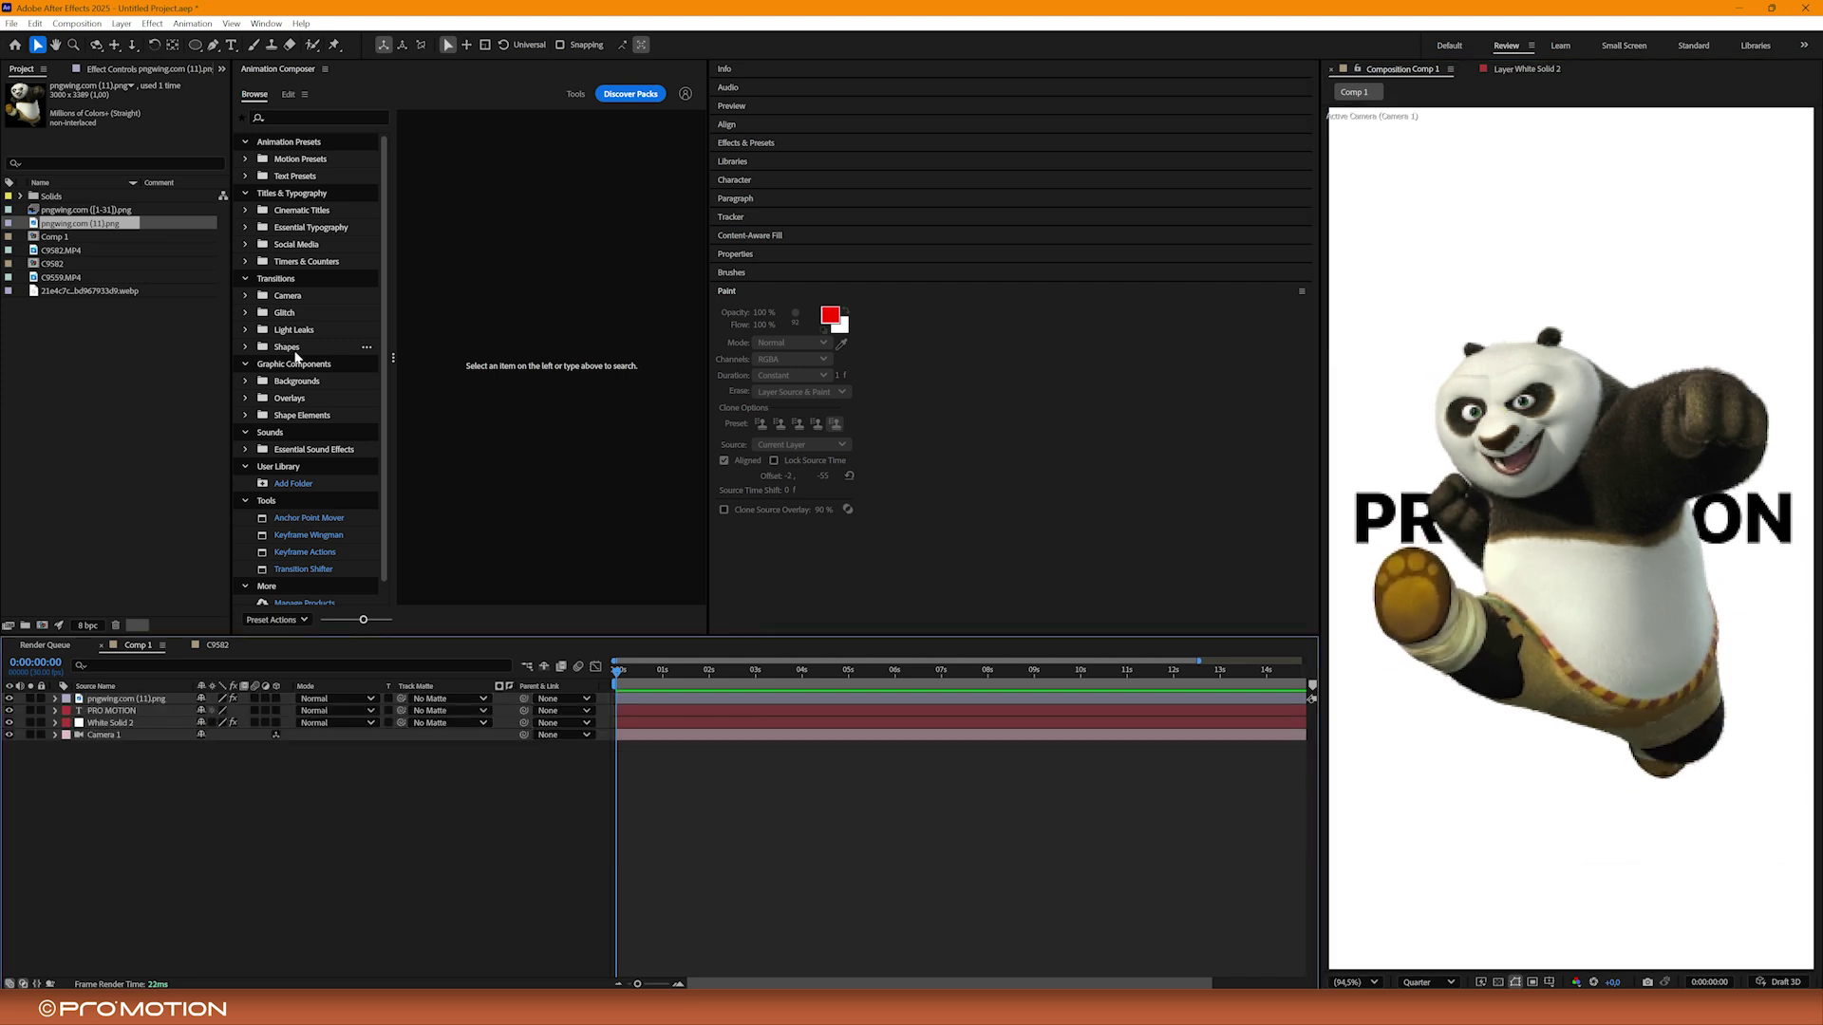